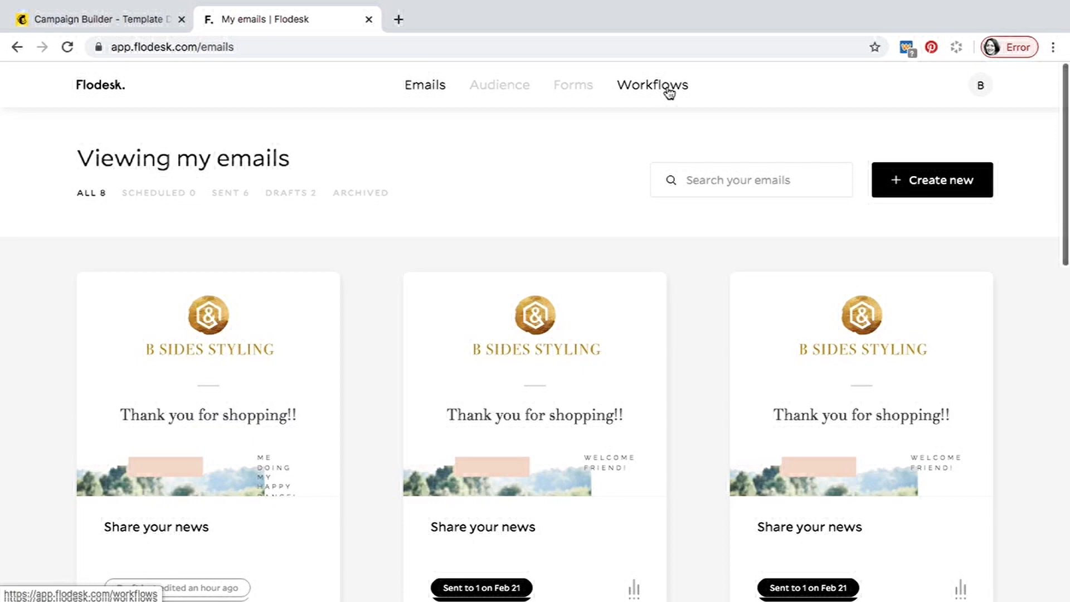
- Open the audience segments page and look over the subscriber segments and the audience options
mouse_move(483, 91)
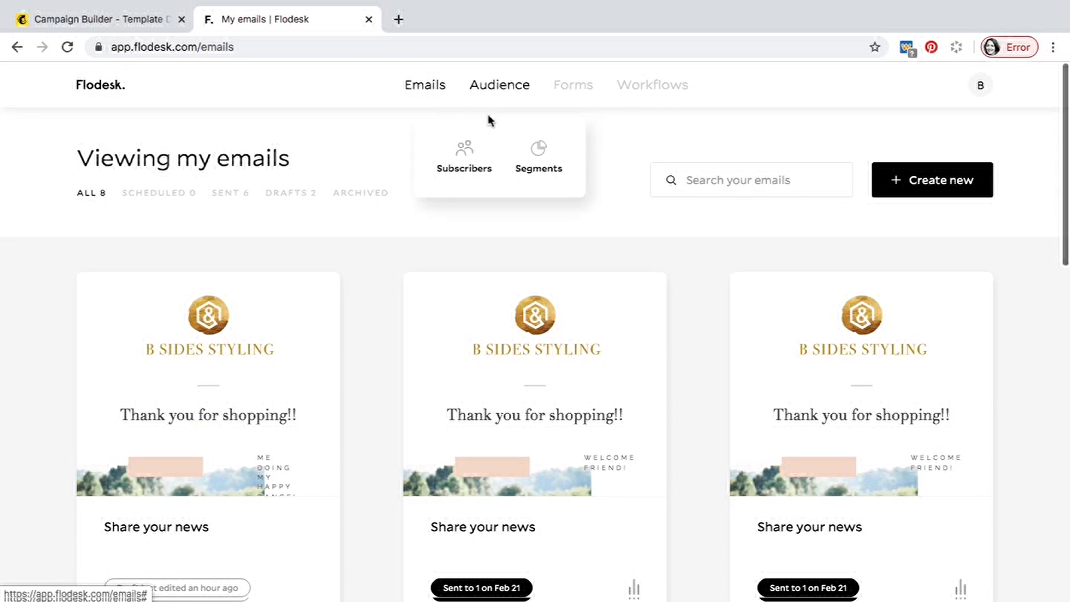
click(538, 152)
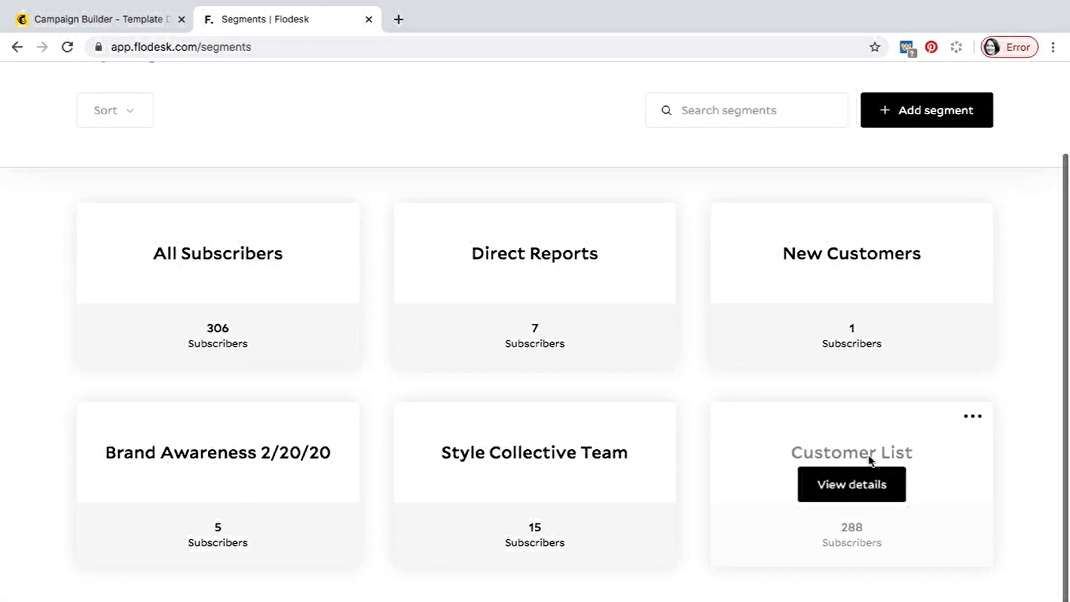
scroll(869, 458, up, 2)
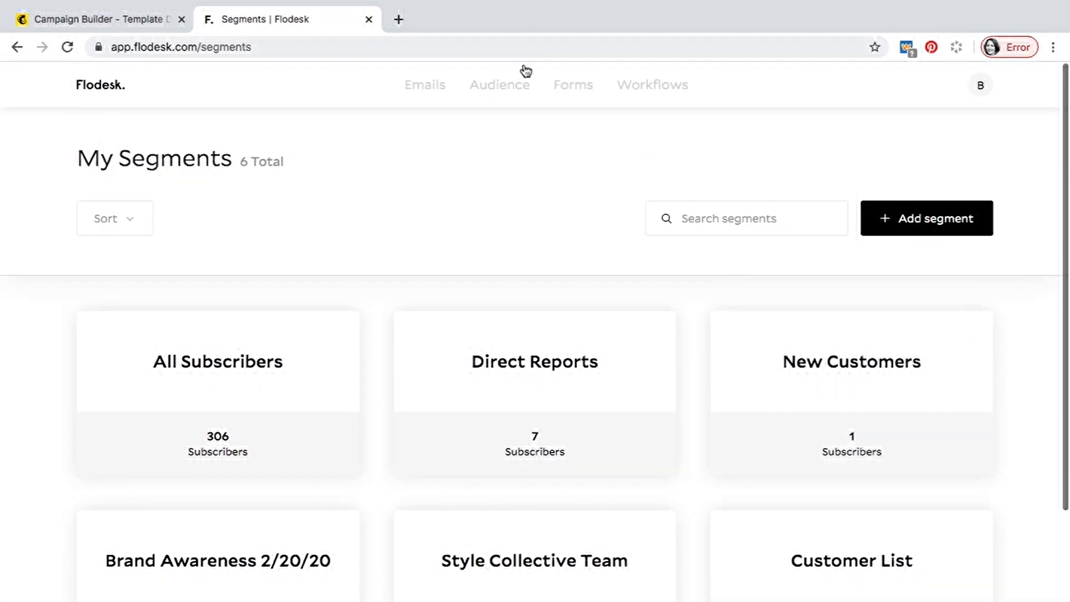
mouse_move(504, 87)
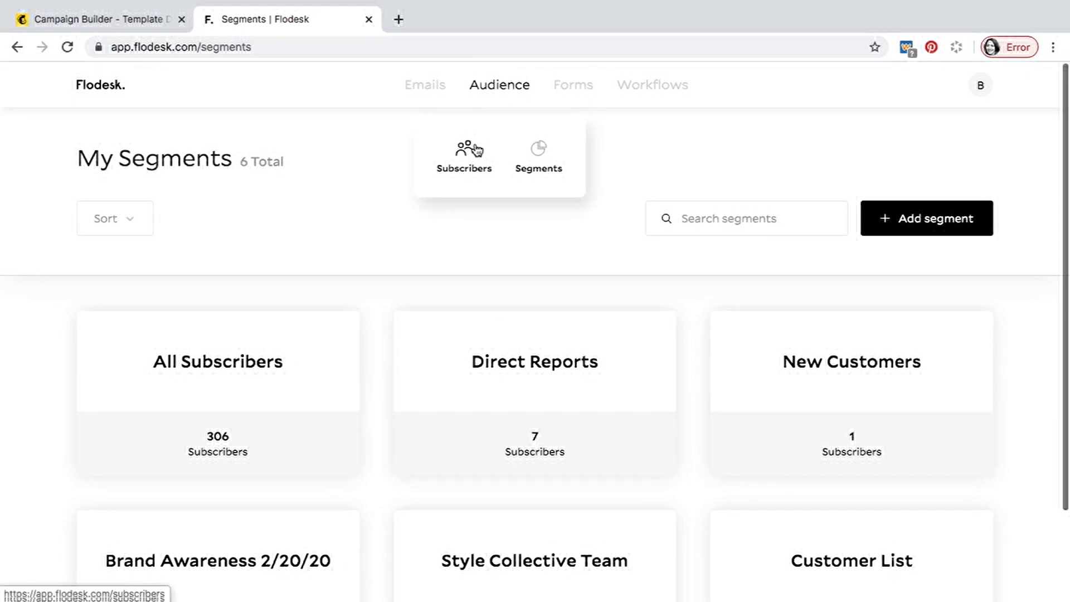
mouse_move(602, 421)
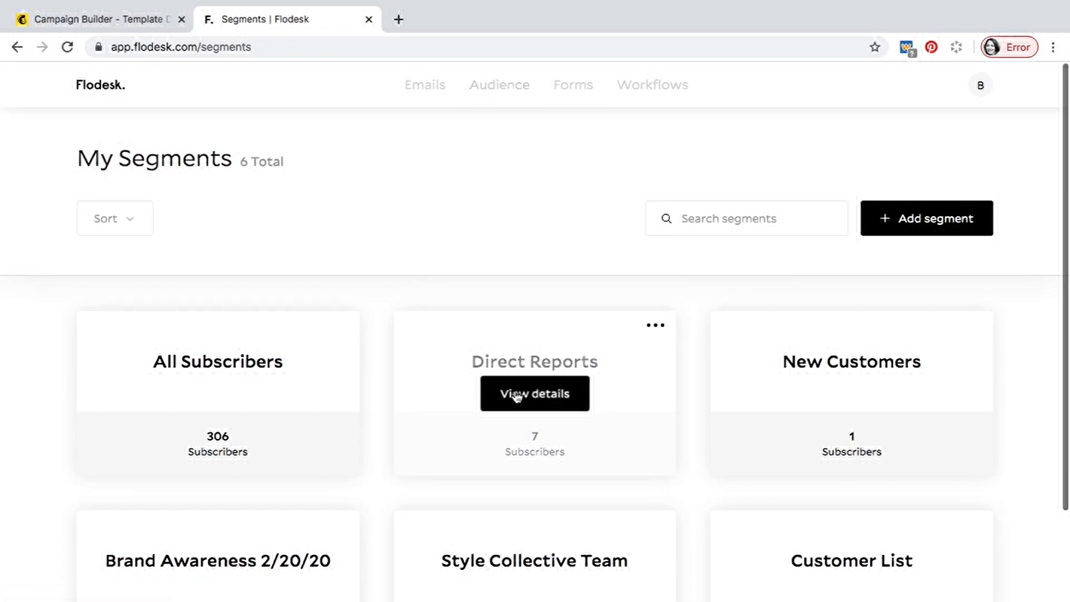
- Open the forms page and look at the existing popup form with image
click(569, 89)
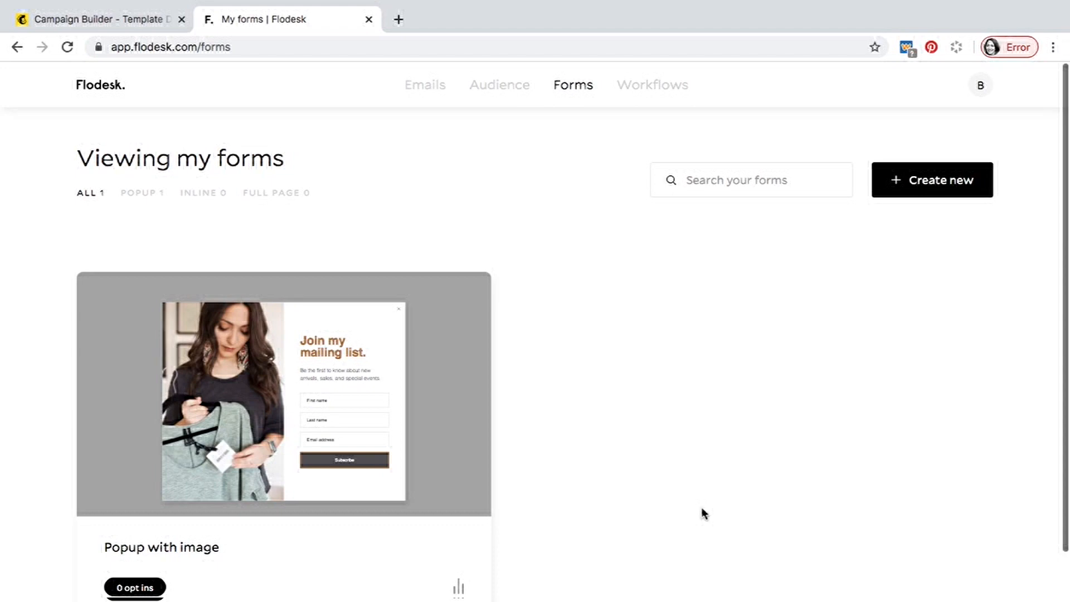
scroll(703, 513, down, 1)
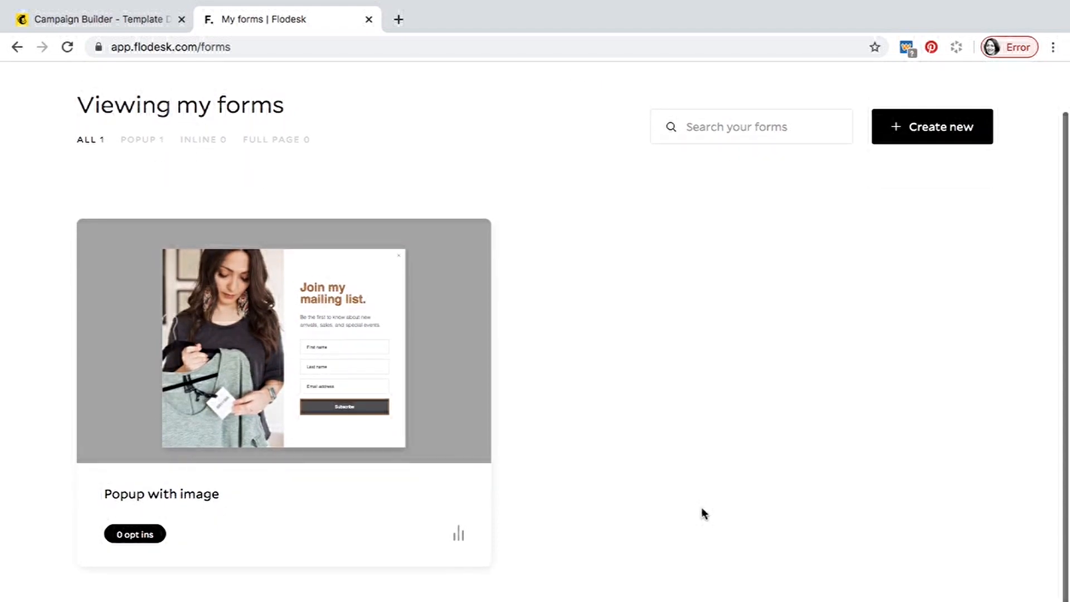
- Load bsidesstyling.com in a new browser tab
click(398, 19)
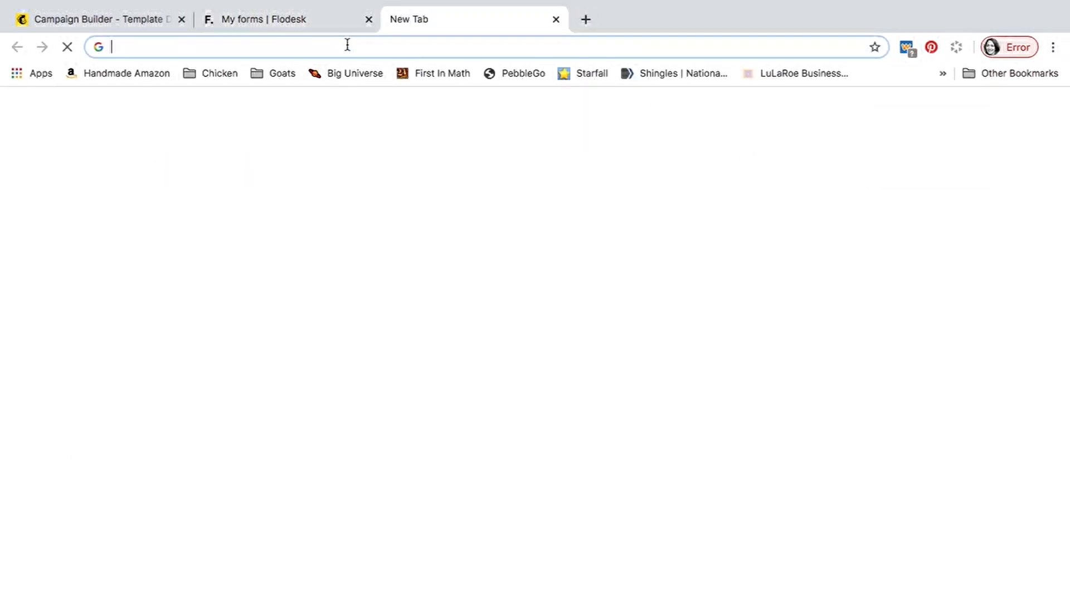
text(brooke)
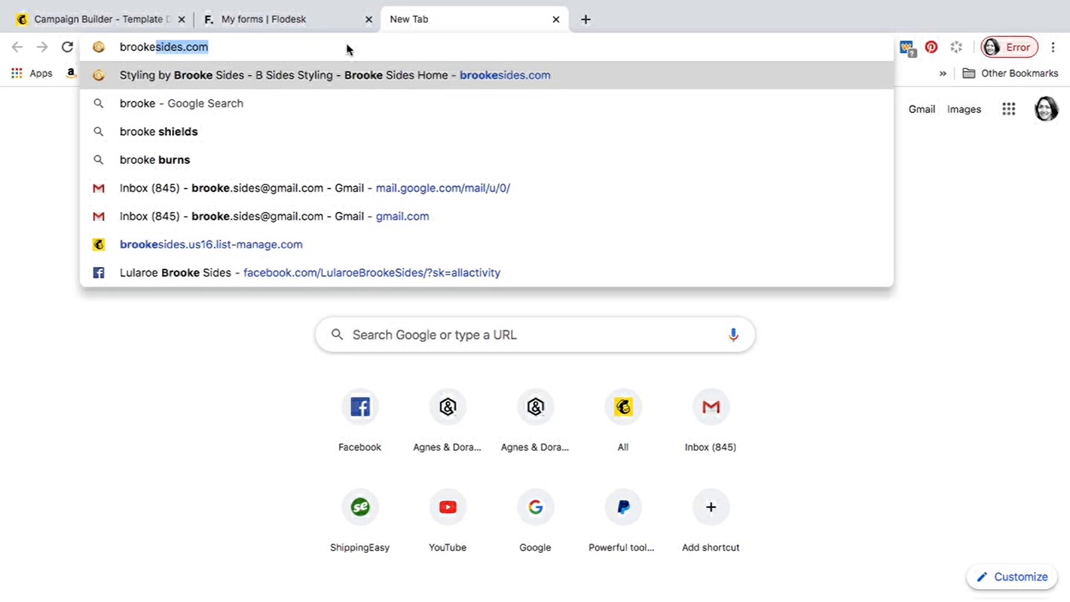
key(BackSpace)
key(BackSpace)
key(BackSpace)
key(BackSpace)
key(BackSpace)
key(BackSpace)
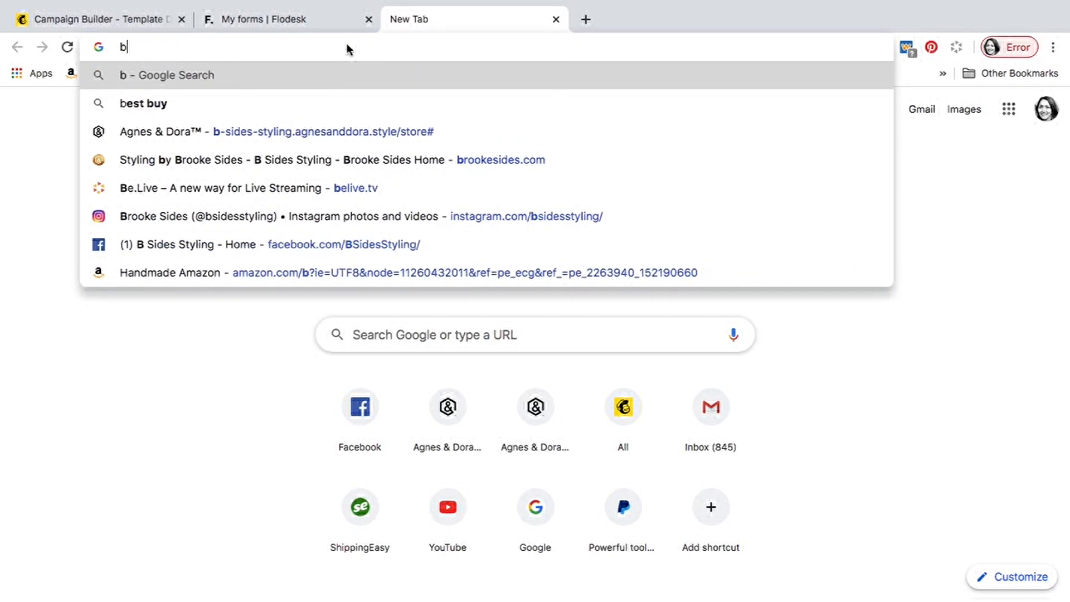
text(sidesstyl)
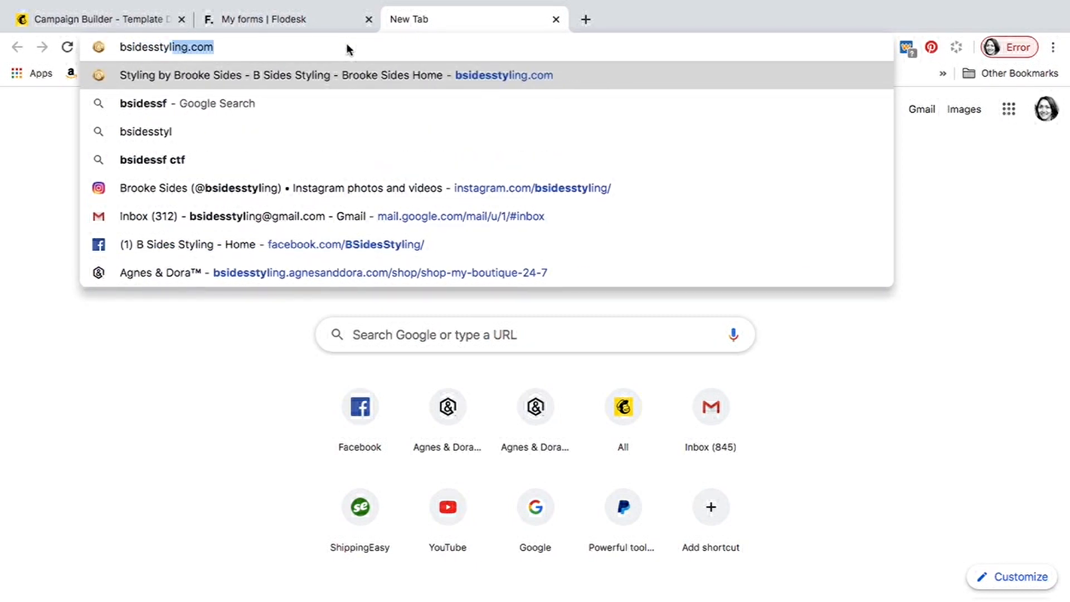
text(ing.com)
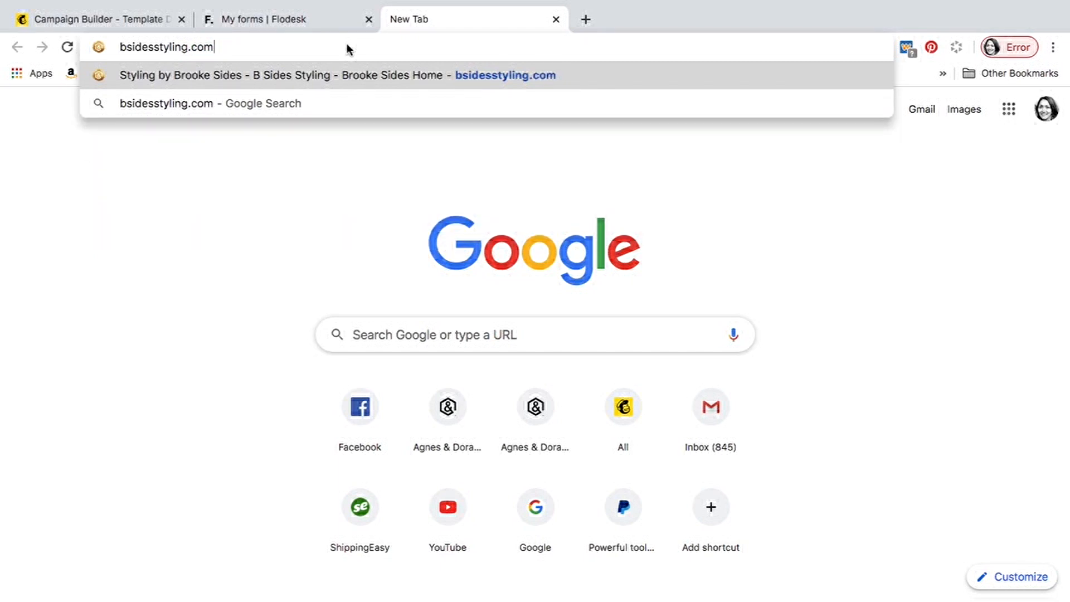
key(Return)
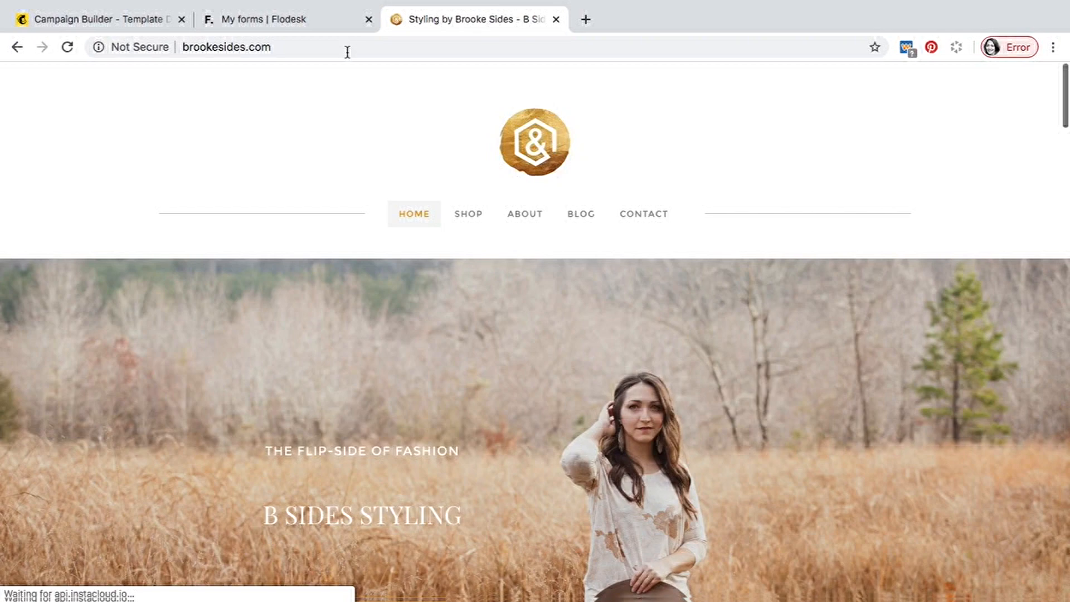
- Look through the website's home page down to the Newsletter Sign Up form
scroll(485, 389, down, 2)
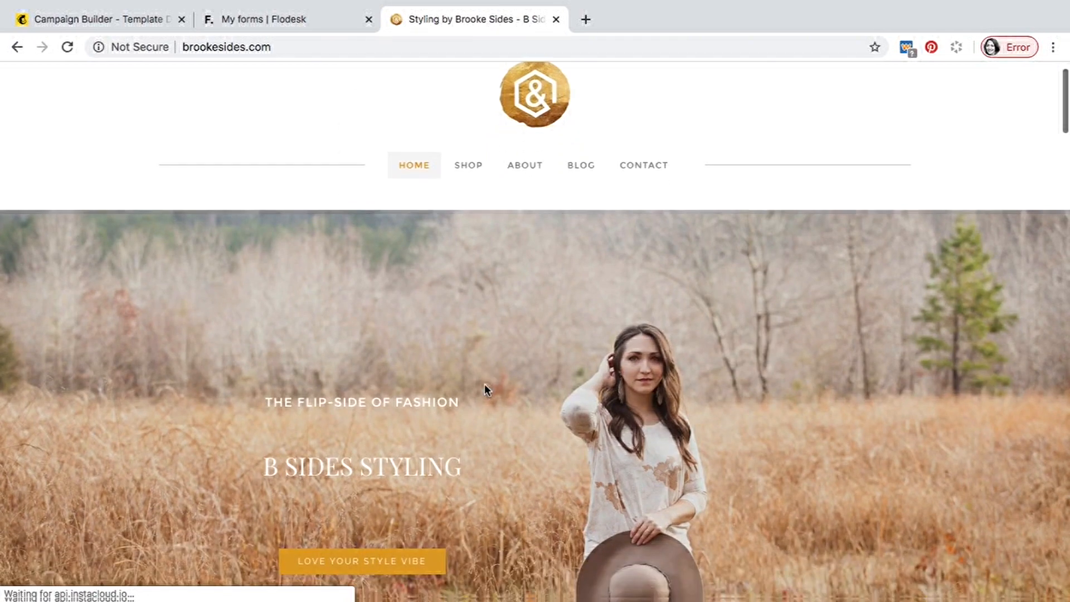
scroll(485, 389, down, 3)
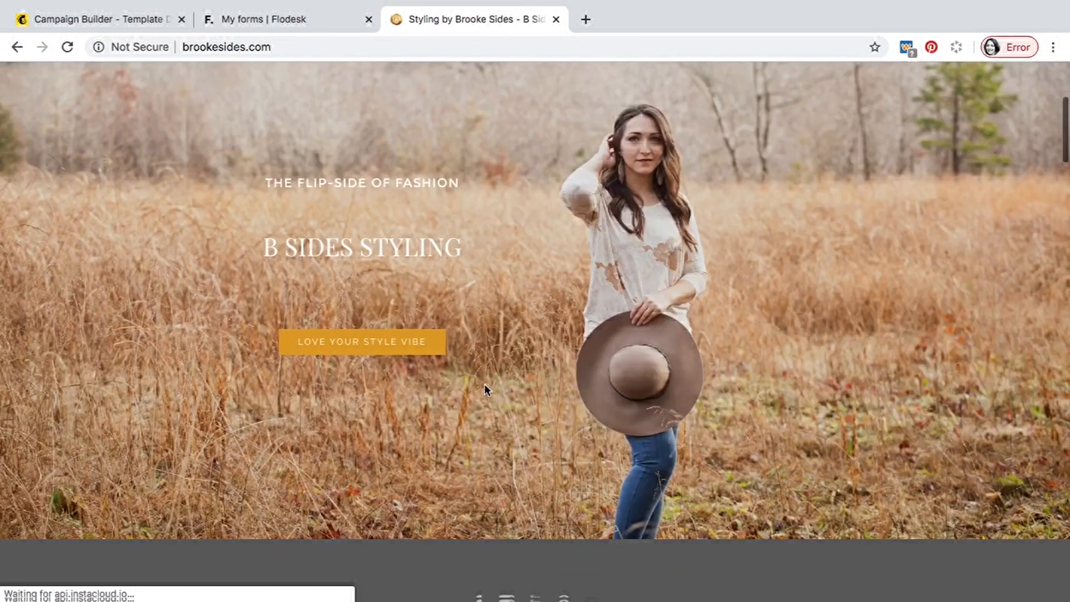
scroll(485, 389, down, 3)
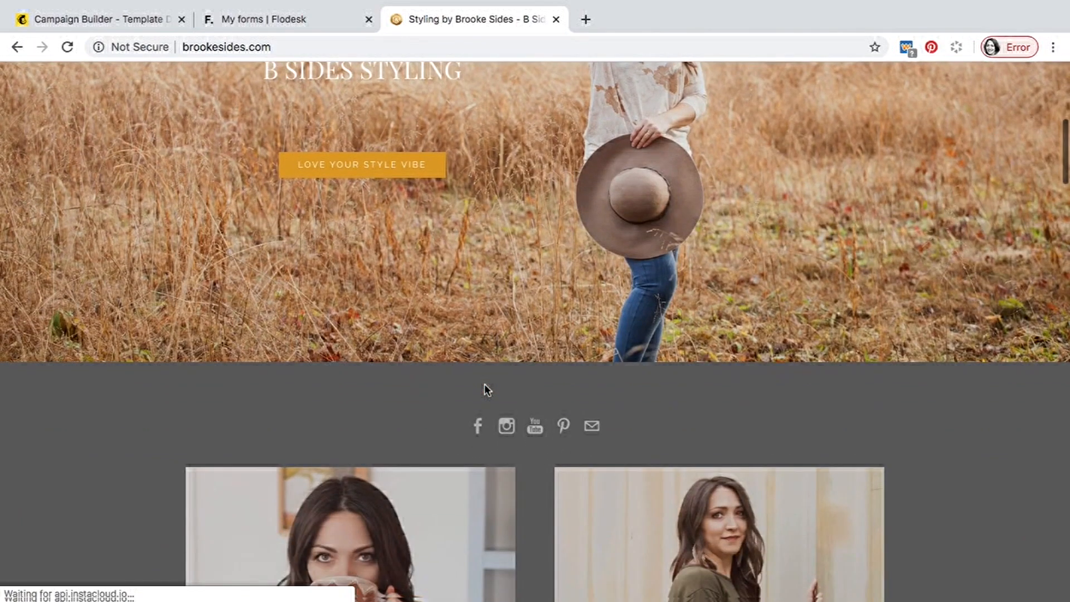
scroll(484, 387, down, 3)
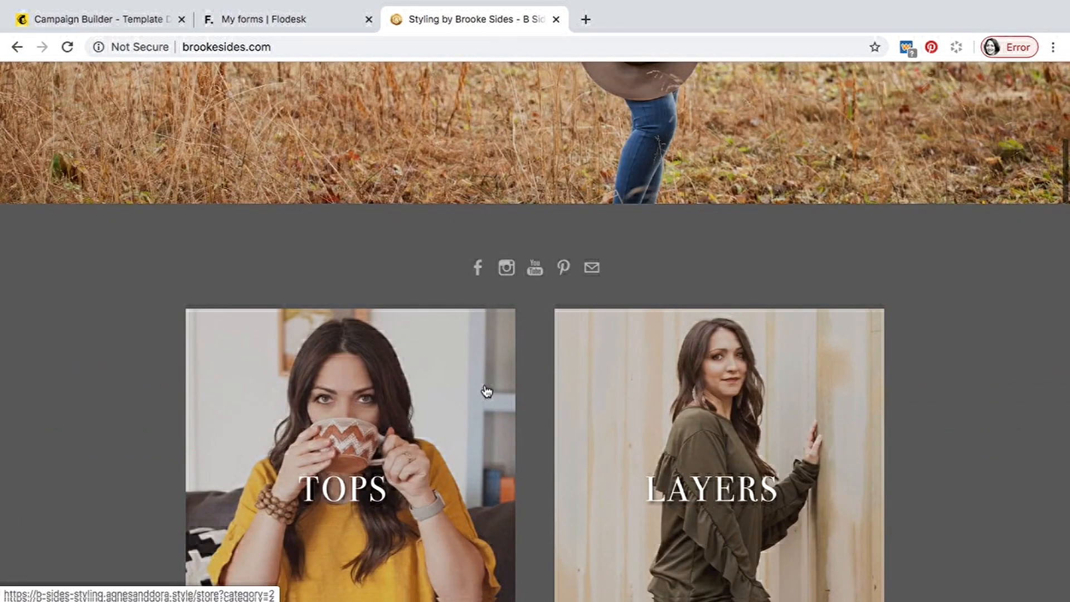
scroll(486, 390, down, 4)
scroll(486, 390, down, 20)
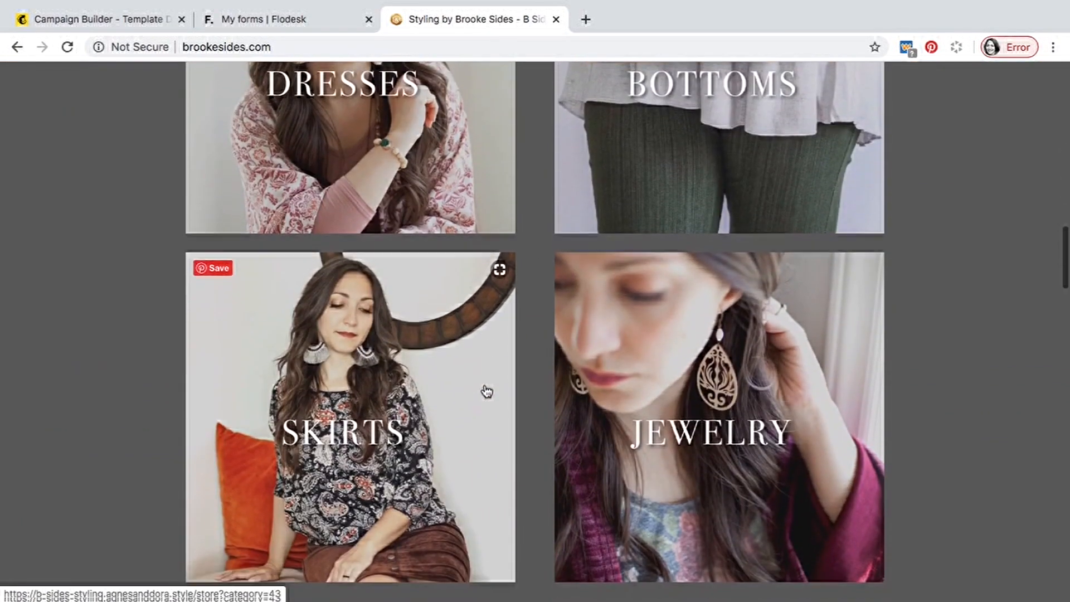
scroll(484, 390, down, 15)
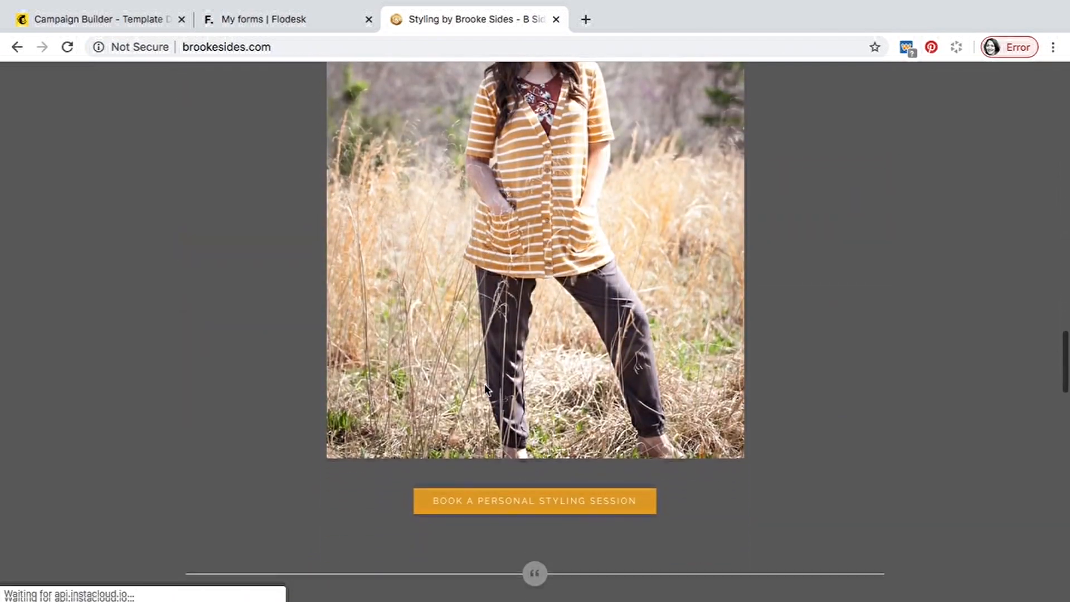
scroll(485, 389, down, 8)
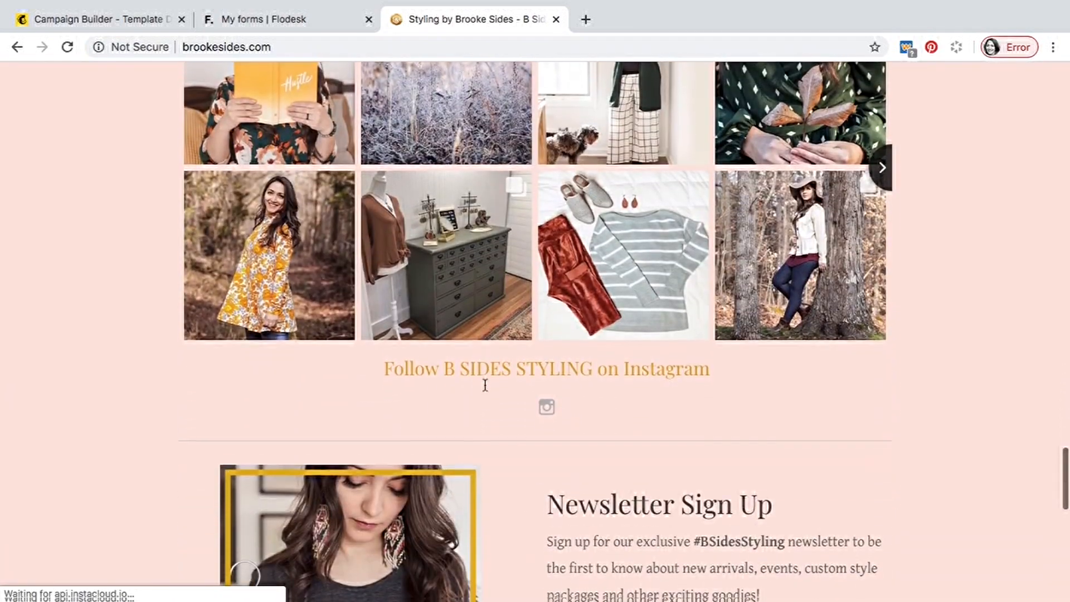
scroll(485, 390, down, 6)
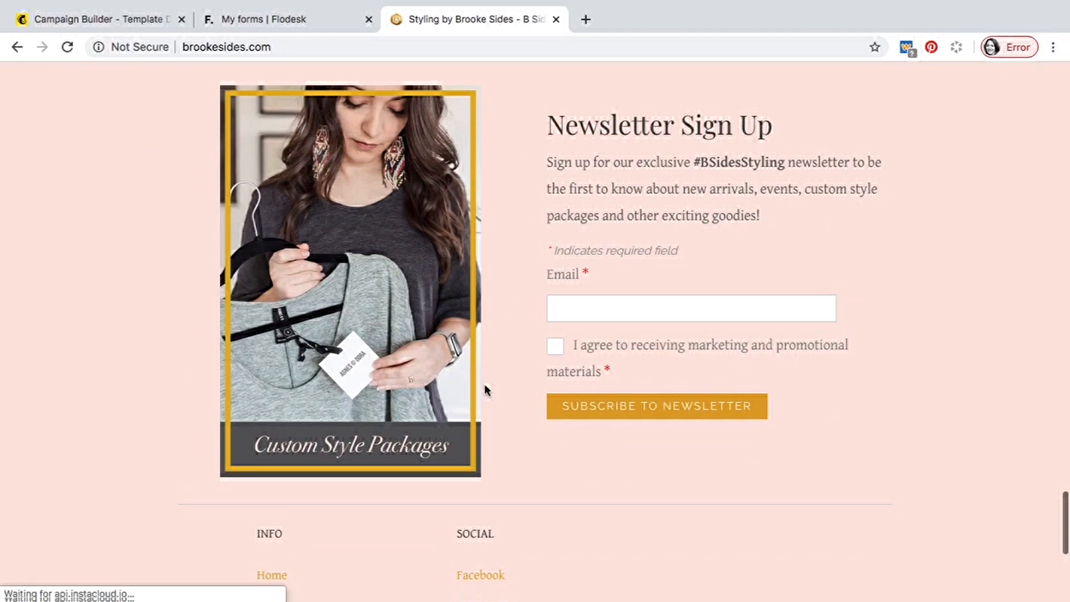
scroll(484, 389, down, 3)
- Review the clothing category tiles on the home page and return to the site's header
scroll(484, 389, up, 15)
scroll(485, 388, up, 20)
scroll(485, 390, down, 1)
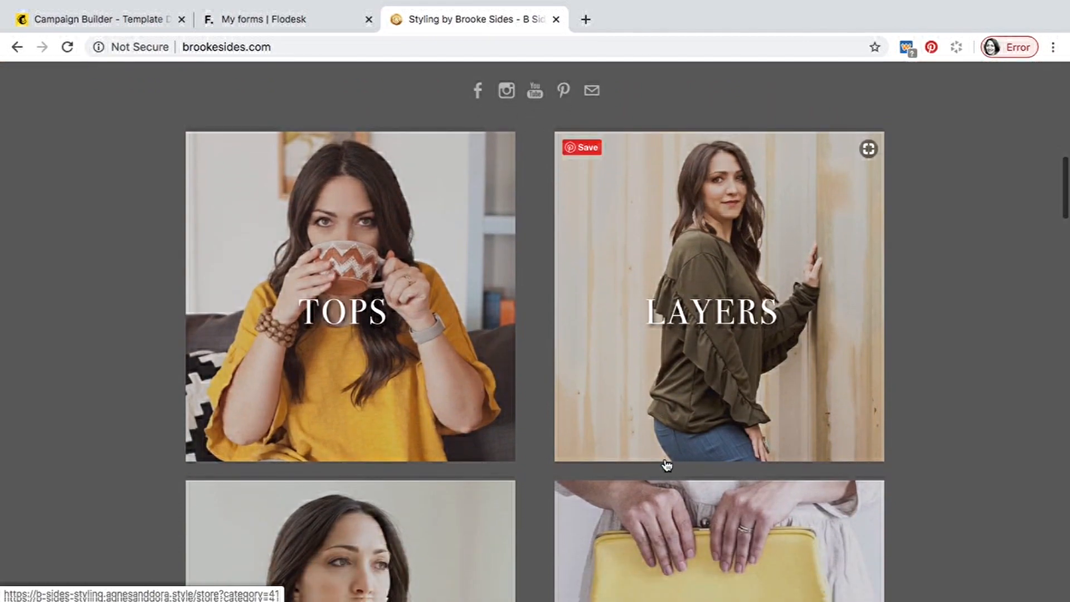
scroll(673, 460, down, 4)
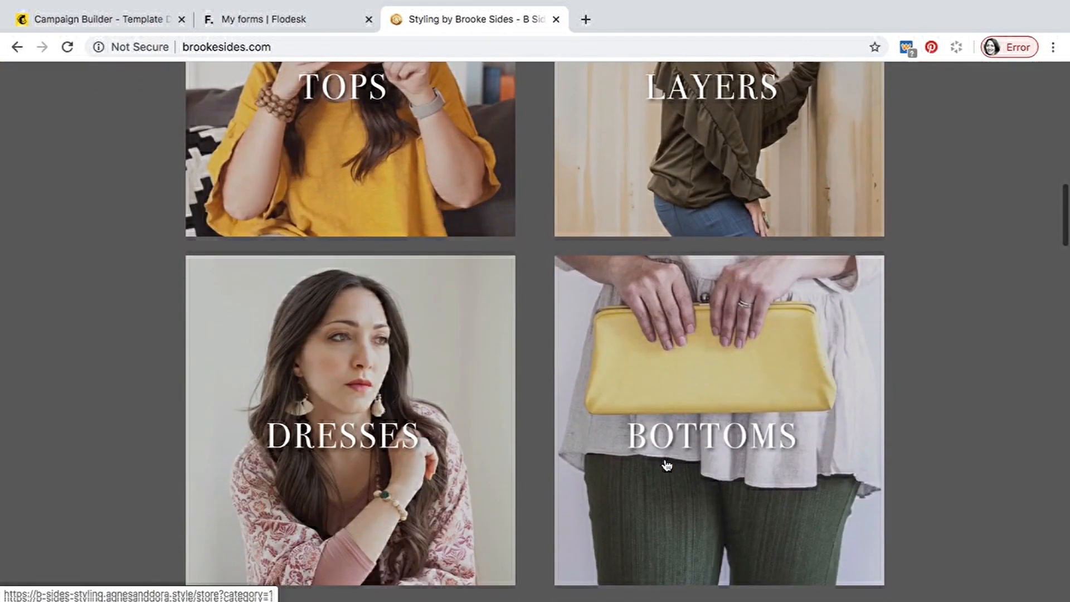
scroll(567, 439, down, 5)
scroll(569, 433, up, 1)
scroll(569, 438, up, 15)
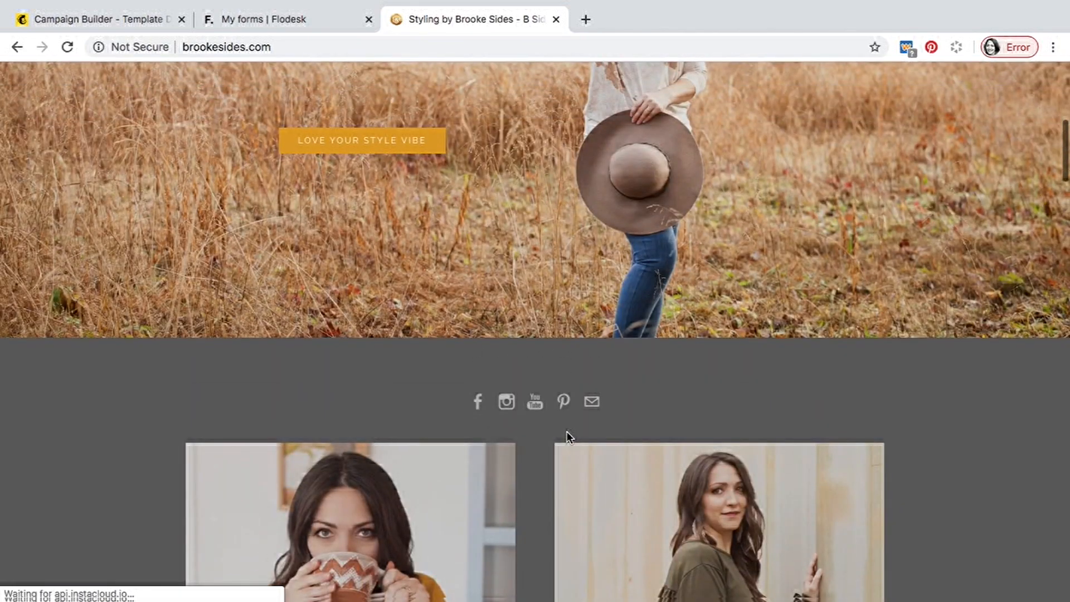
scroll(486, 162, up, 2)
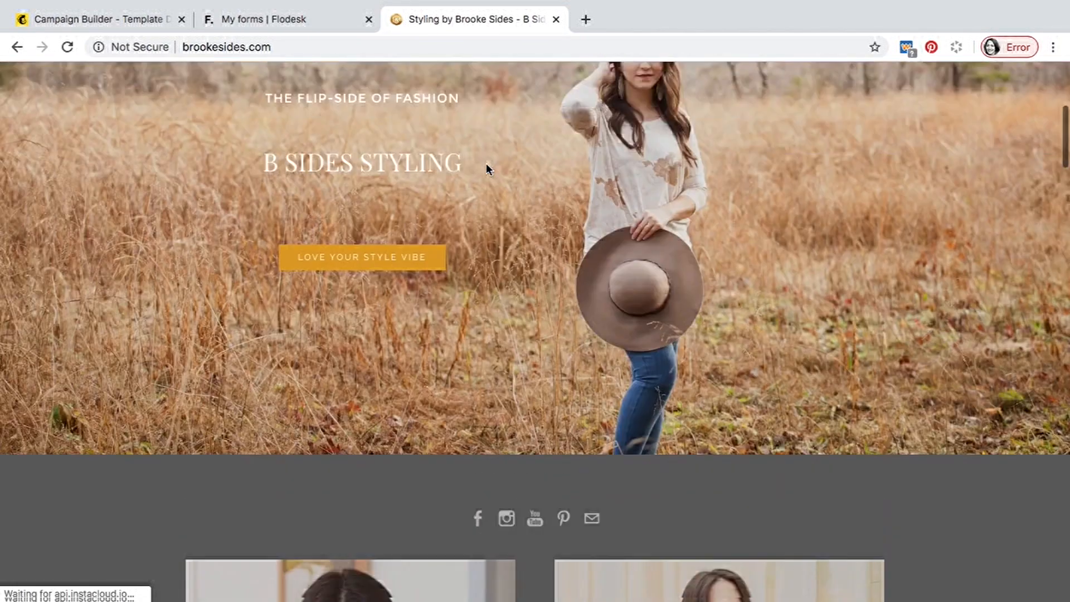
scroll(486, 163, up, 6)
- Check the site's shop options and the About page's brand stylist section, and close the website tab
mouse_move(478, 211)
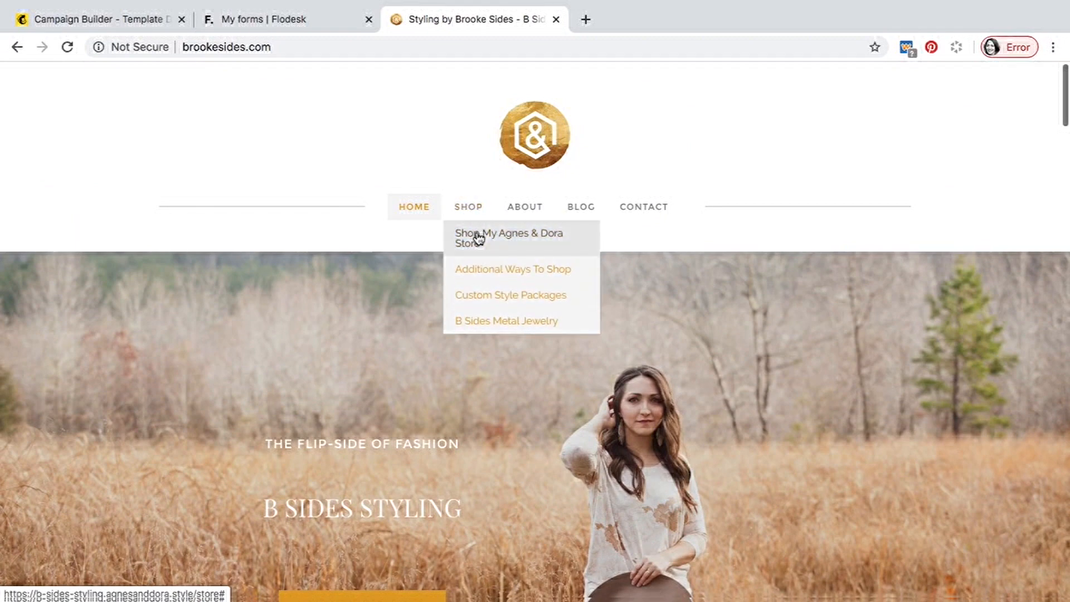
click(488, 270)
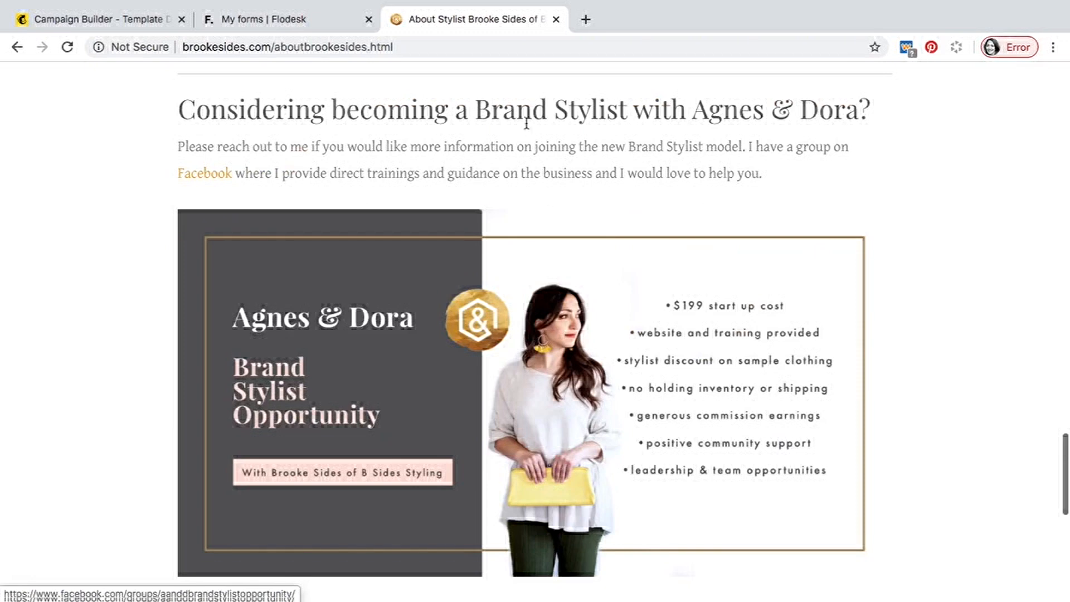
click(556, 20)
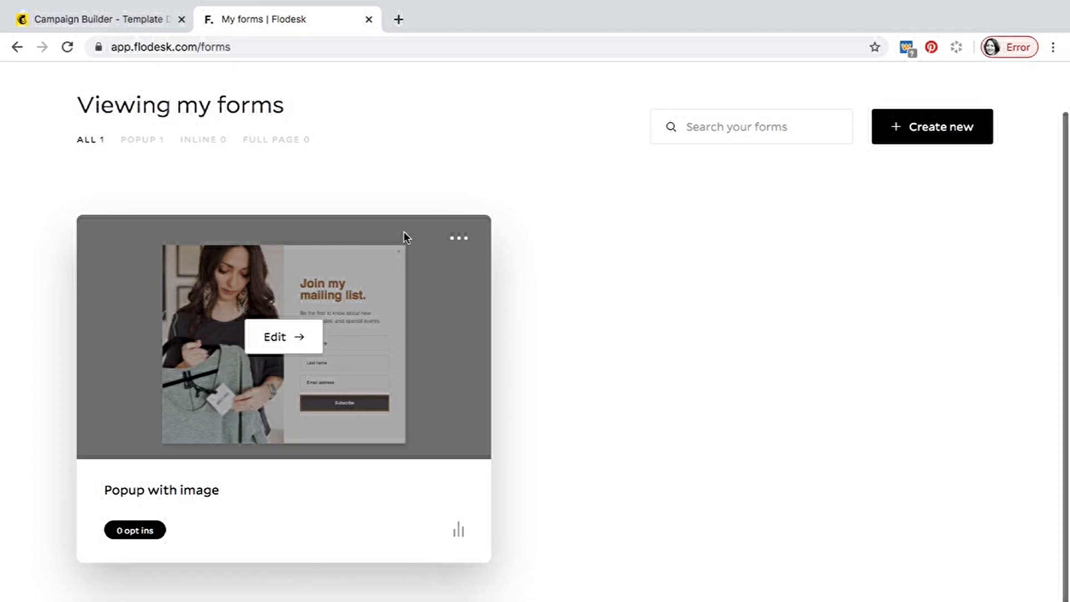
- Go to the workflows page and open the Welcome Sequence workflow for editing
click(17, 47)
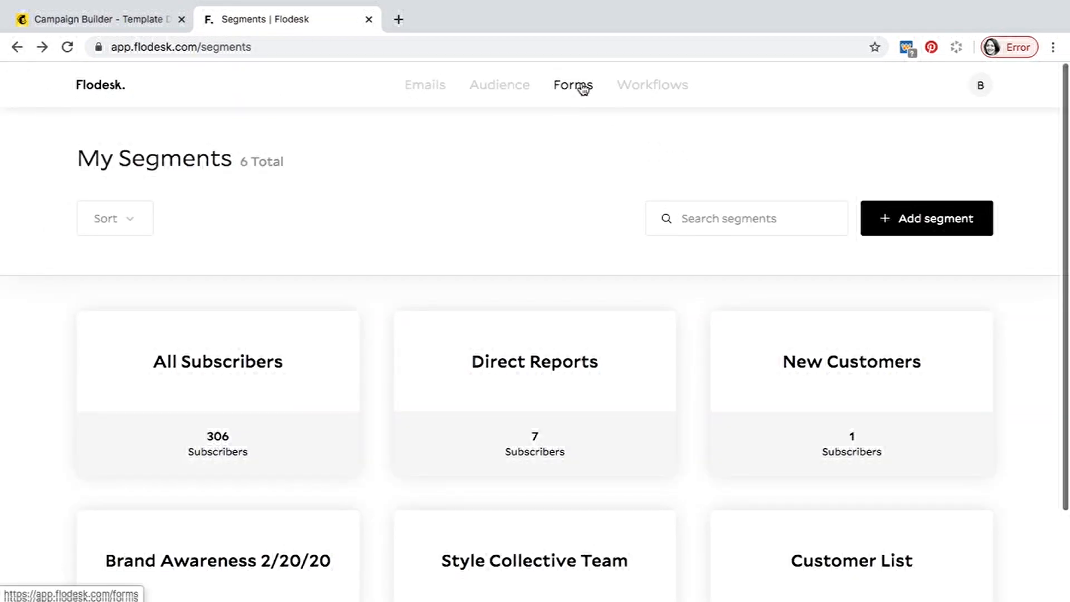
click(650, 87)
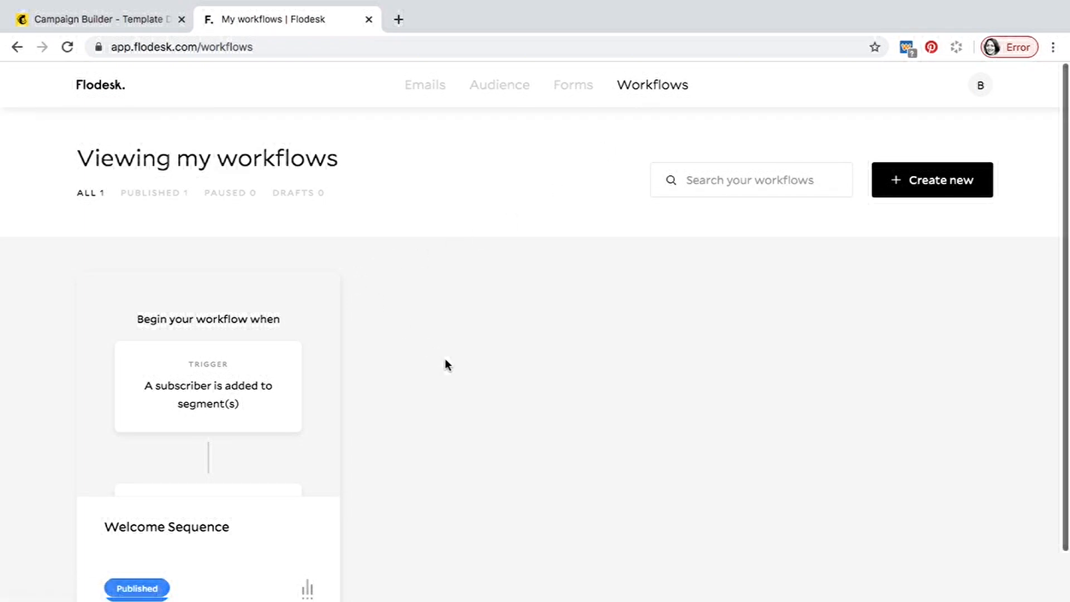
mouse_move(329, 382)
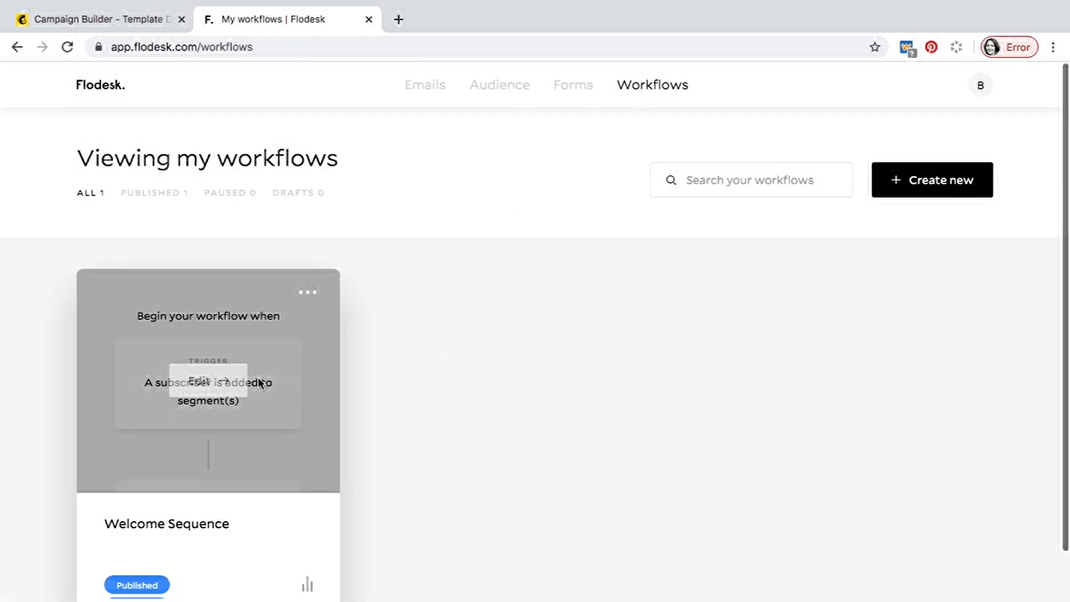
click(214, 384)
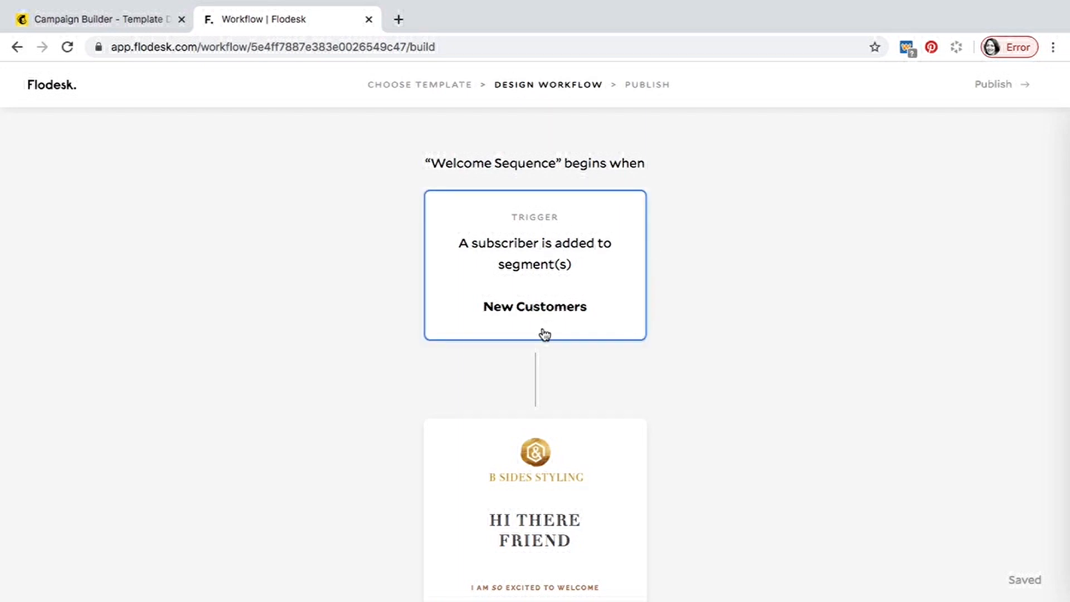
- Select the Welcome letter email in the workflow and open its design in the email editor
scroll(618, 450, down, 4)
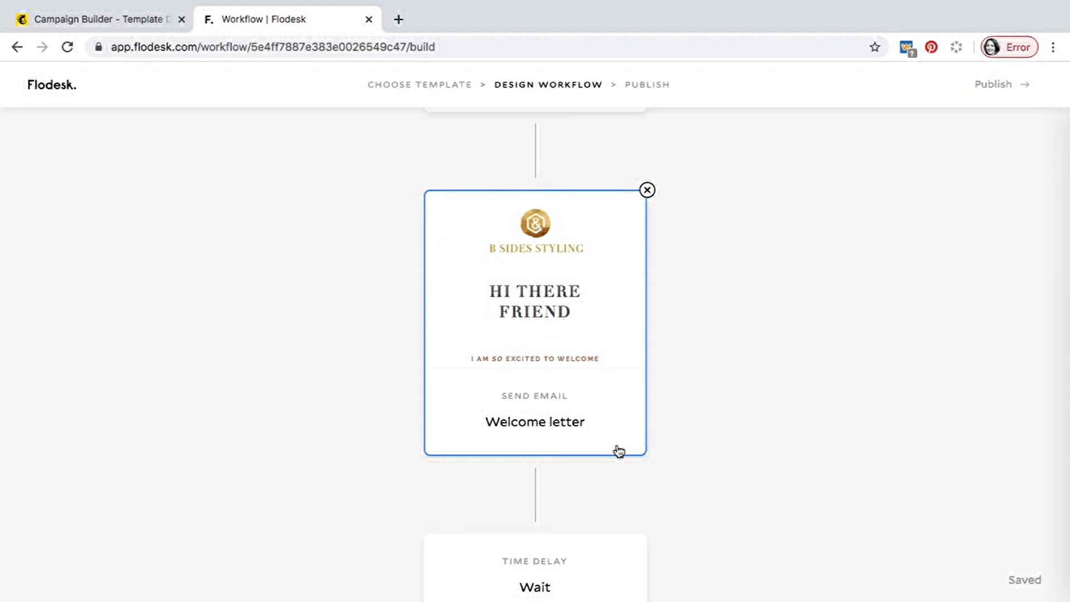
click(536, 309)
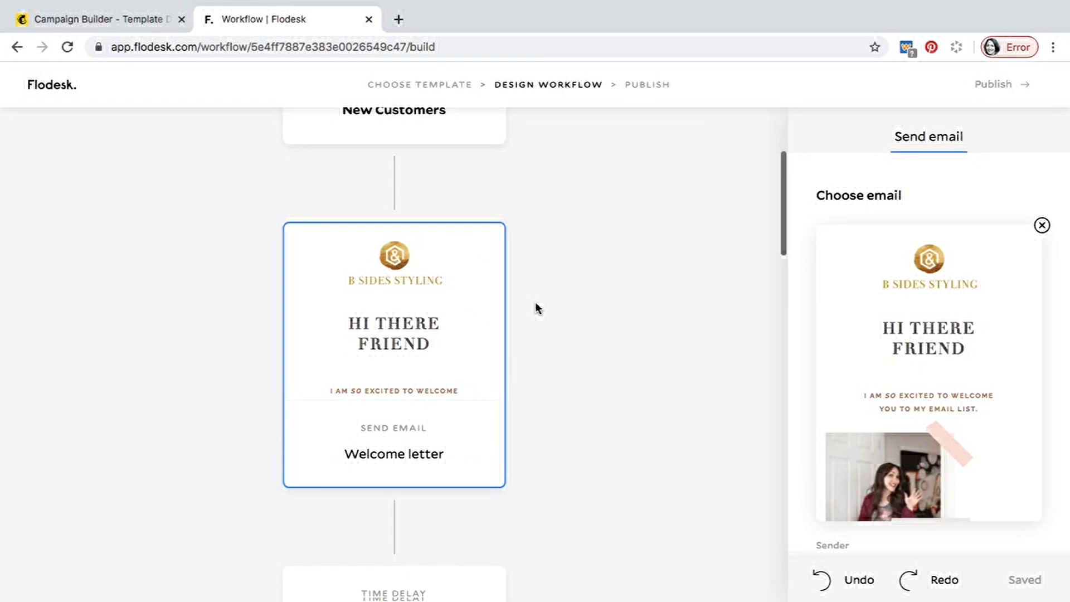
click(939, 376)
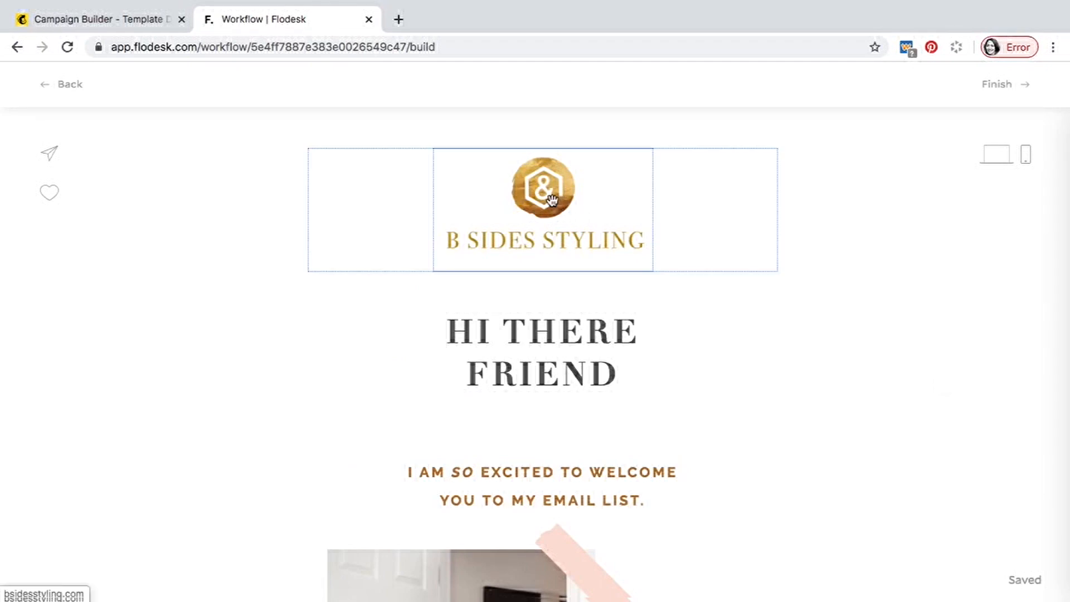
- Select the Welcome letter's logo and then its "Hi there friend" heading, opening the heading's font settings
click(552, 200)
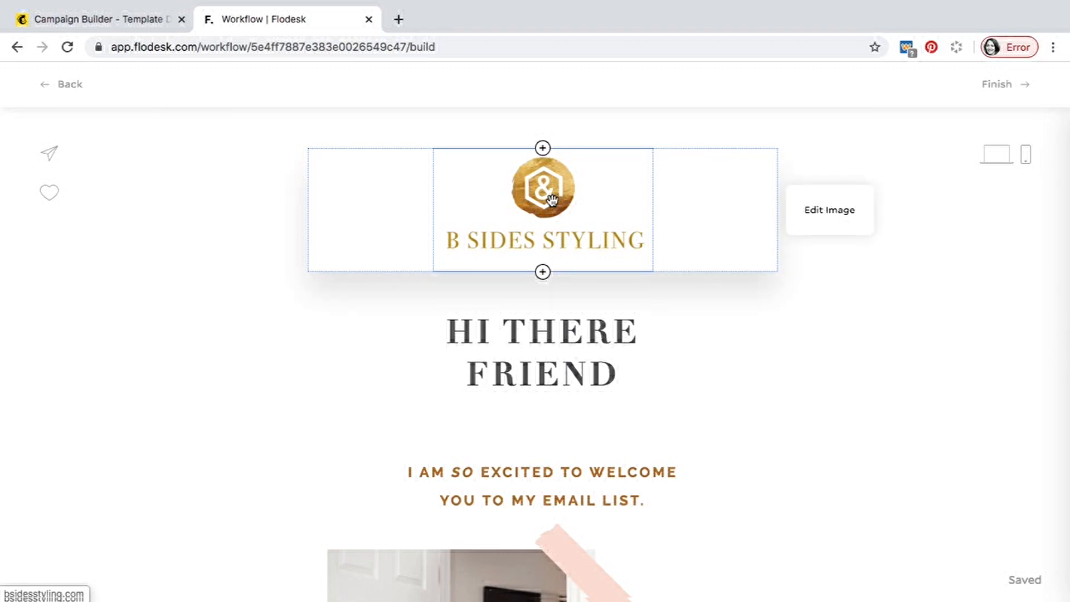
click(542, 345)
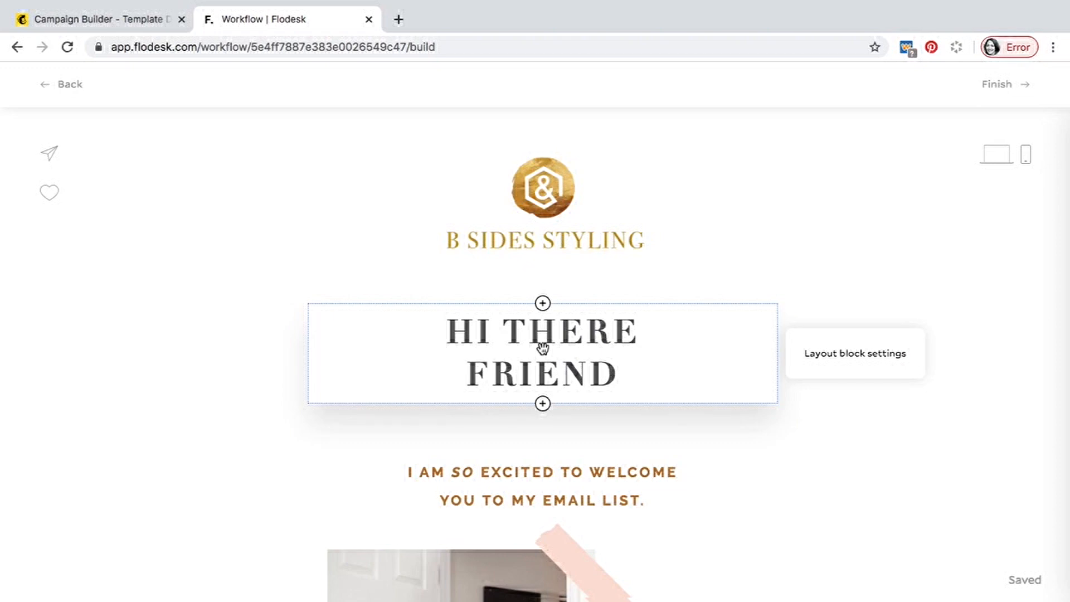
click(543, 348)
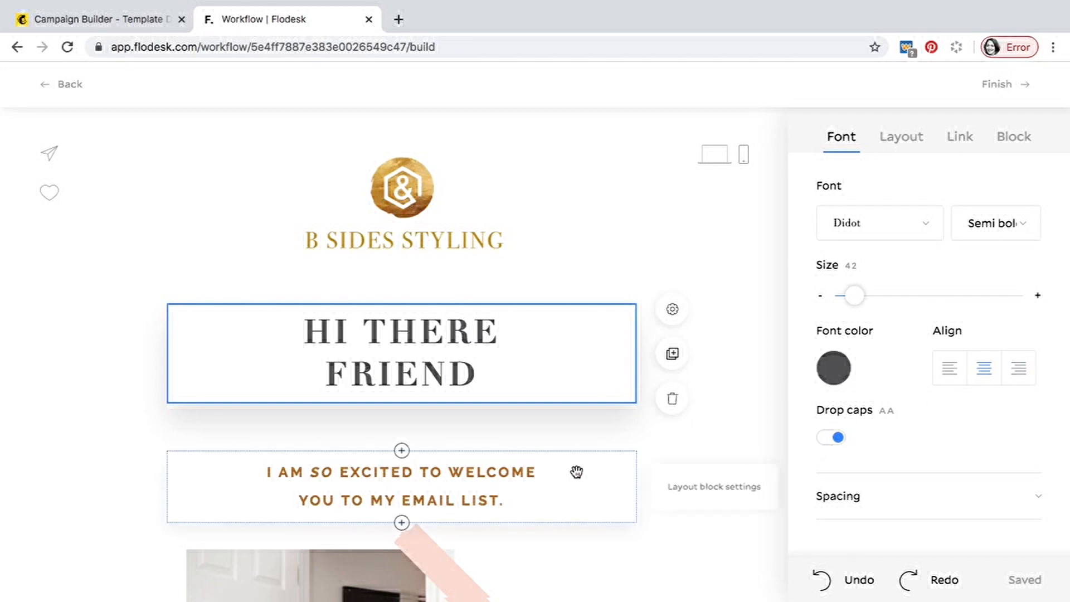
- Review the Welcome letter's photo collage, body text, blog button, signature, Instagram images and footer
scroll(576, 472, down, 6)
scroll(576, 471, down, 3)
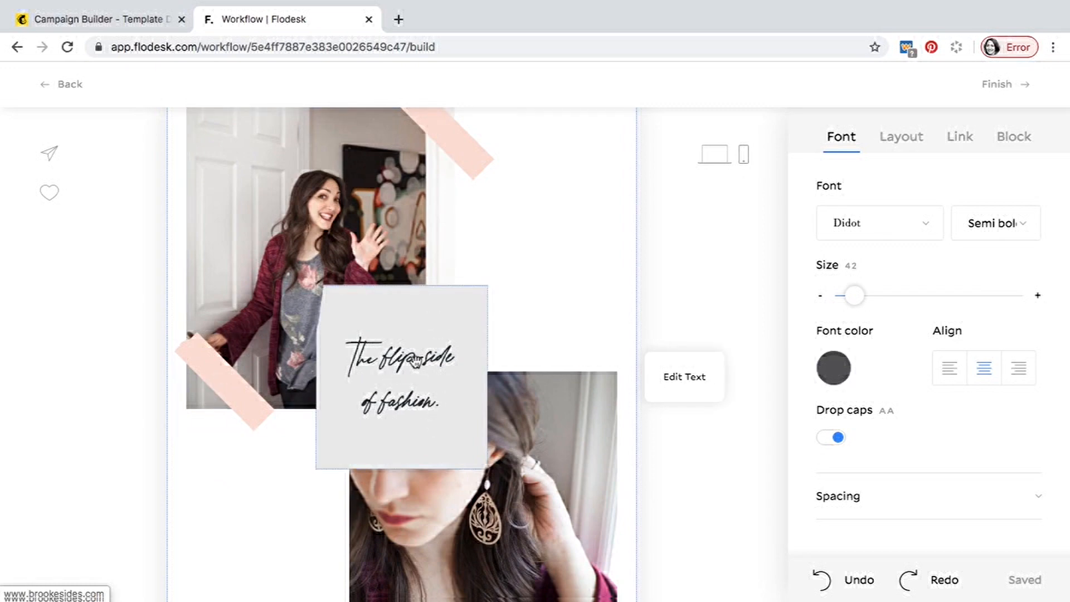
scroll(415, 363, down, 3)
scroll(416, 362, down, 3)
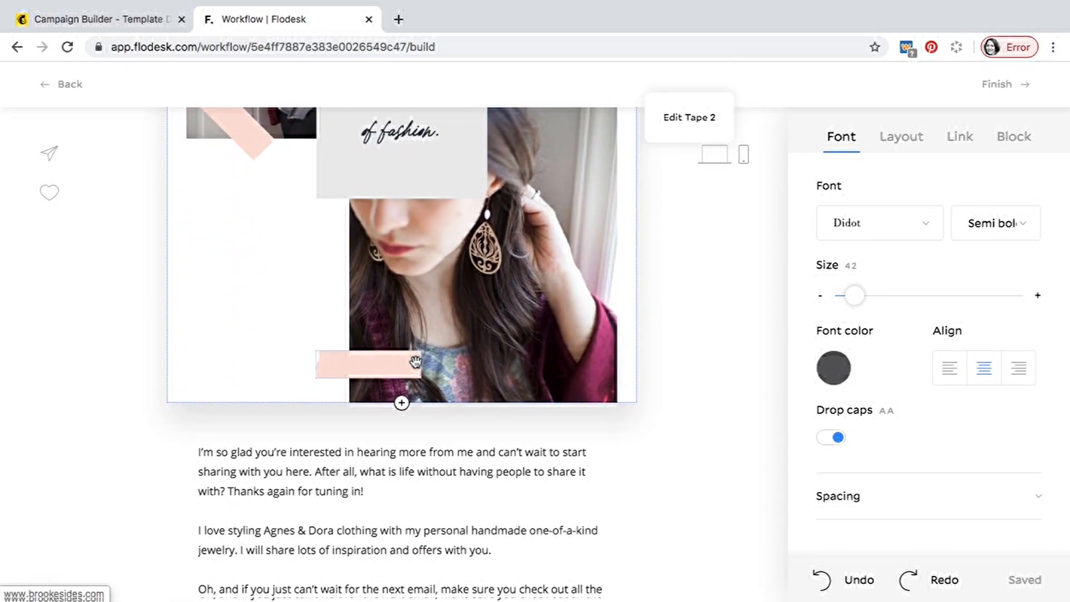
scroll(415, 362, down, 5)
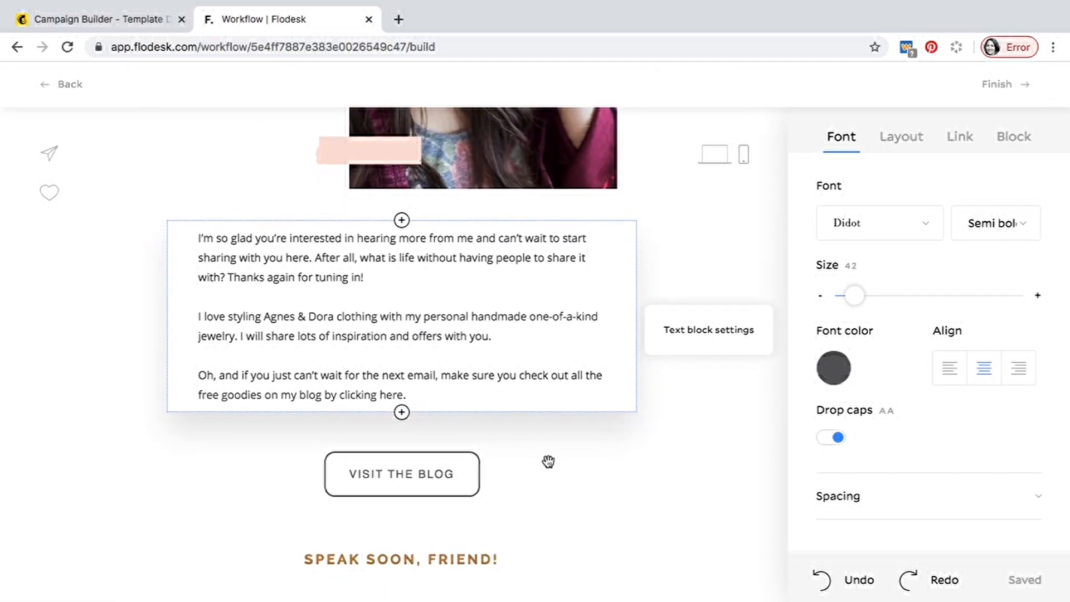
scroll(550, 464, down, 4)
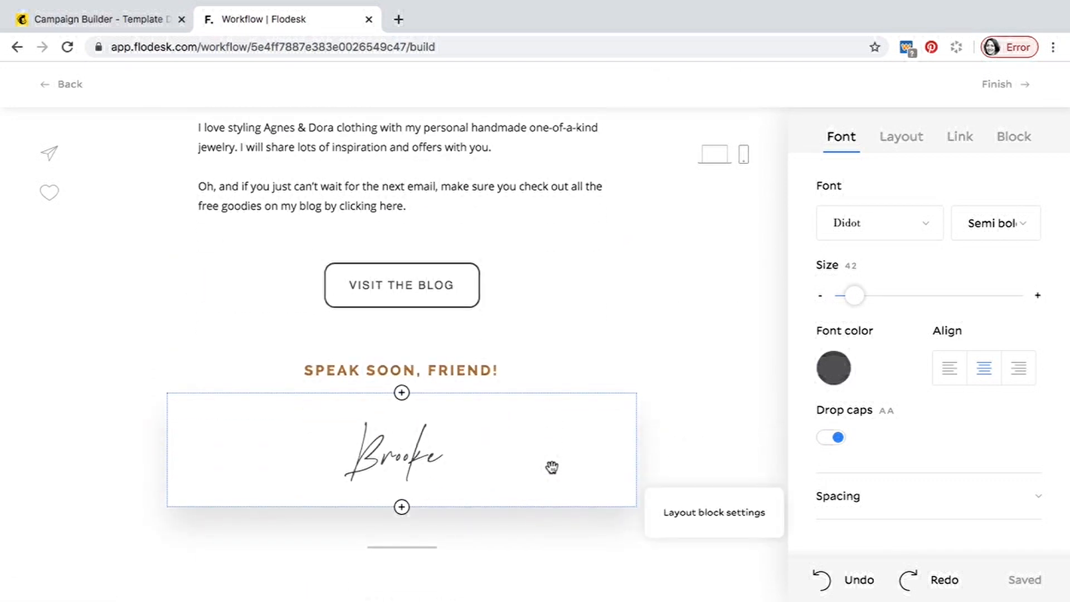
scroll(552, 467, down, 6)
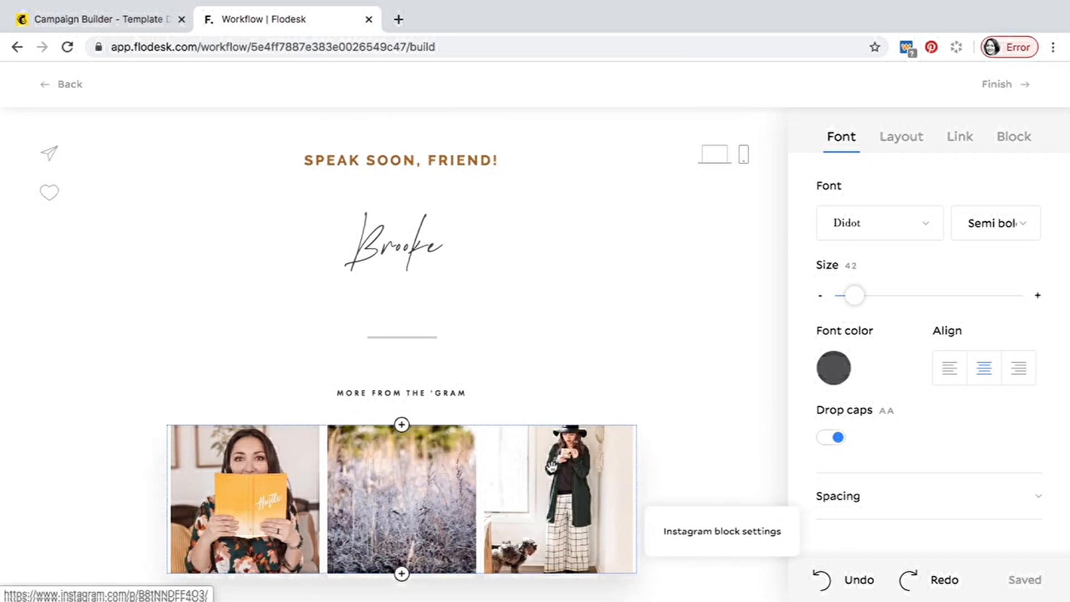
scroll(552, 467, down, 1)
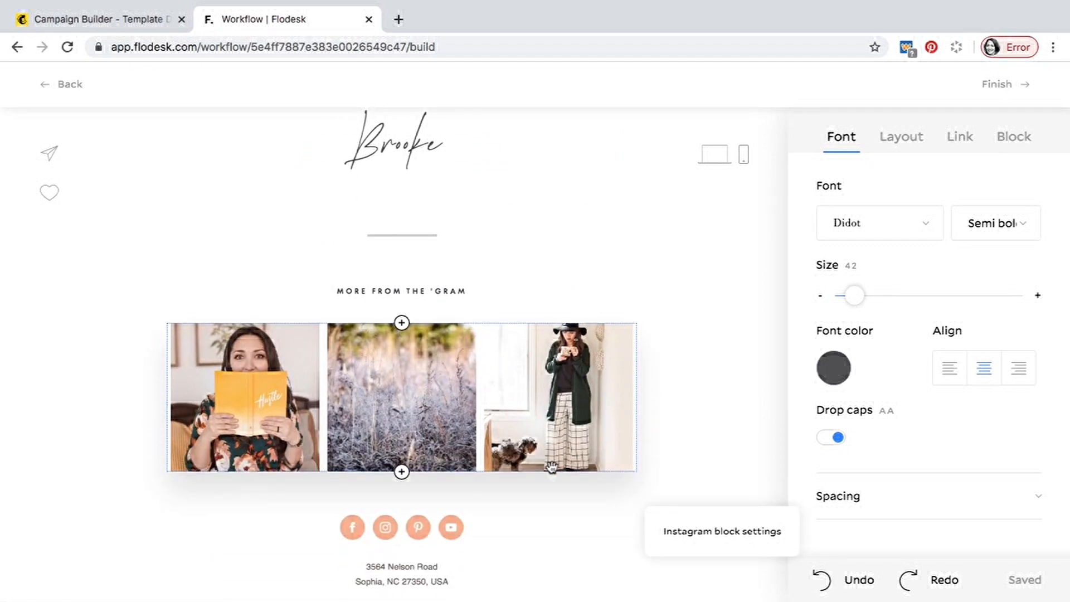
scroll(552, 467, down, 2)
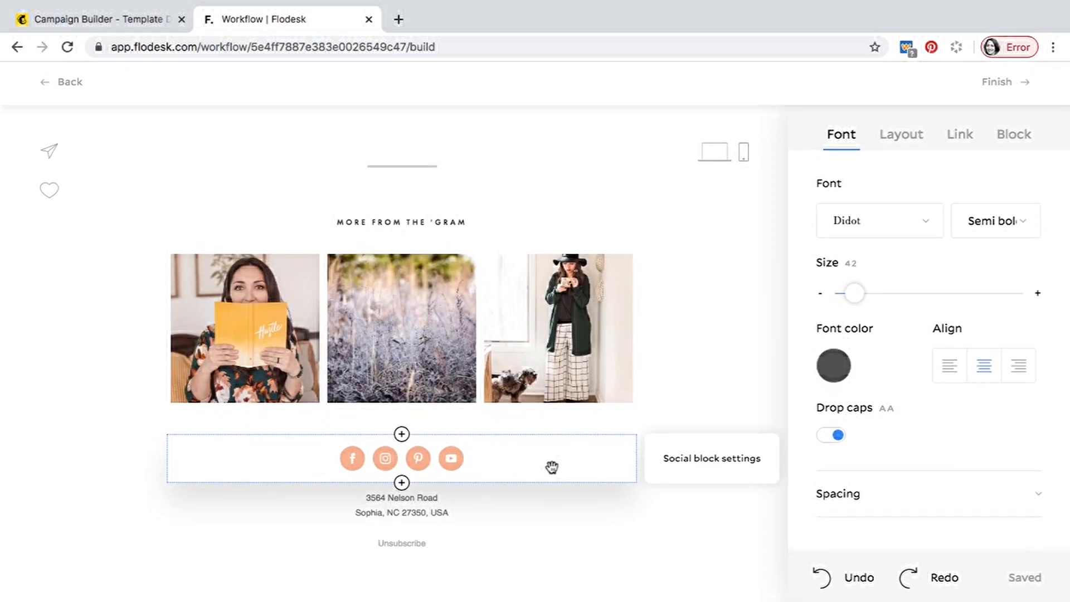
- Return to the start of the Welcome letter and finish editing it to go back to the workflow
scroll(551, 467, up, 10)
scroll(552, 467, up, 3)
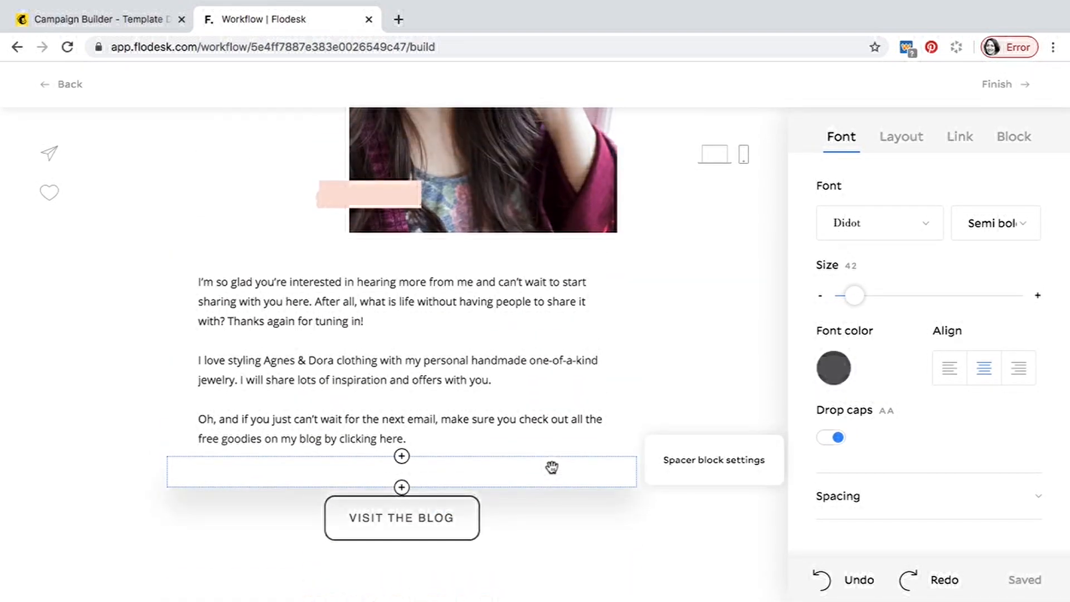
scroll(552, 468, up, 10)
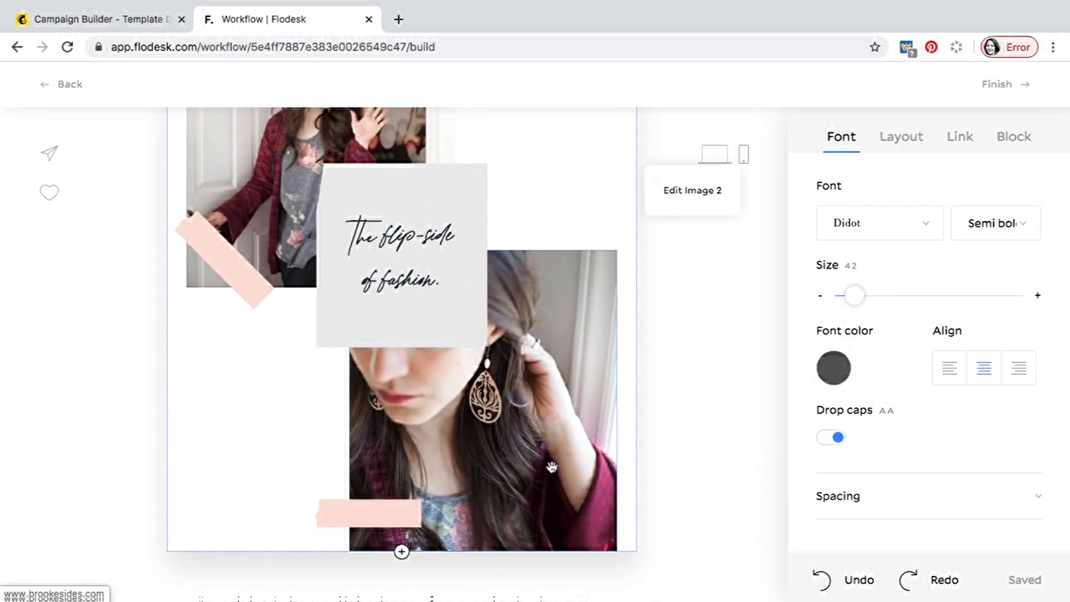
scroll(552, 467, up, 4)
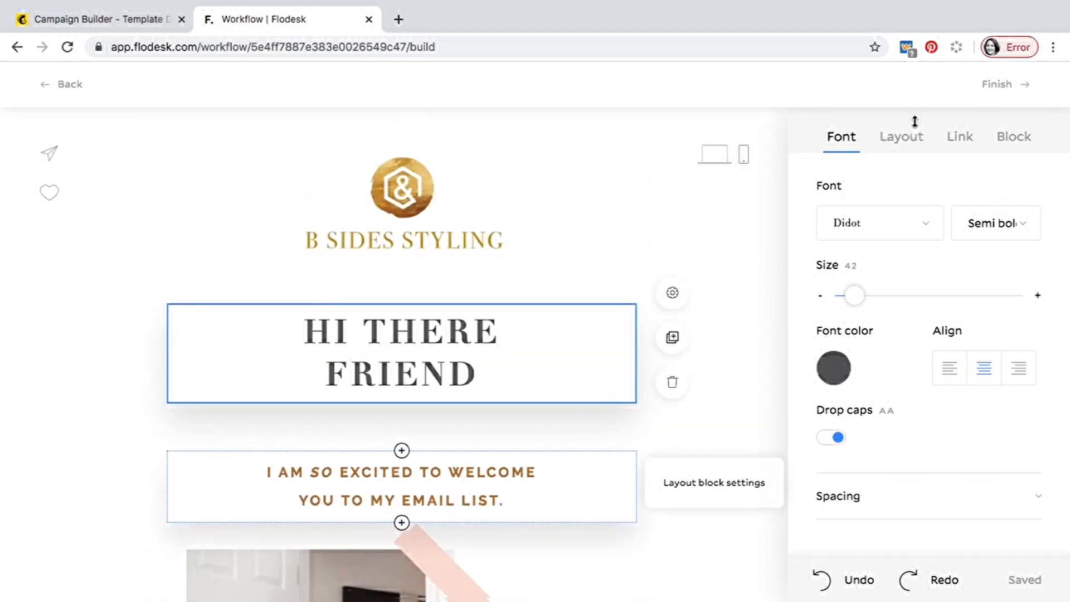
click(1010, 89)
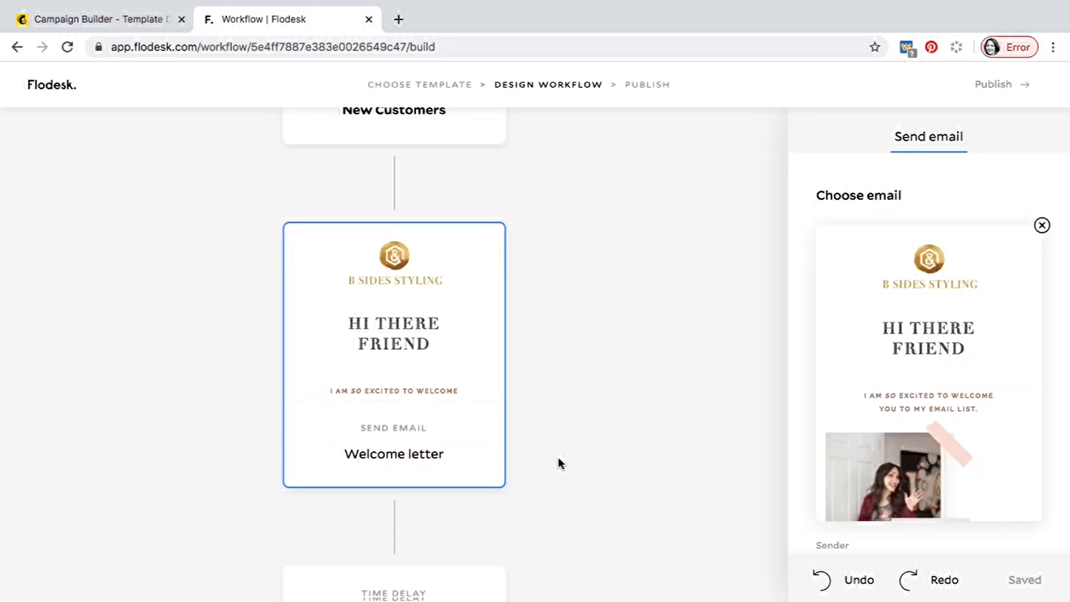
- Select the time delay following the Welcome letter email and show the available types of time delay
scroll(557, 457, down, 4)
scroll(559, 463, down, 2)
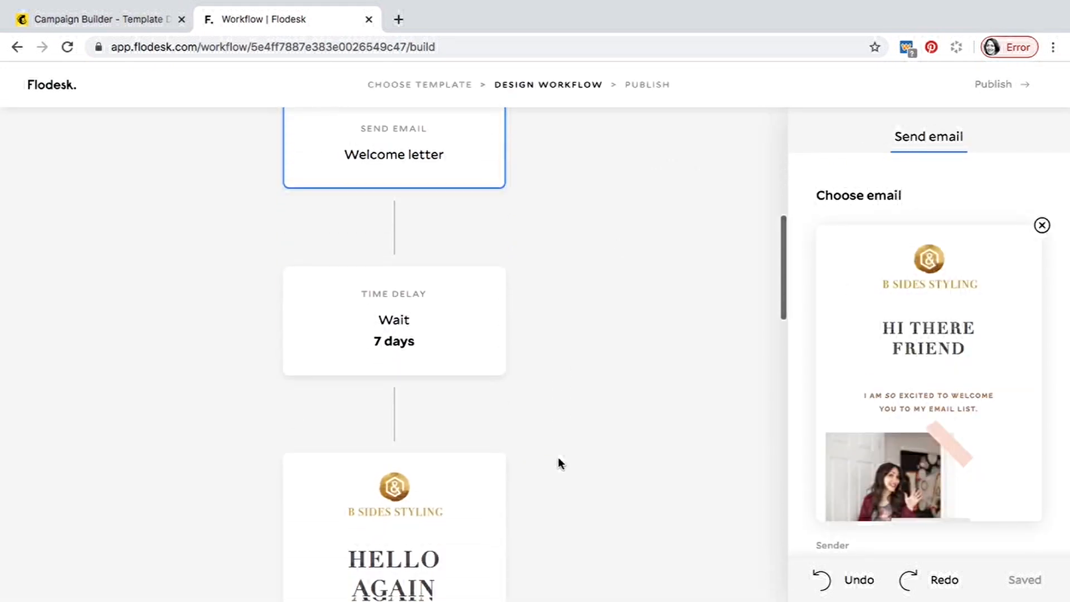
scroll(558, 458, up, 5)
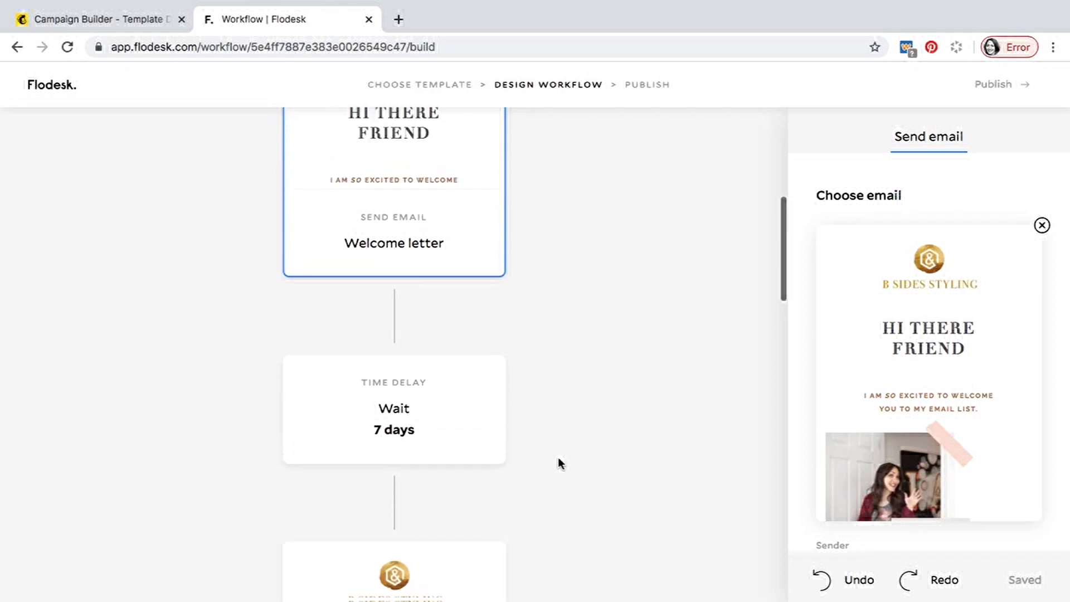
scroll(561, 463, down, 3)
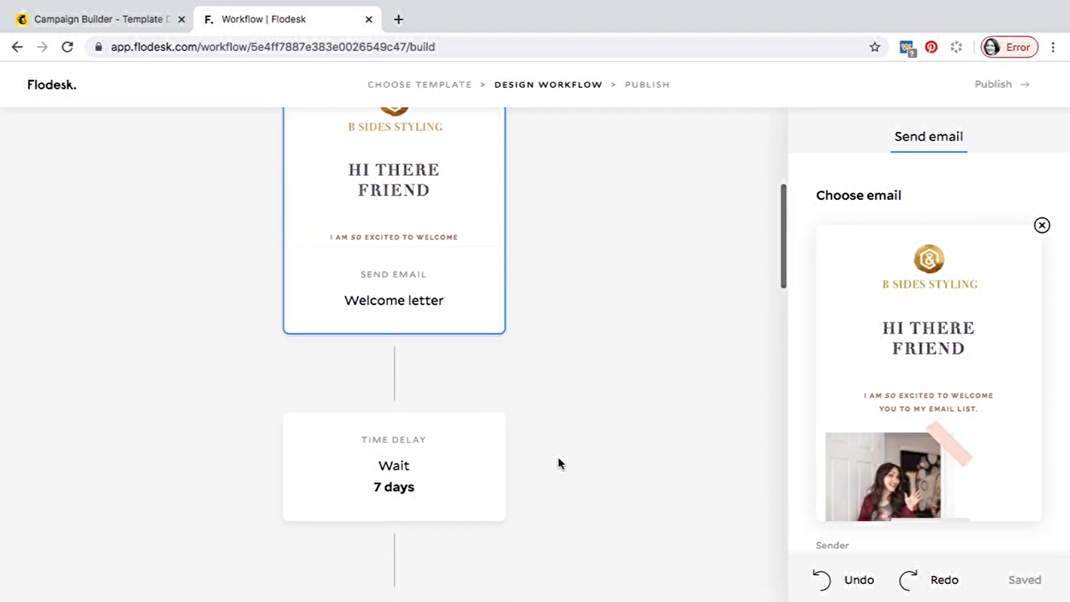
scroll(558, 457, down, 1)
click(411, 345)
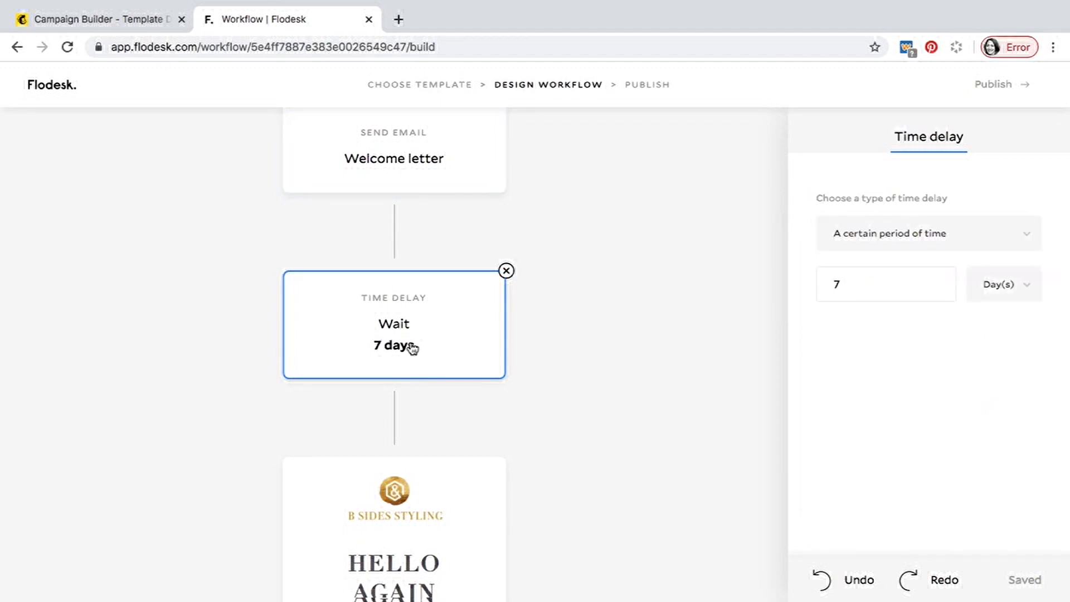
scroll(413, 348, up, 1)
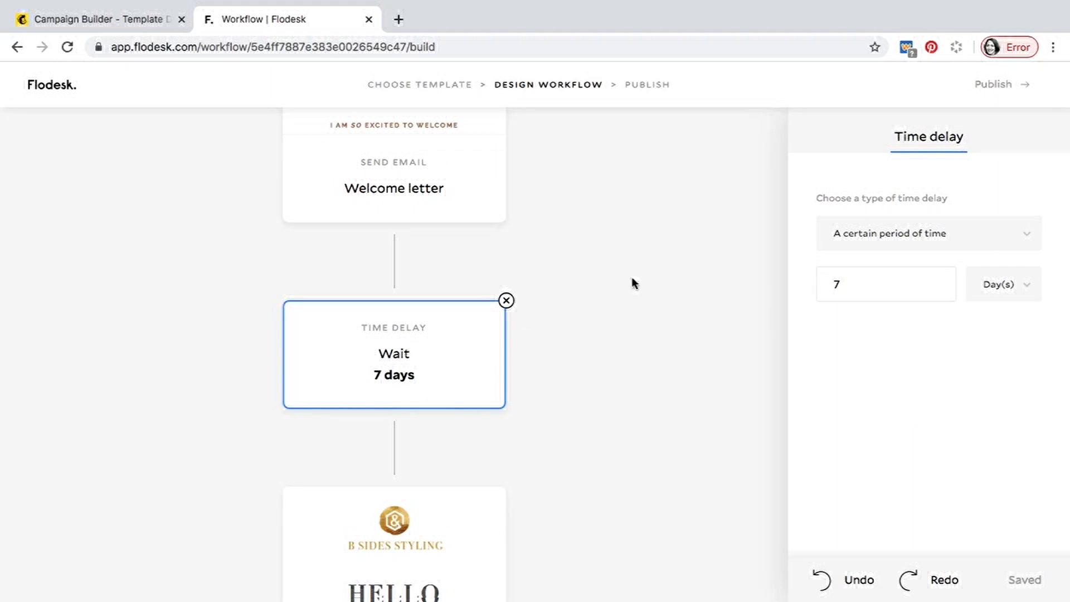
click(1026, 234)
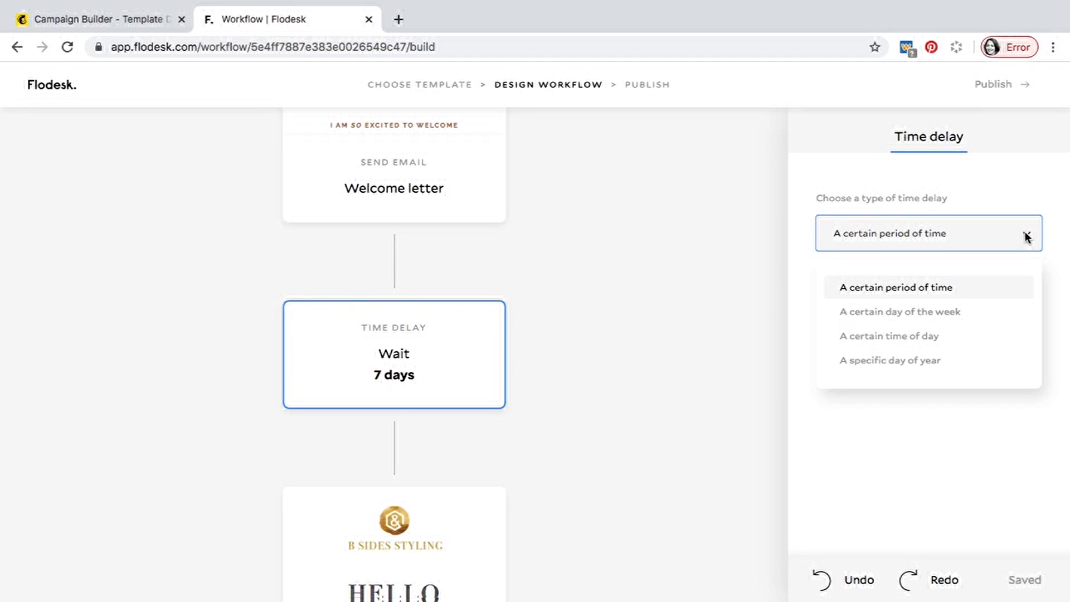
- Set the time delay following the What to expect email to 14 days
scroll(673, 260, down, 5)
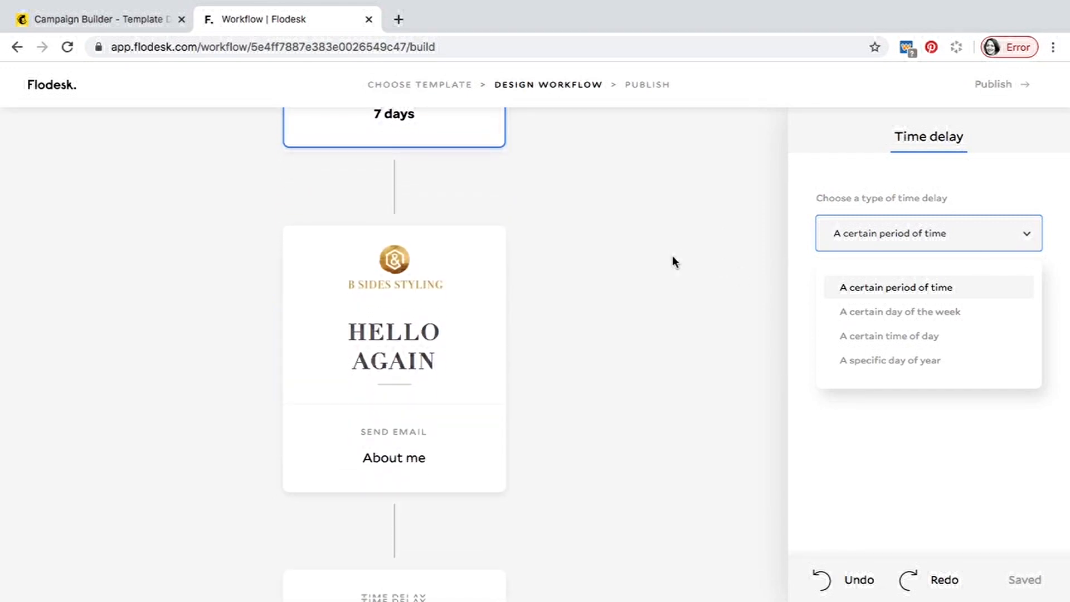
scroll(552, 332, down, 4)
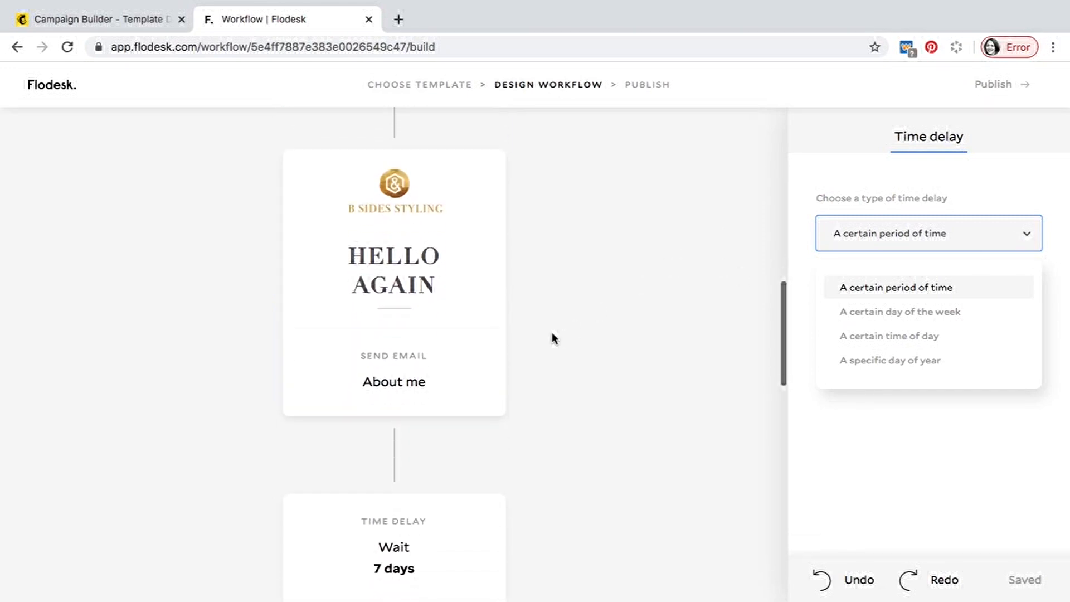
scroll(553, 337, down, 5)
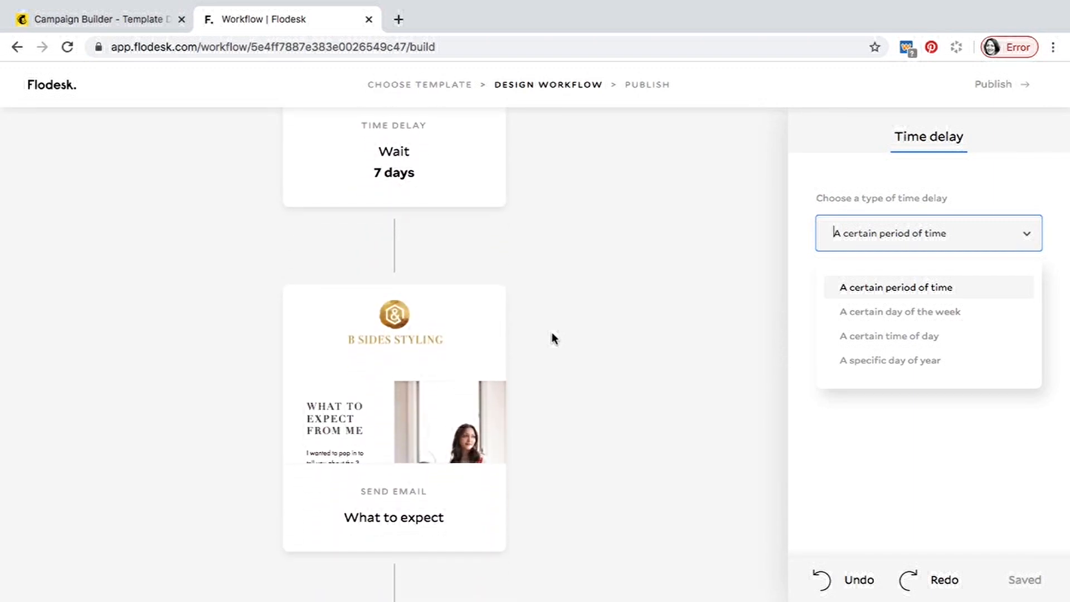
scroll(553, 338, down, 5)
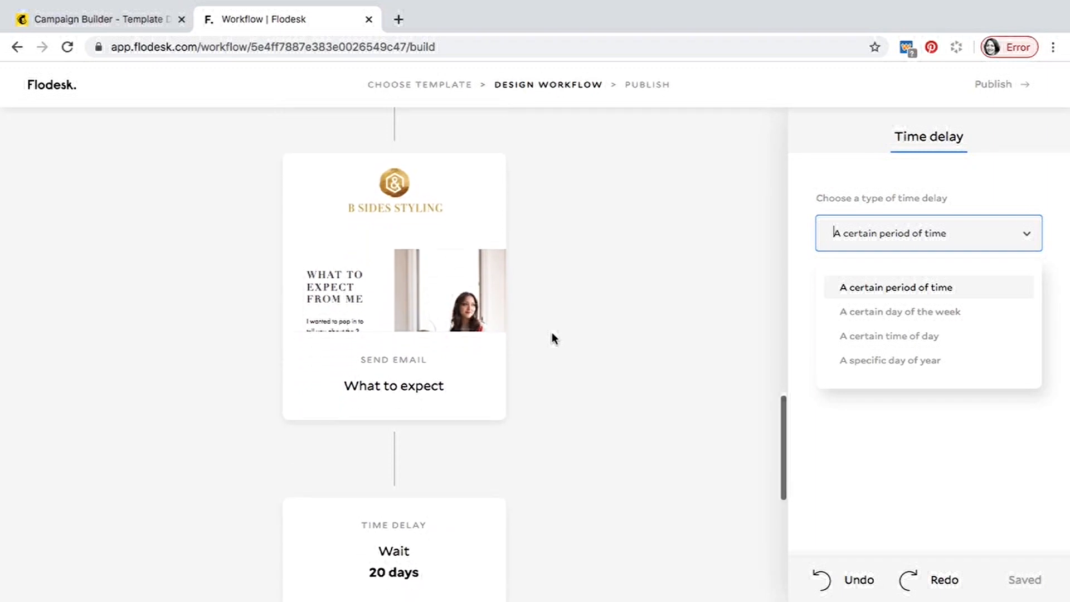
scroll(552, 337, down, 1)
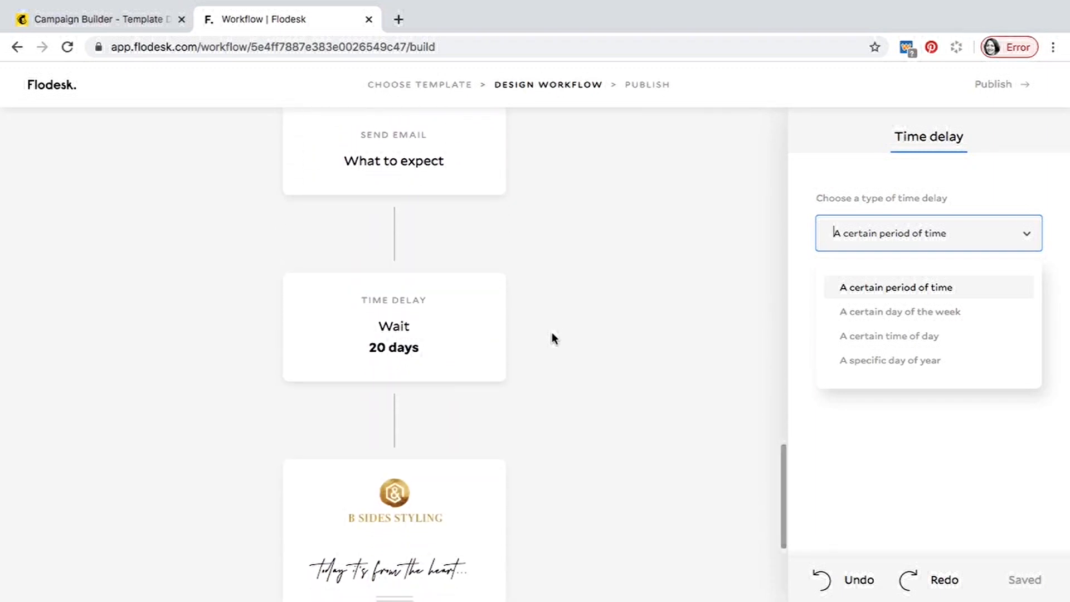
scroll(552, 337, down, 2)
scroll(552, 334, down, 3)
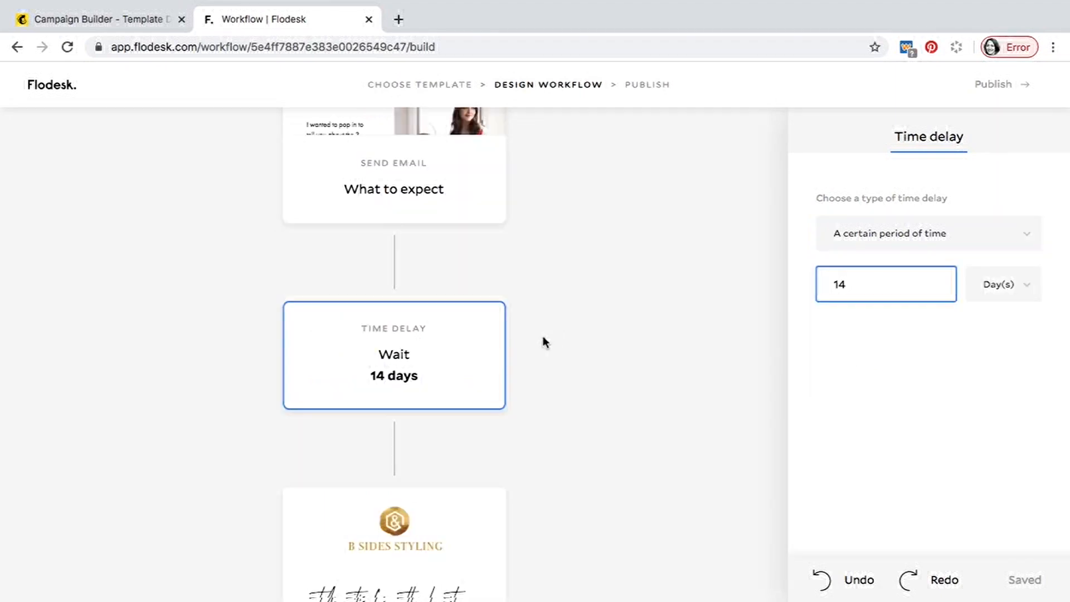
- Review the Welcome Sequence from its New Customers trigger through to the delay following the What to expect email
scroll(544, 342, down, 1)
scroll(544, 342, up, 10)
scroll(544, 342, up, 10)
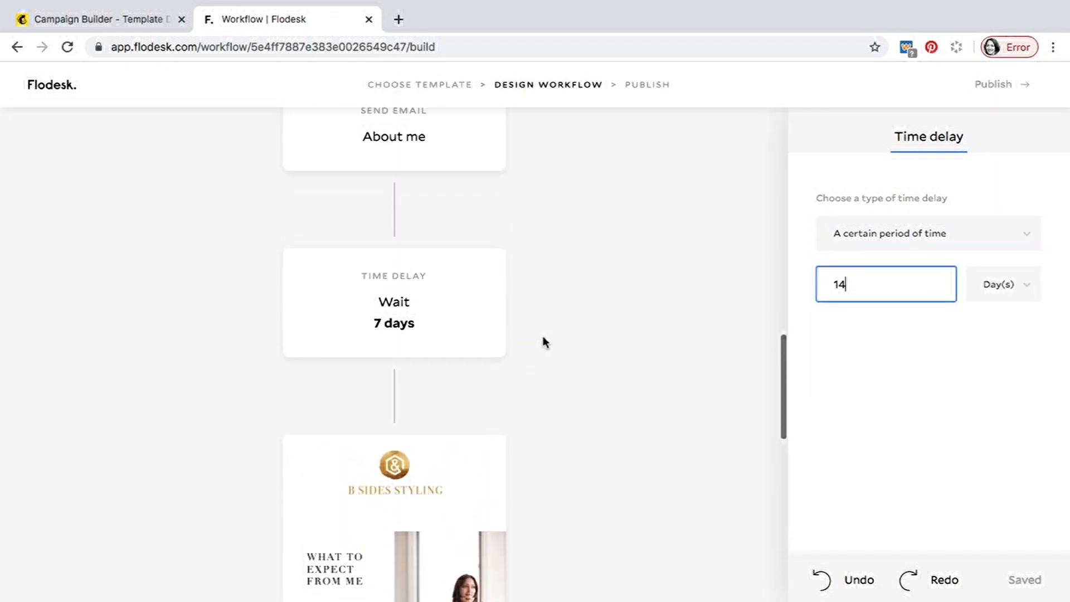
scroll(544, 342, up, 8)
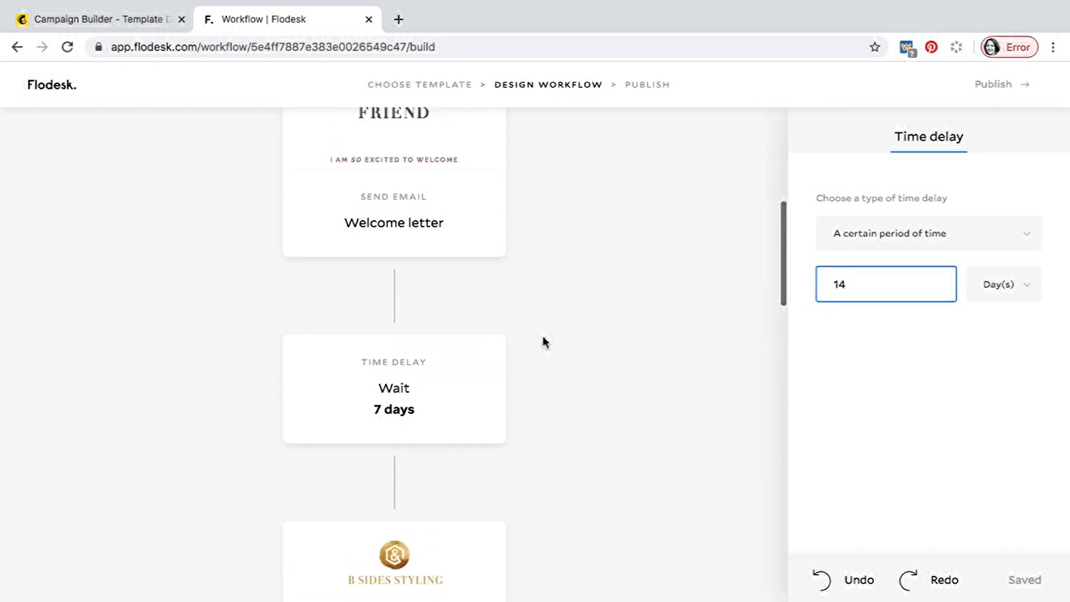
scroll(544, 342, up, 3)
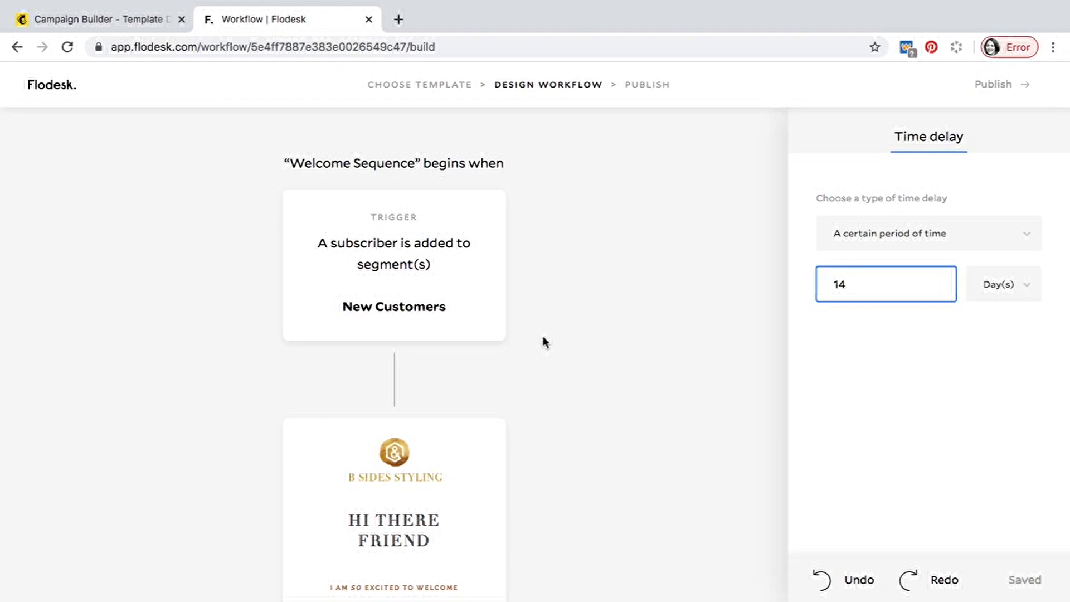
scroll(545, 341, down, 10)
scroll(545, 341, down, 15)
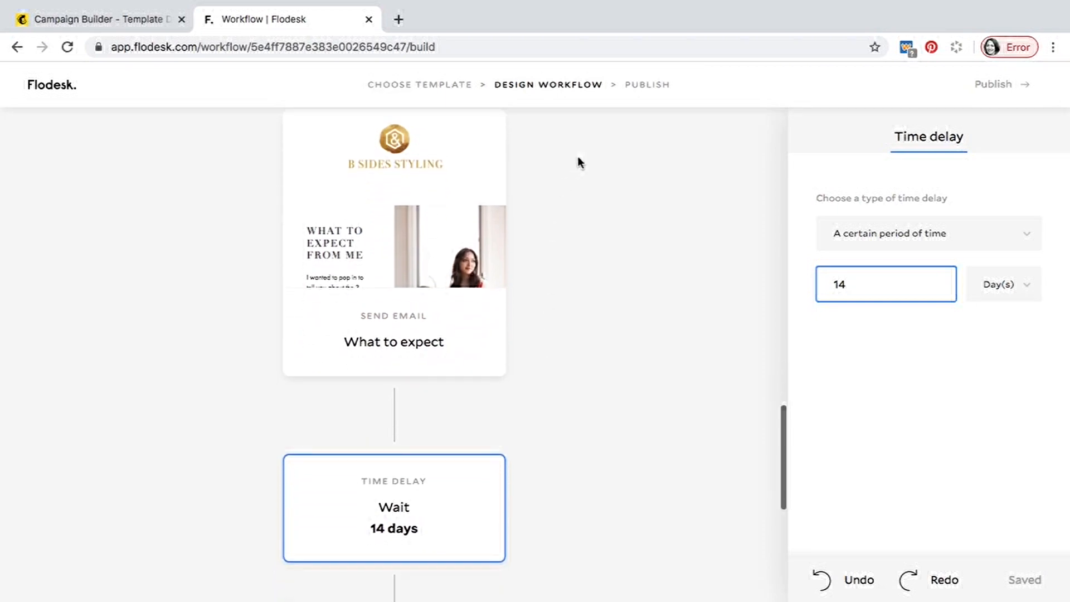
- Publish the changes to the Welcome Sequence workflow
click(651, 84)
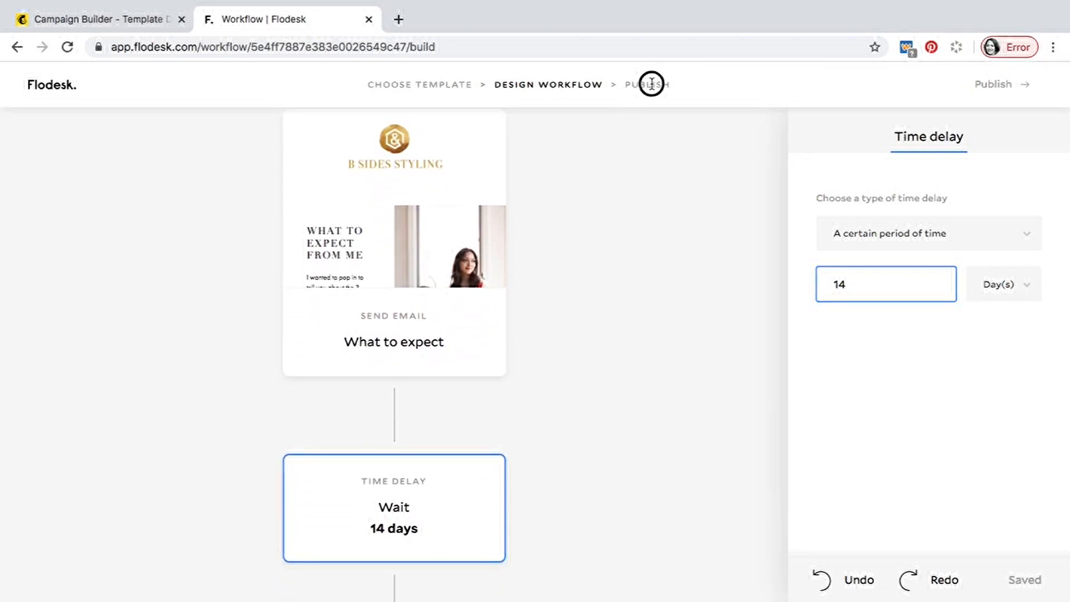
click(1003, 88)
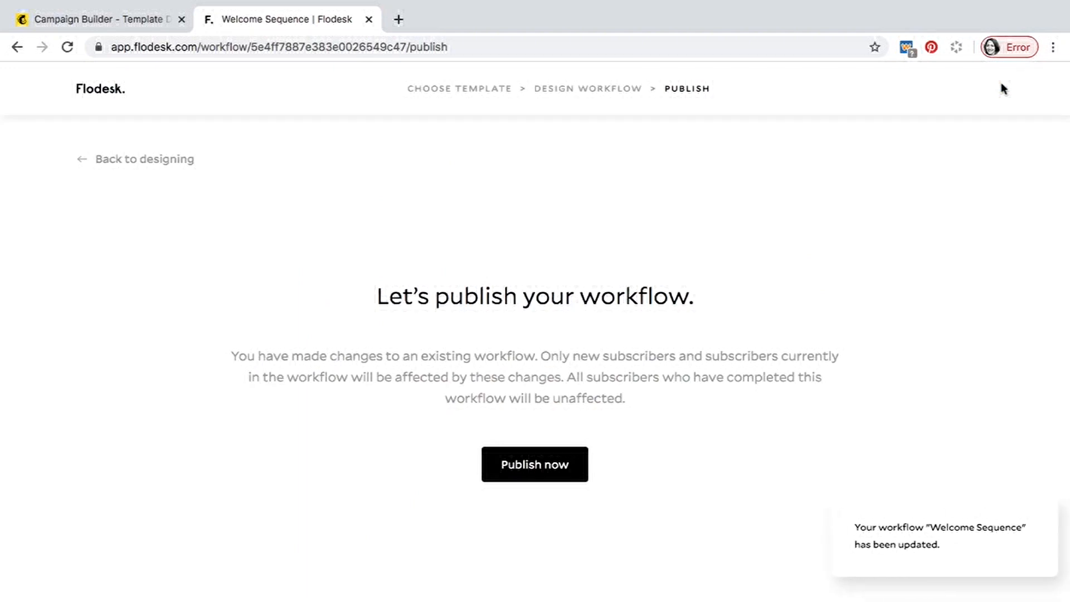
click(553, 465)
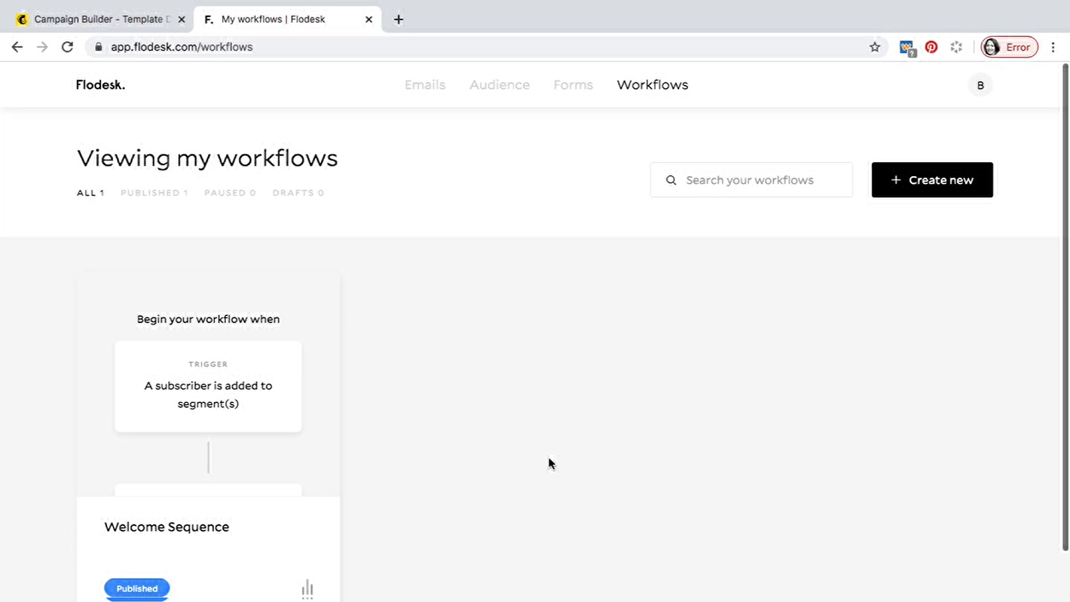
- Go to the emails page and open the draft "Share your news" email in the email editor
click(437, 90)
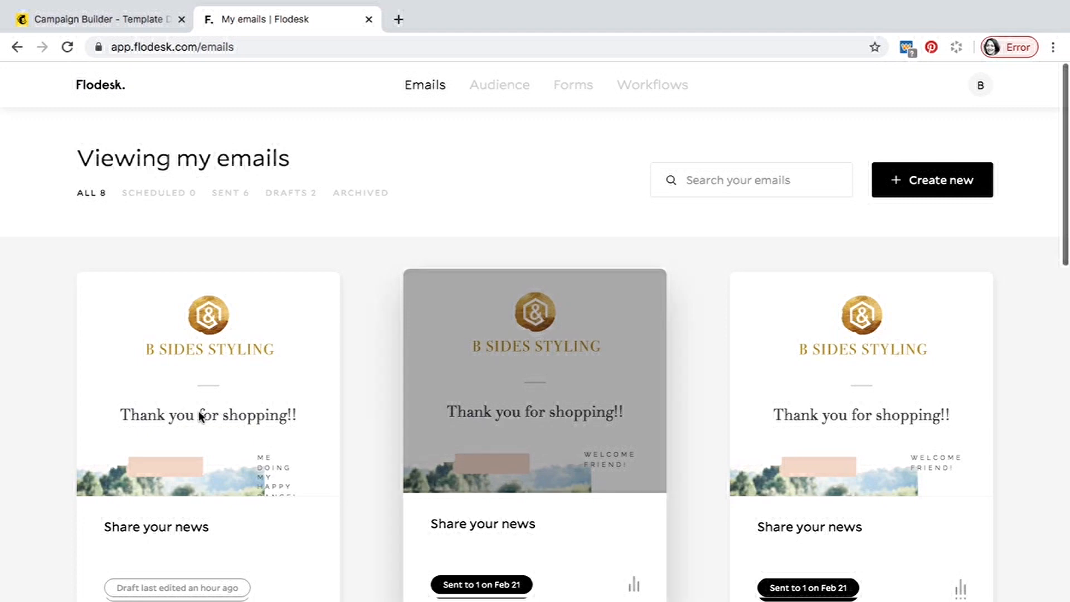
click(212, 383)
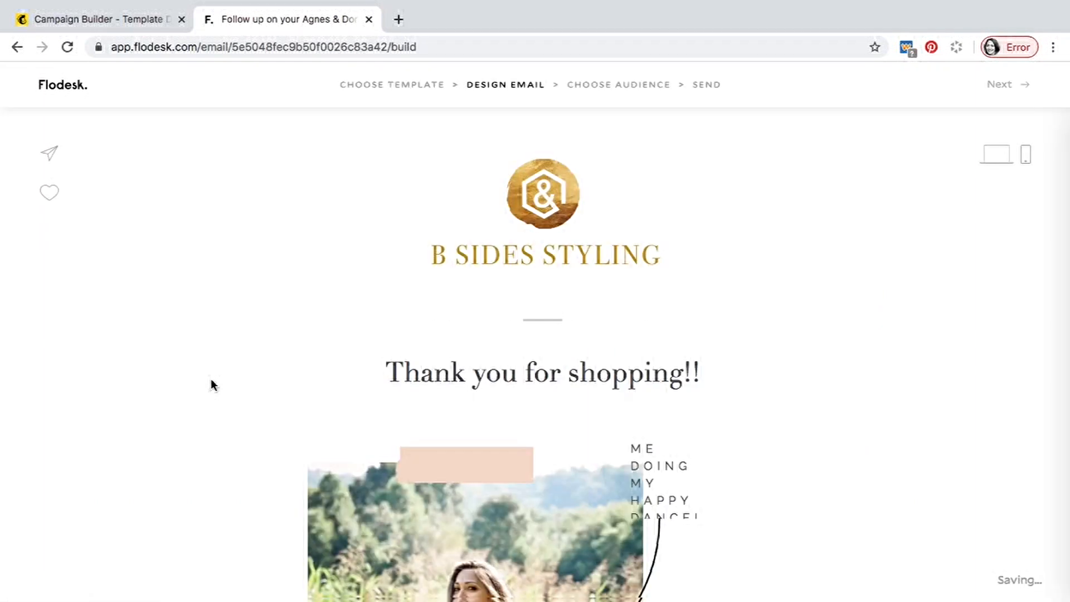
- Reduce the font size of the "Me doing my happy dance!" caption beside the top photo to 14
scroll(505, 426, down, 2)
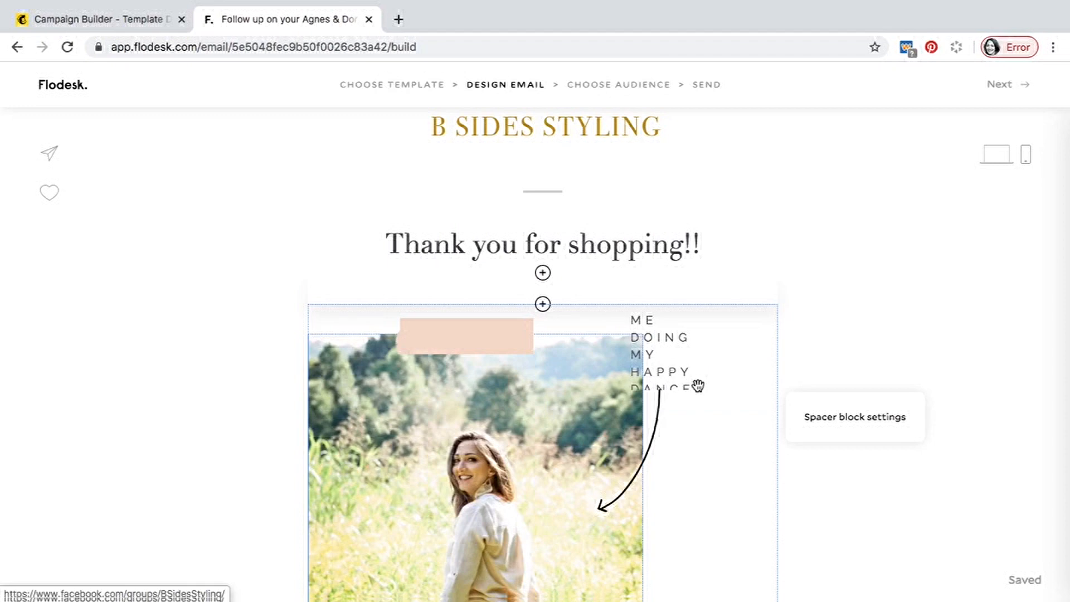
scroll(676, 375, down, 2)
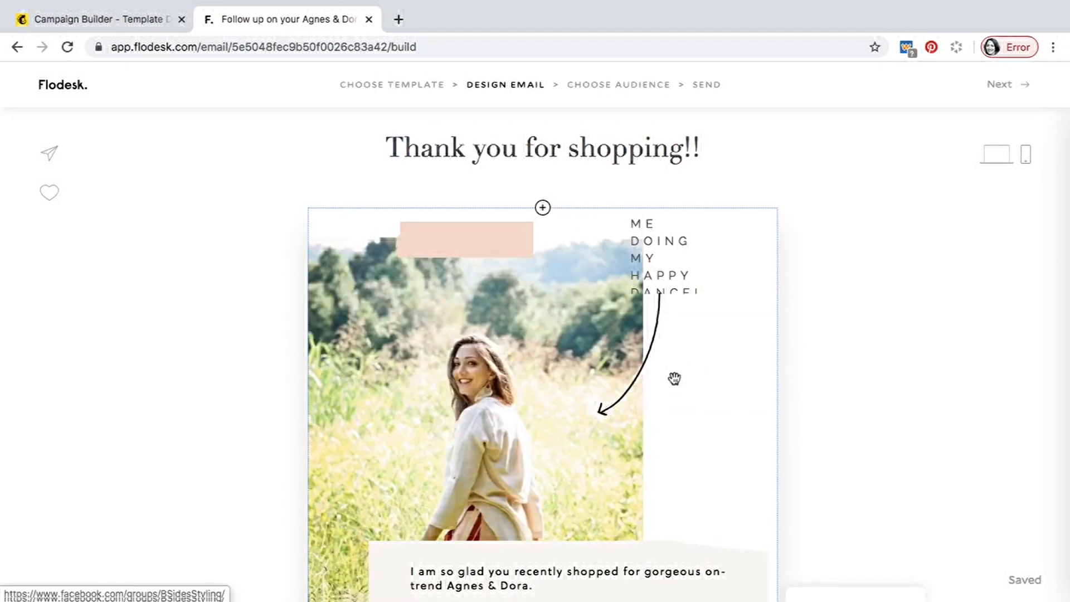
click(669, 276)
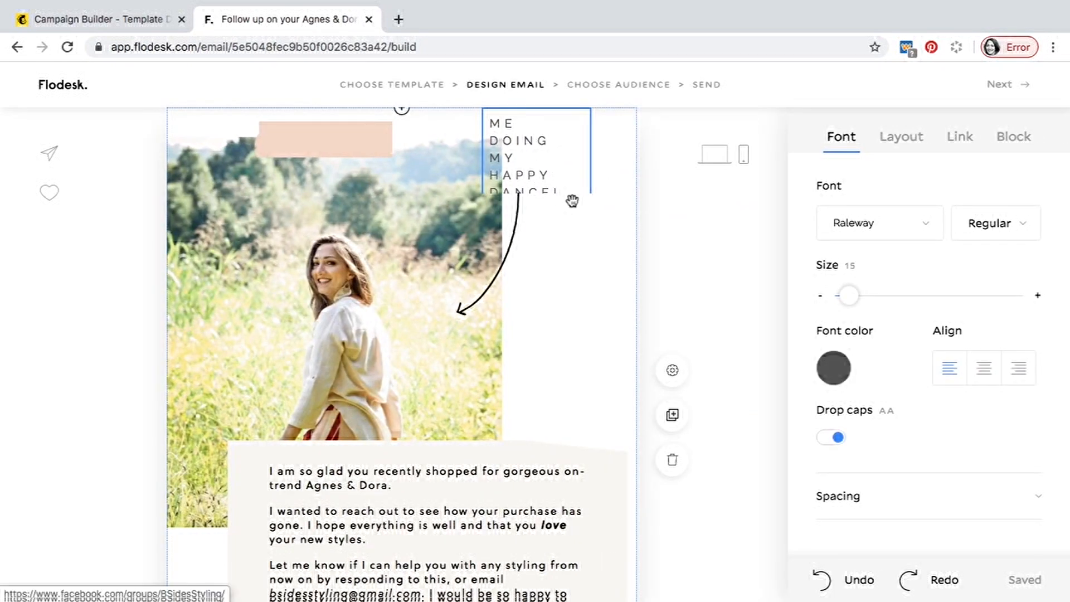
click(821, 296)
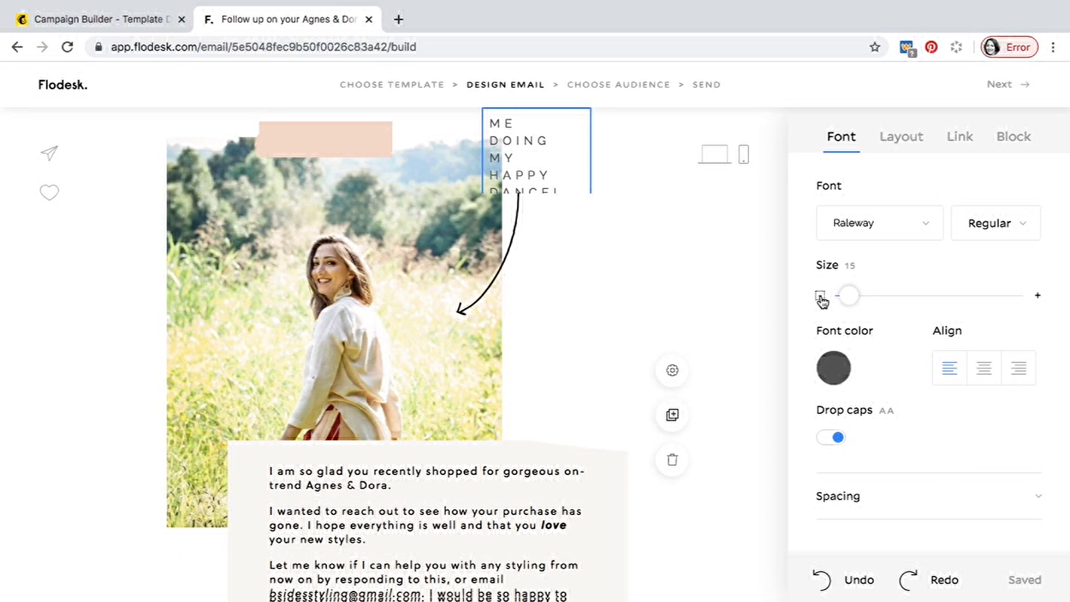
click(820, 296)
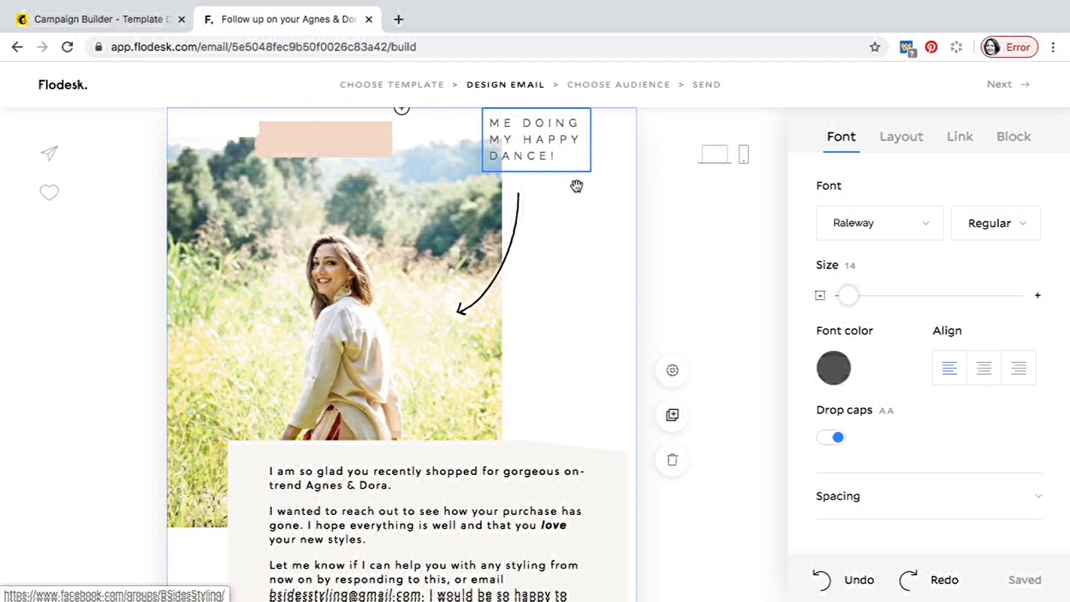
- Select the word "JOIN" in the "Click here to join" link and open its text color palette
scroll(577, 187, down, 5)
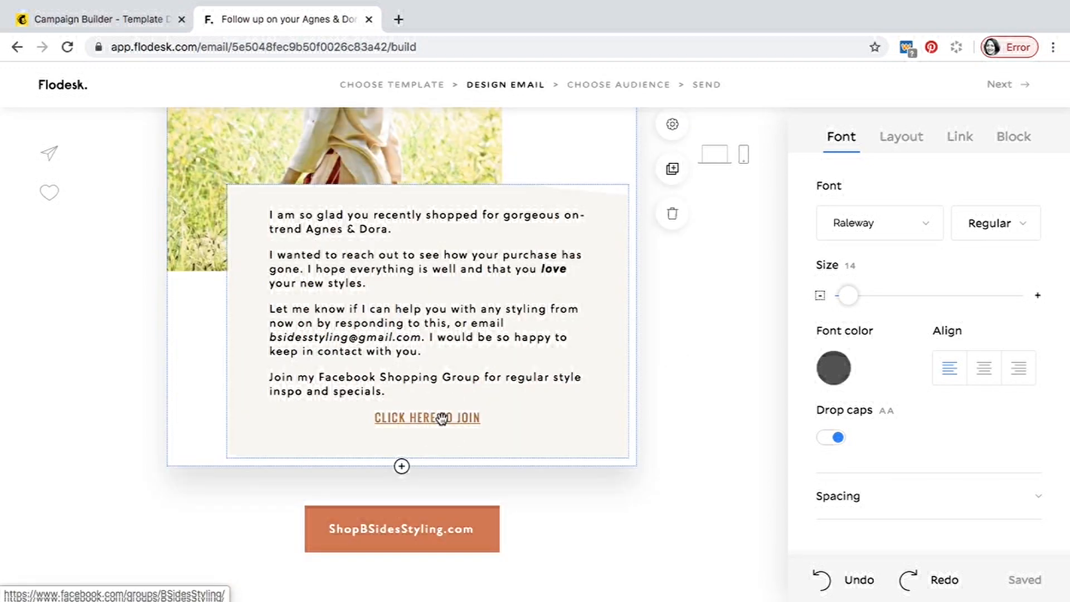
click(470, 418)
scroll(462, 424, up, 3)
double_click(463, 553)
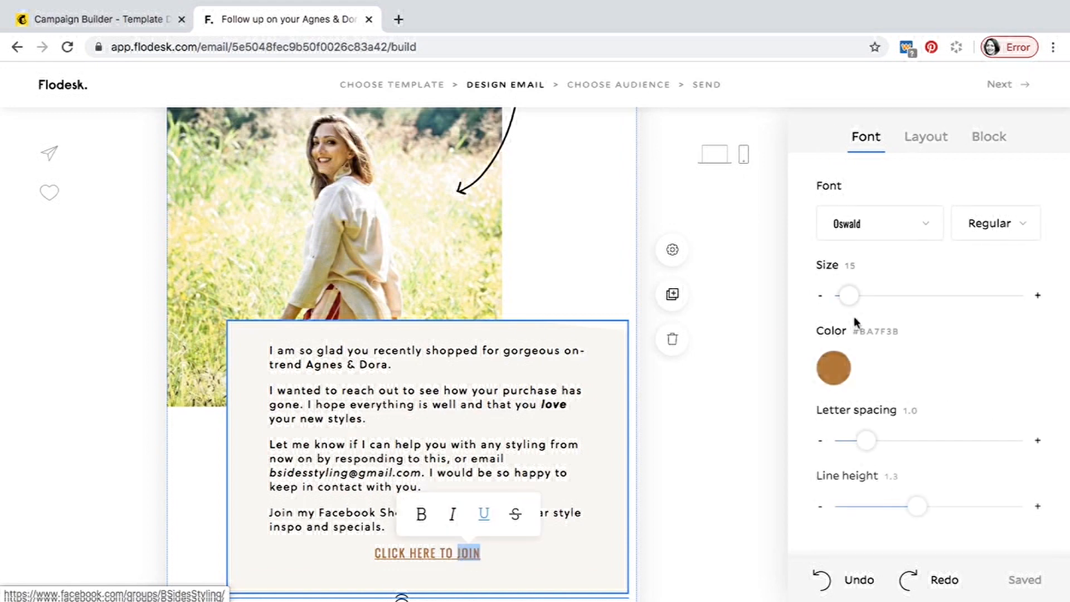
click(833, 373)
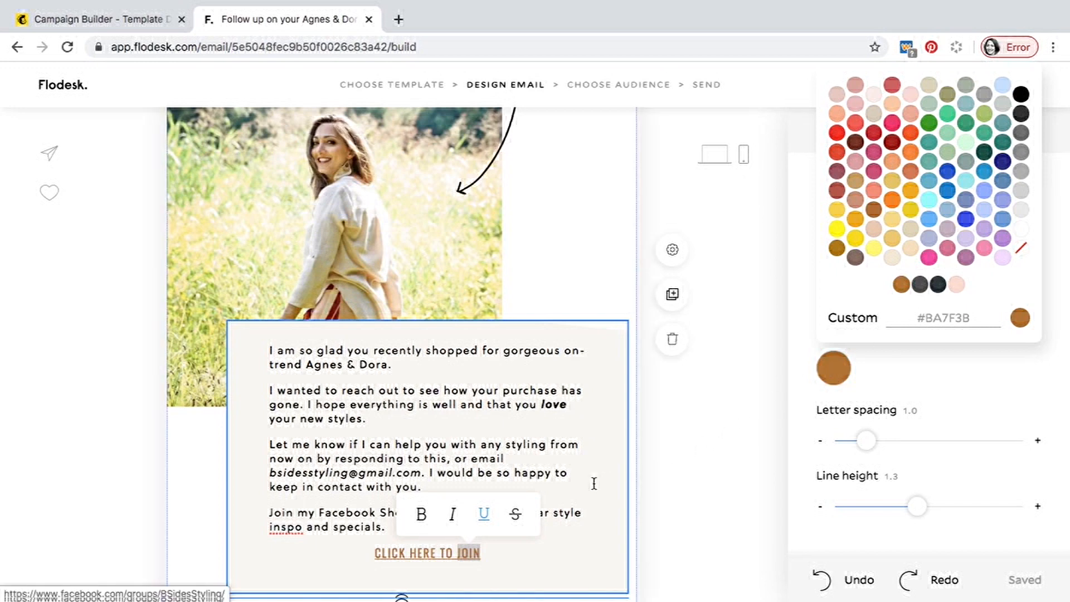
- Review the email's sections from the shop button through the styling, sale and giveaway blocks to the Business Life block
scroll(594, 484, down, 4)
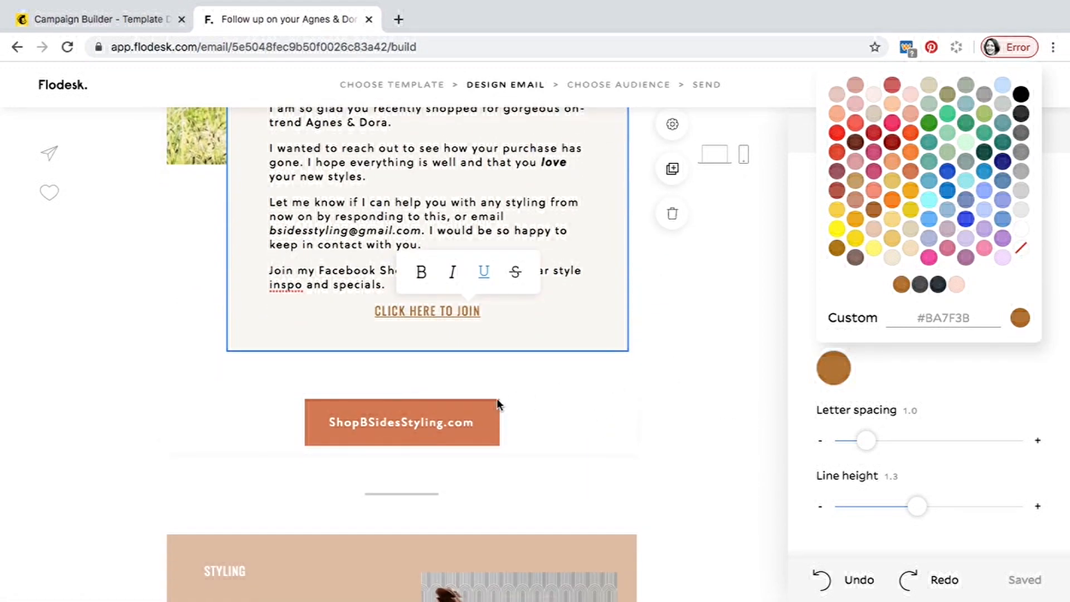
click(414, 421)
scroll(415, 421, down, 7)
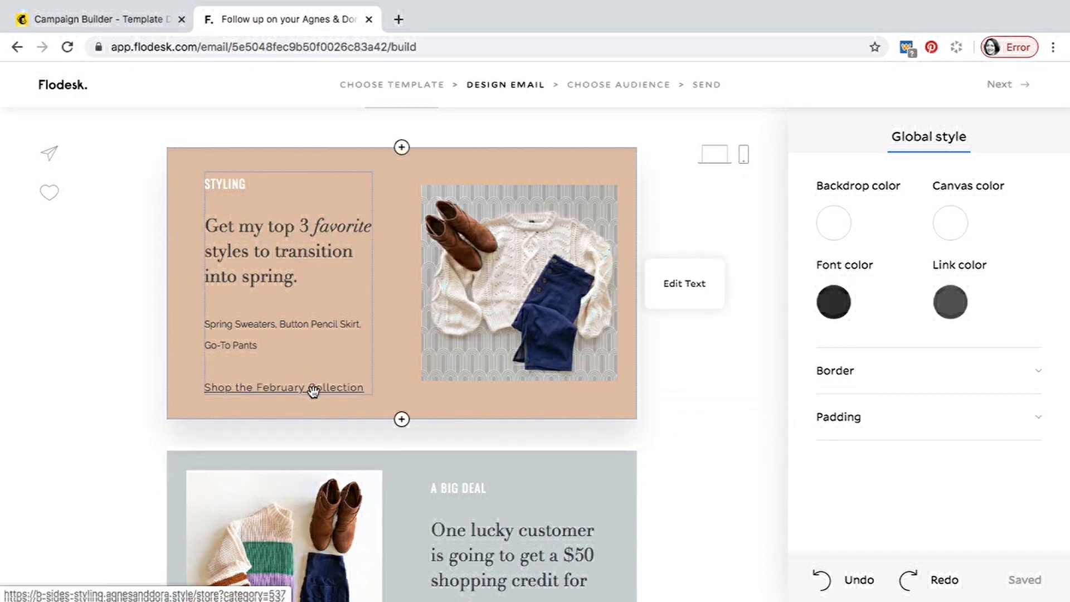
scroll(394, 362, down, 3)
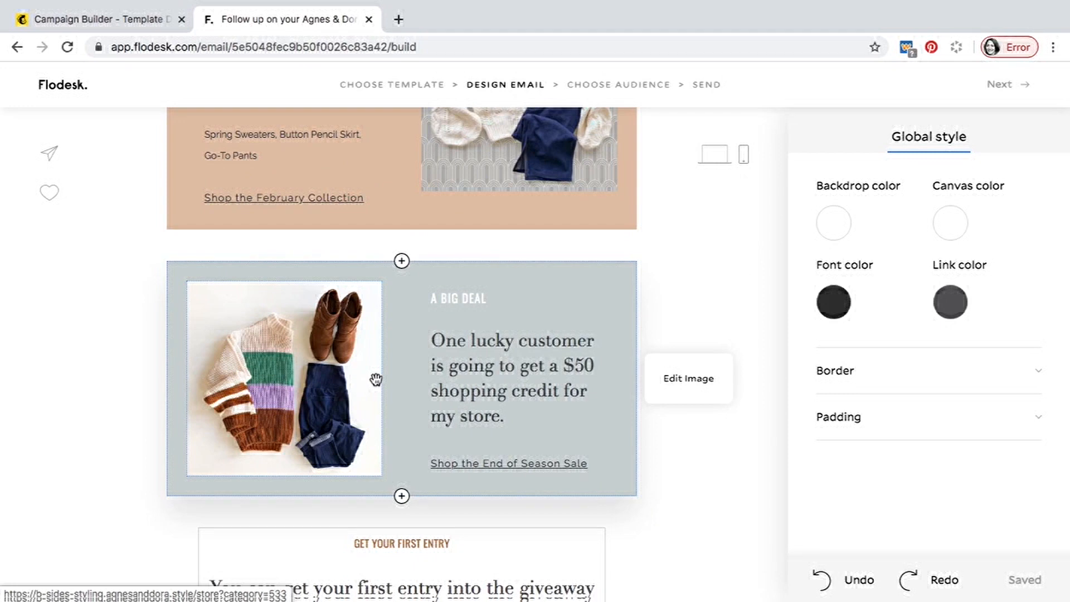
scroll(376, 379, down, 6)
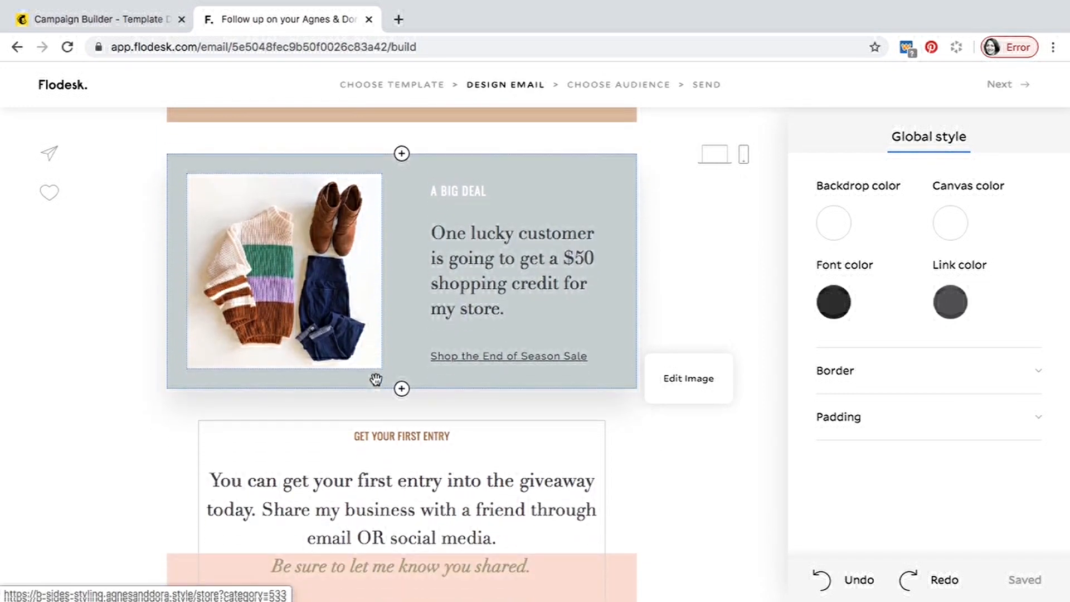
scroll(376, 380, down, 1)
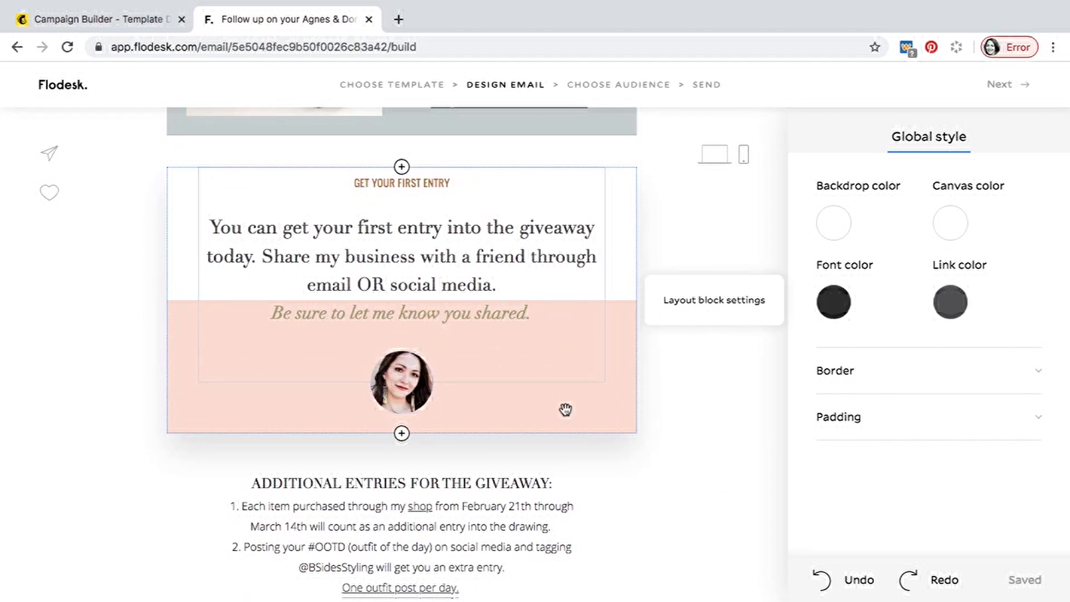
scroll(566, 410, down, 2)
double_click(484, 396)
scroll(531, 389, down, 5)
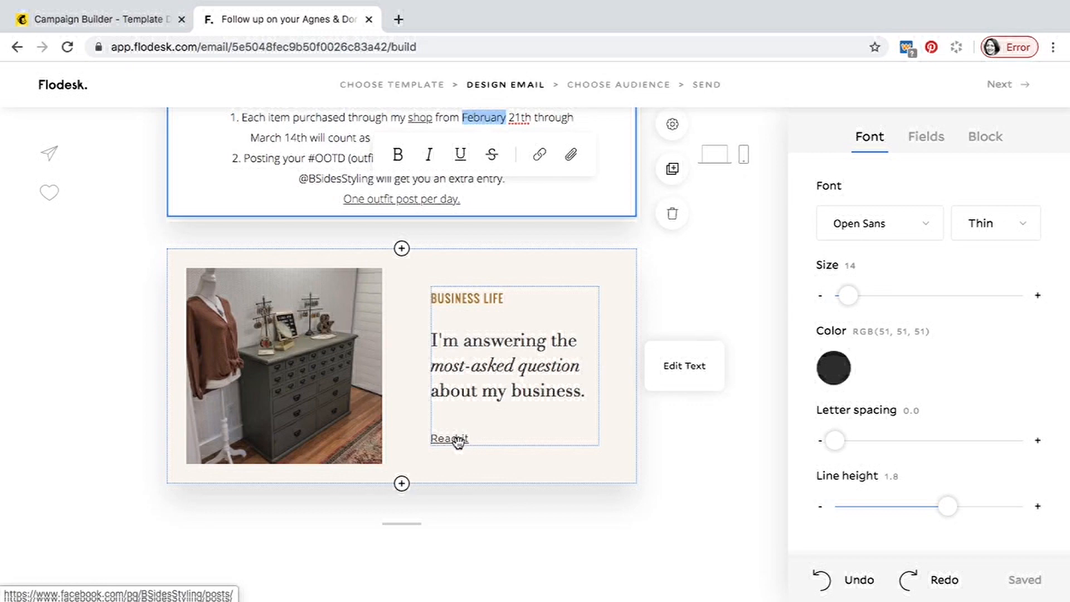
scroll(456, 442, down, 1)
- Review the rest of the email from the laptop photo through the signature, Instagram images and social icons to the address footer
scroll(453, 390, up, 10)
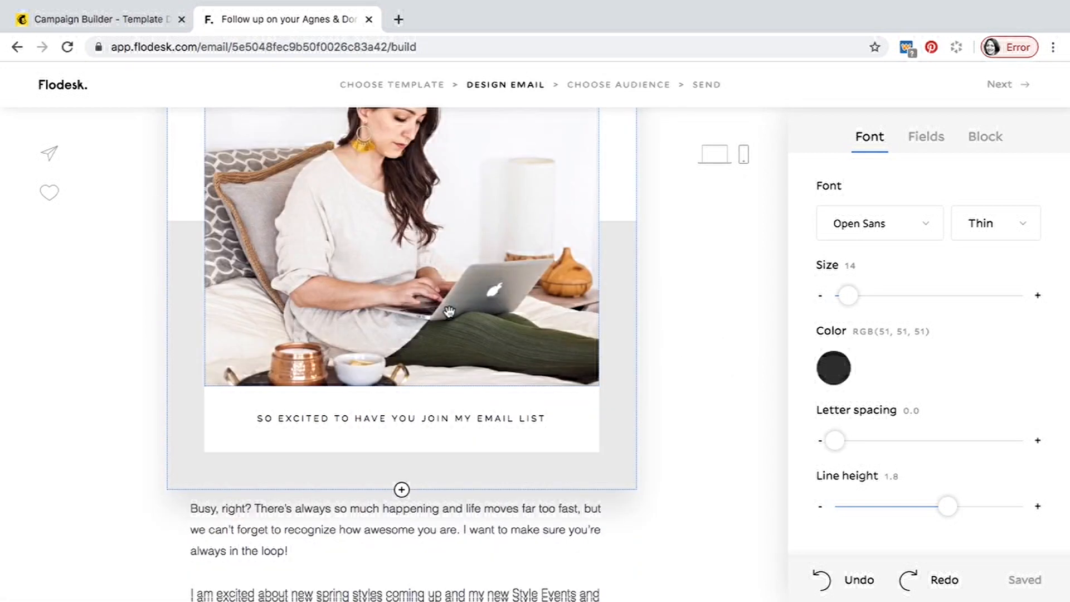
scroll(450, 312, down, 2)
scroll(449, 312, down, 3)
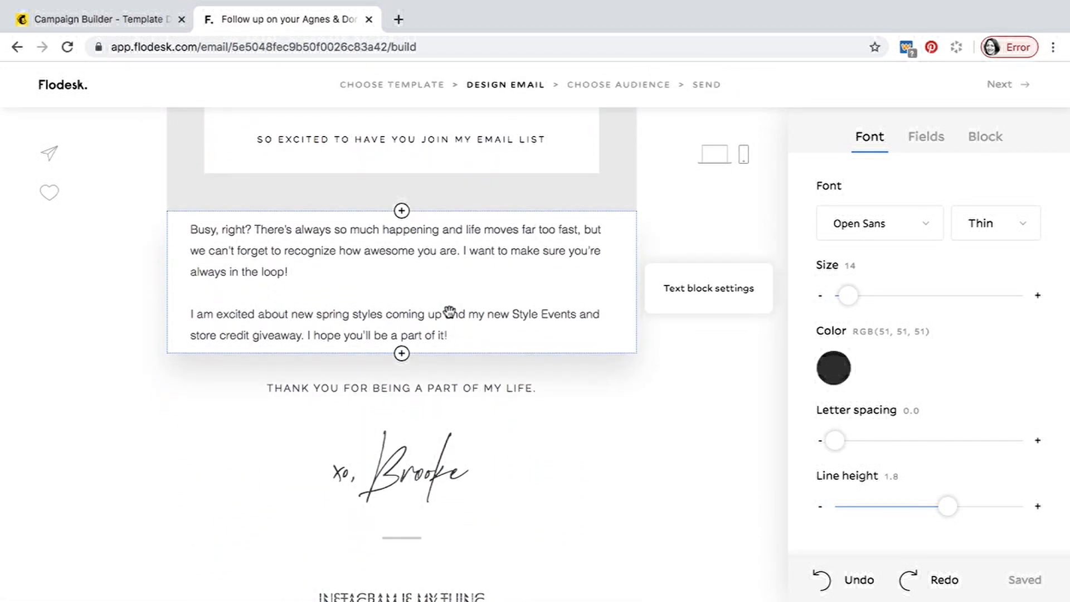
scroll(450, 311, down, 3)
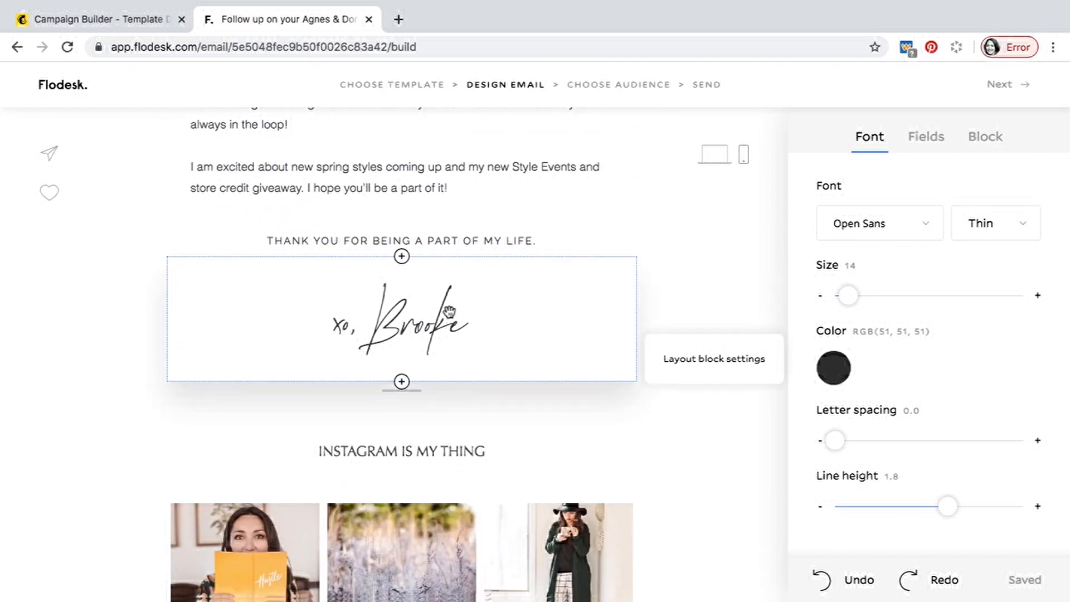
scroll(449, 311, down, 3)
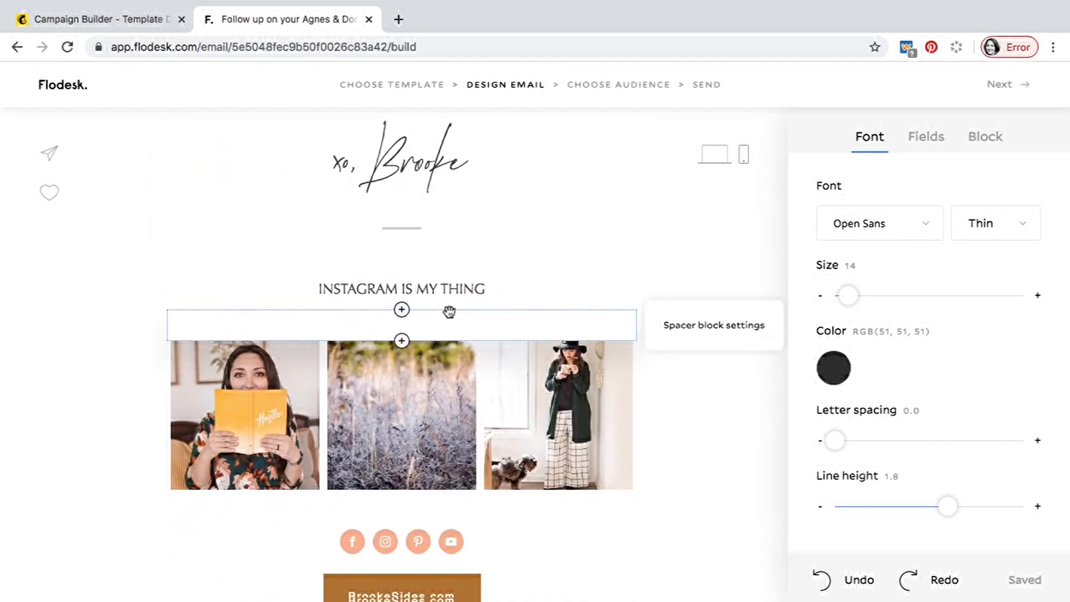
scroll(450, 312, down, 2)
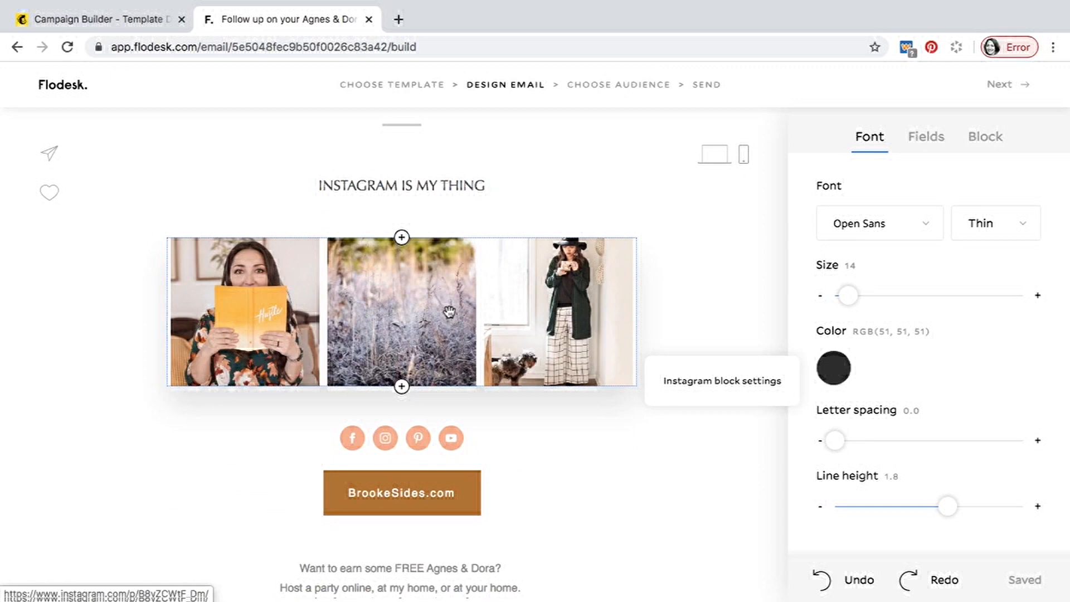
scroll(450, 311, down, 2)
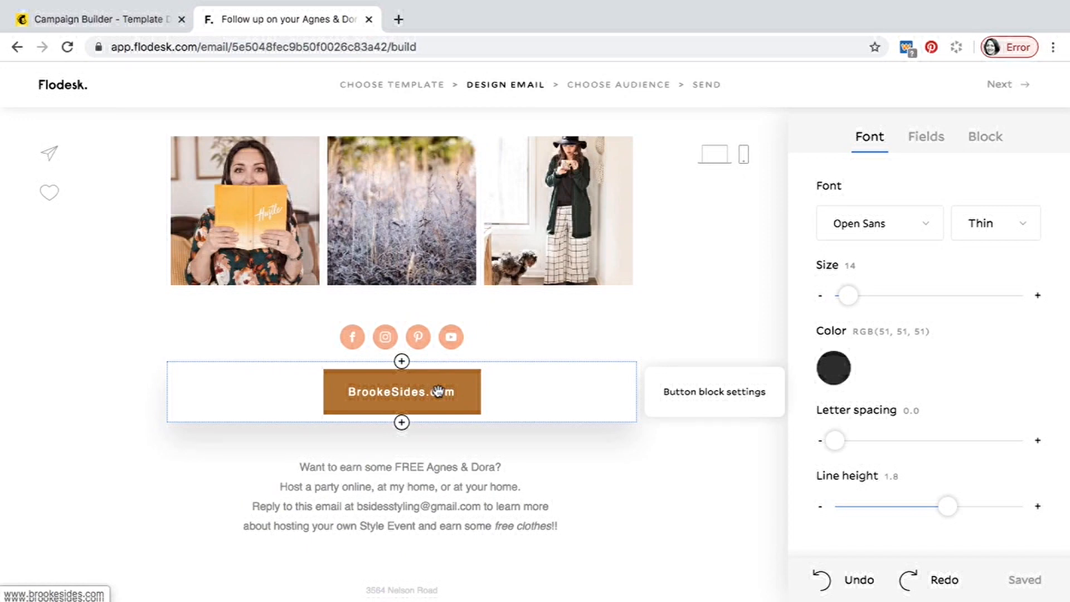
scroll(529, 491, down, 2)
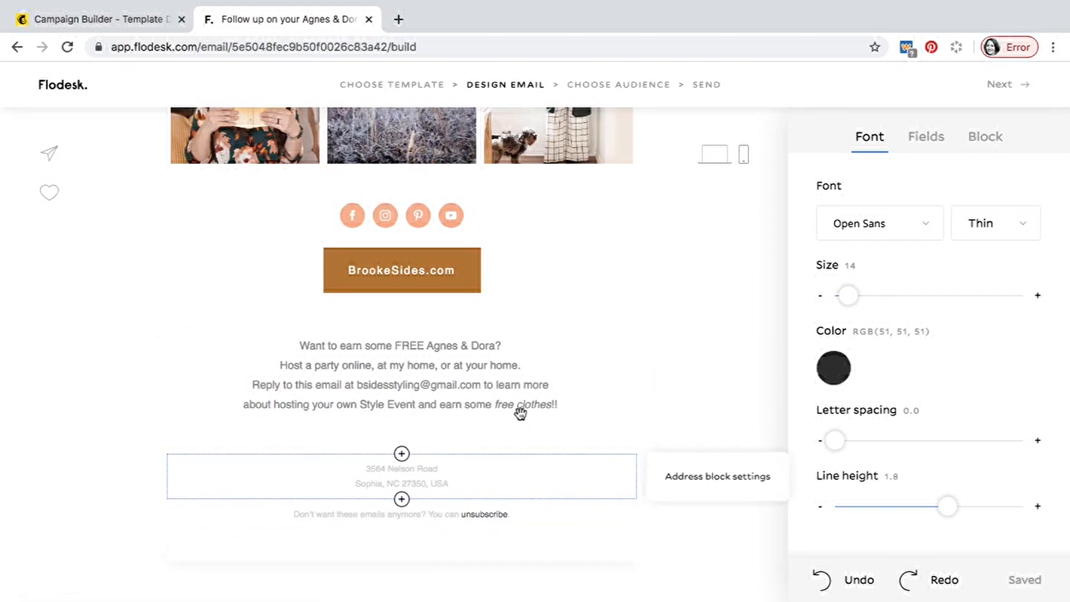
- Preview the email in the mobile view, look through its blocks down to the laptop photo, and return to editing
scroll(520, 412, up, 10)
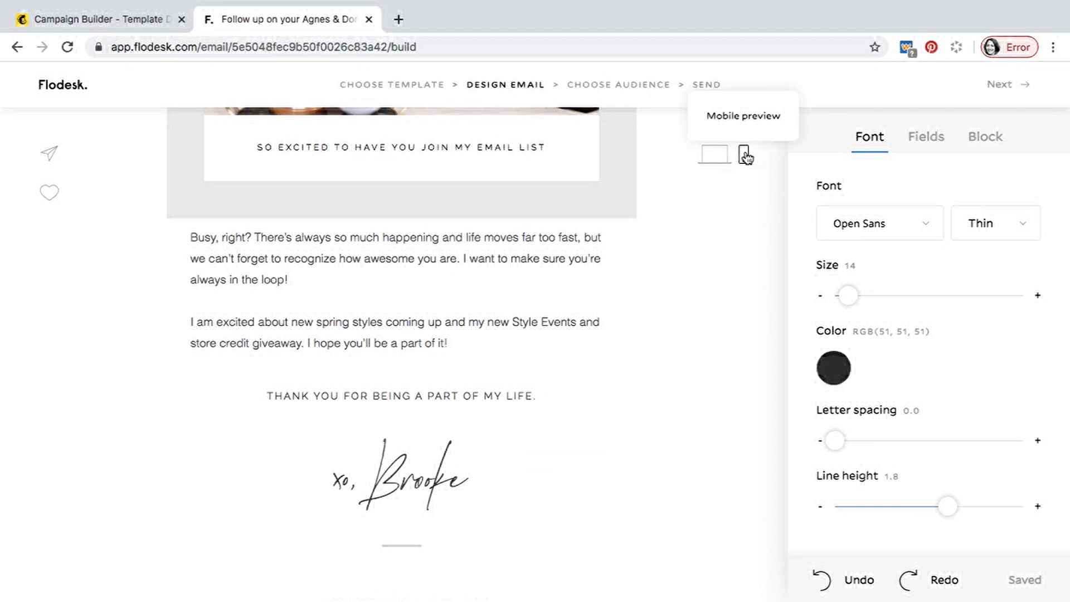
click(745, 155)
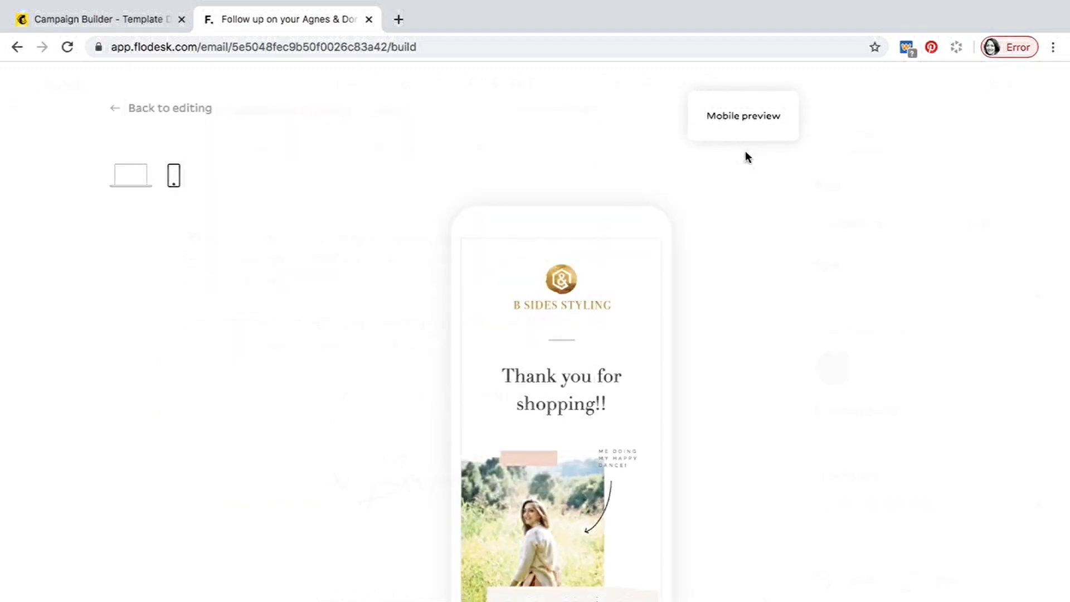
scroll(564, 319, down, 10)
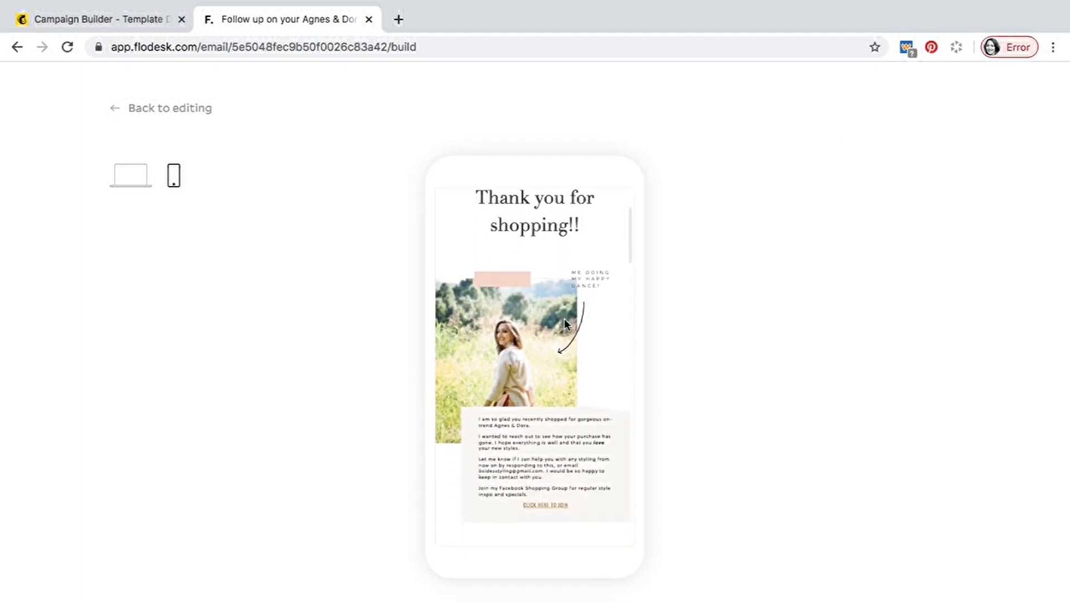
scroll(564, 319, down, 8)
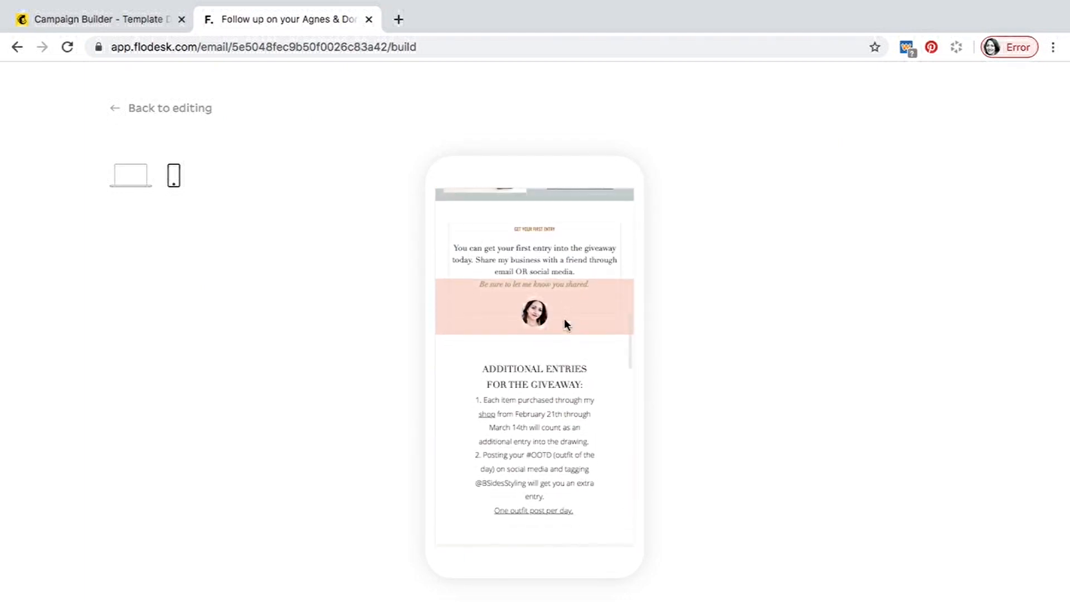
scroll(564, 321, down, 8)
scroll(566, 323, down, 5)
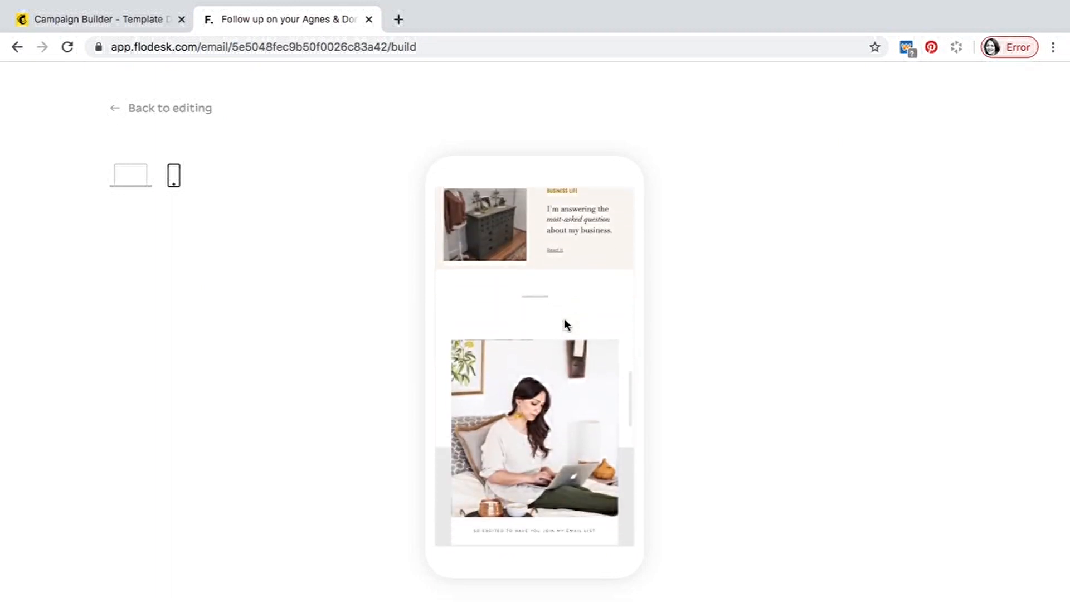
click(209, 114)
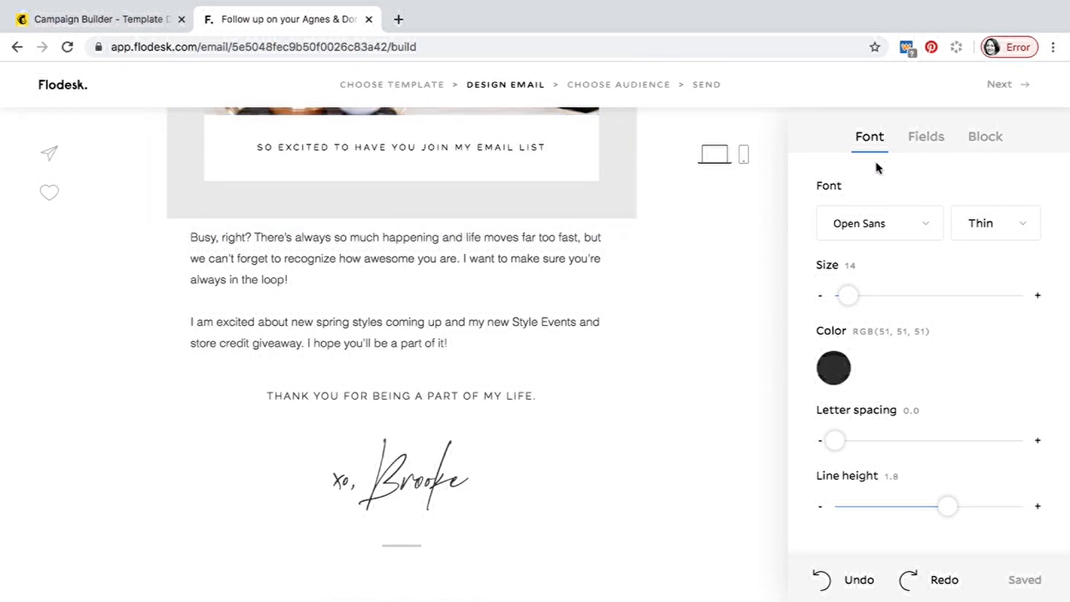
- Select the laptop photo layout block and open its web address link settings
scroll(601, 245, up, 5)
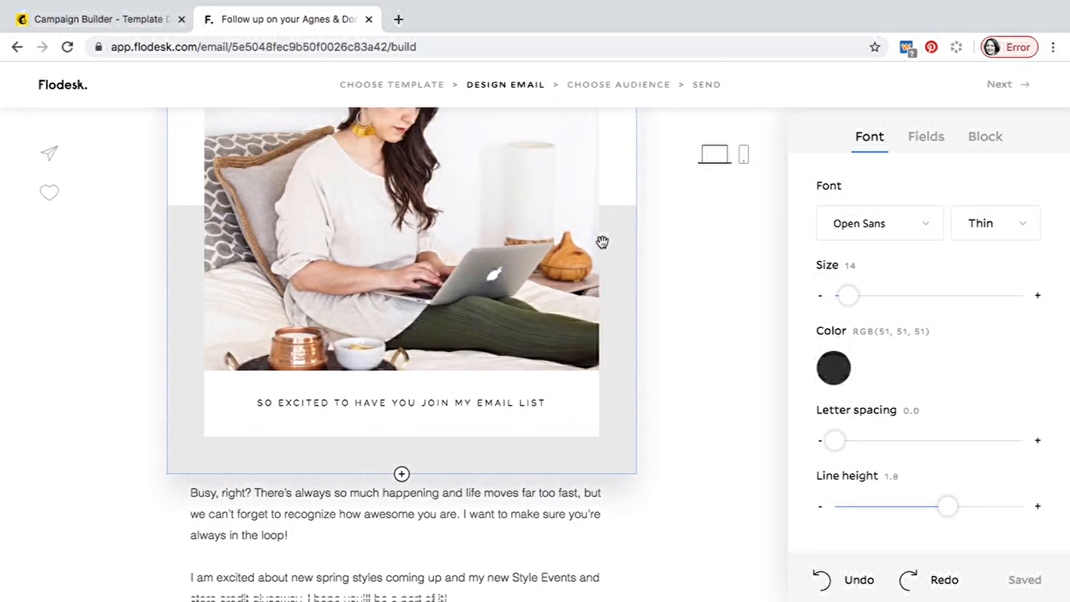
scroll(601, 247, up, 1)
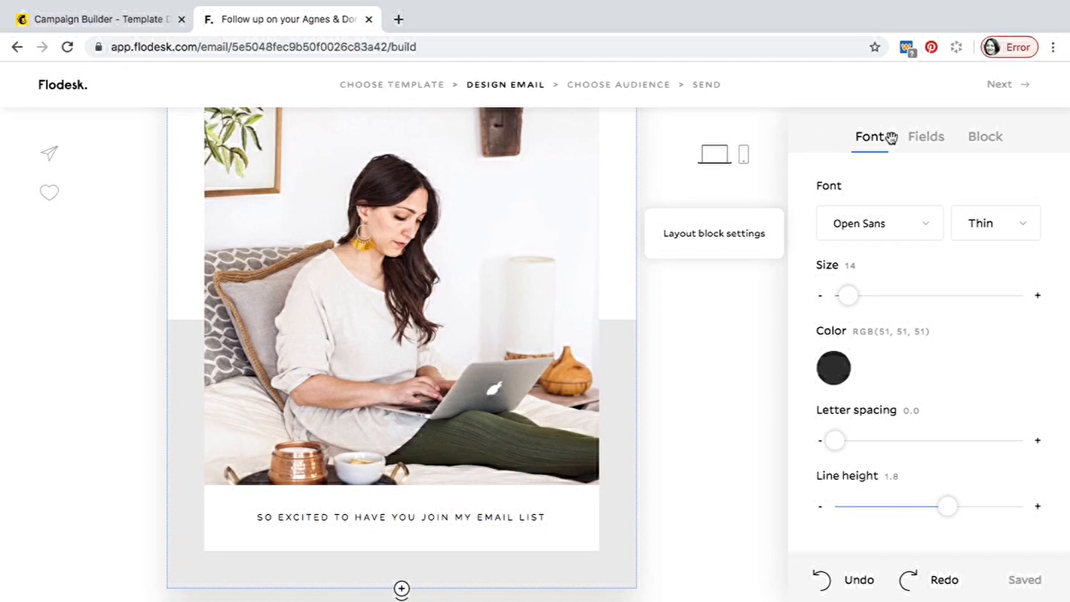
click(929, 144)
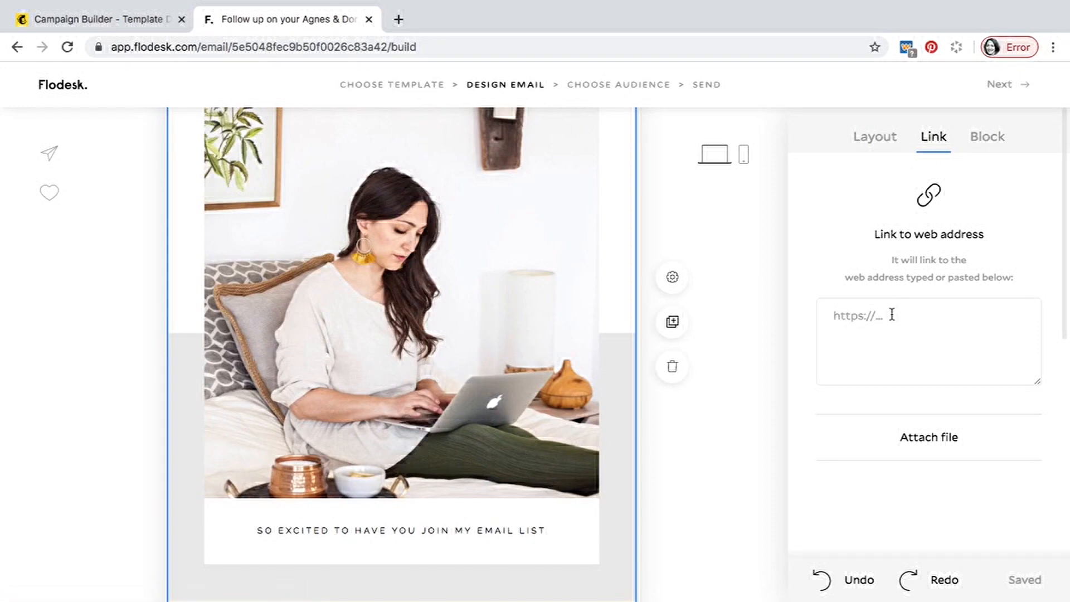
- Browse the available layout designs for the laptop photo block, from the welcome layouts to the testimonial and discount layouts
click(887, 144)
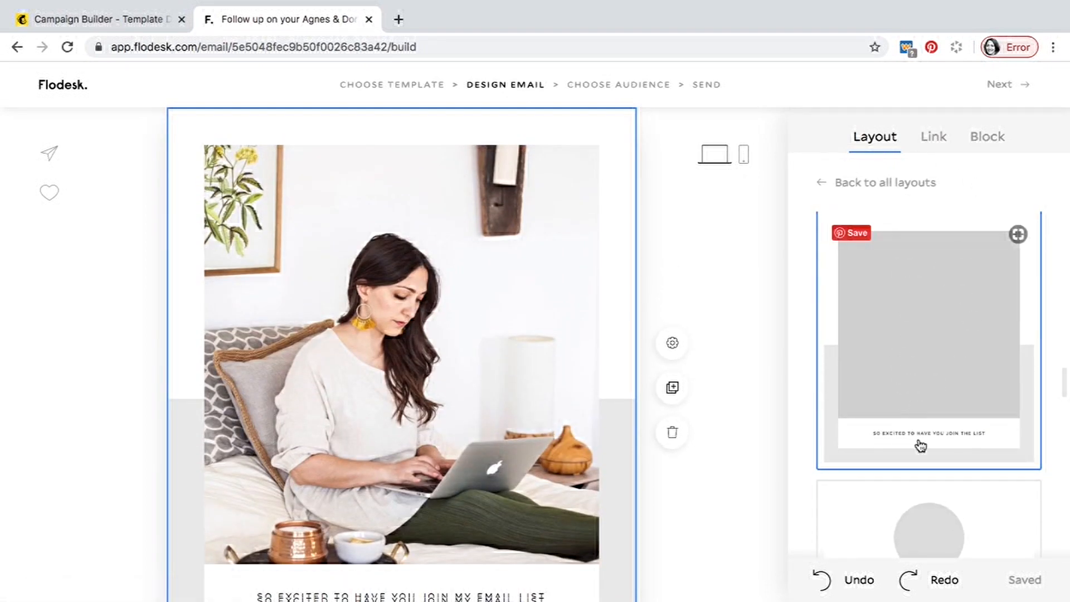
scroll(935, 383, up, 10)
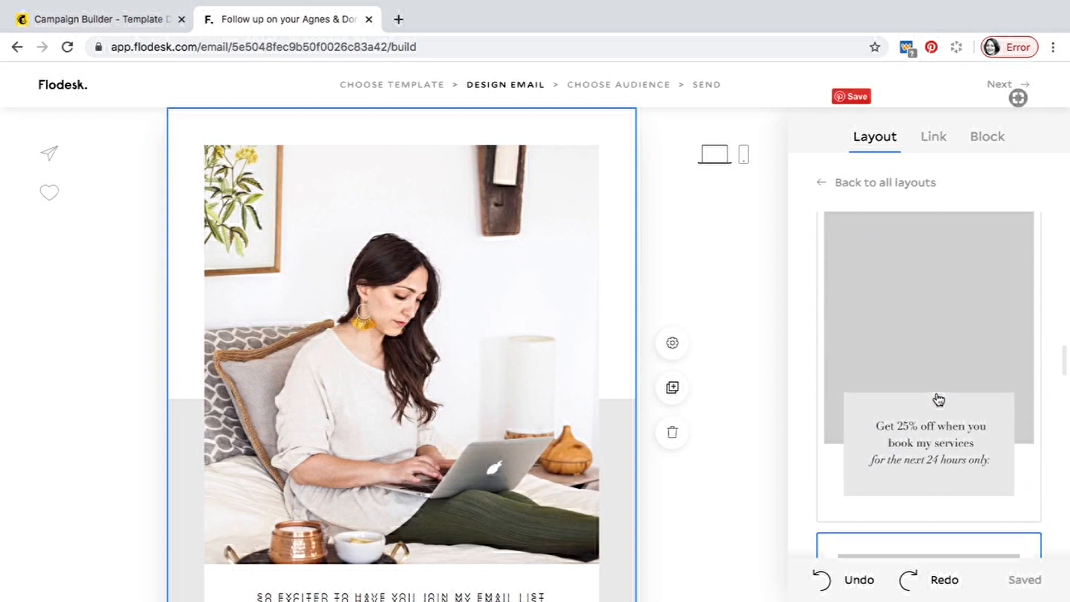
scroll(938, 399, up, 8)
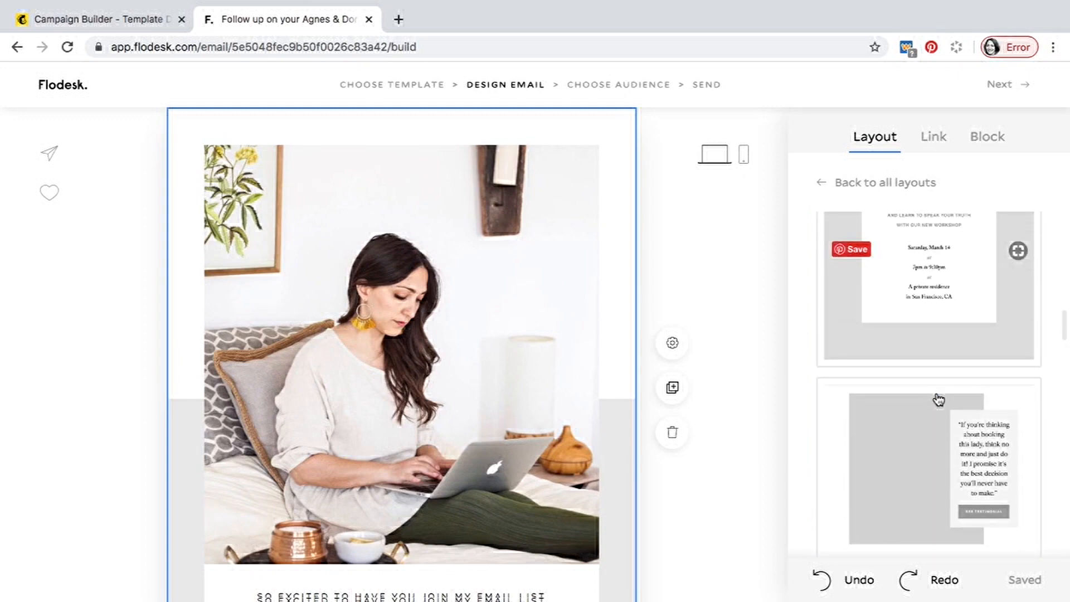
scroll(939, 397, up, 8)
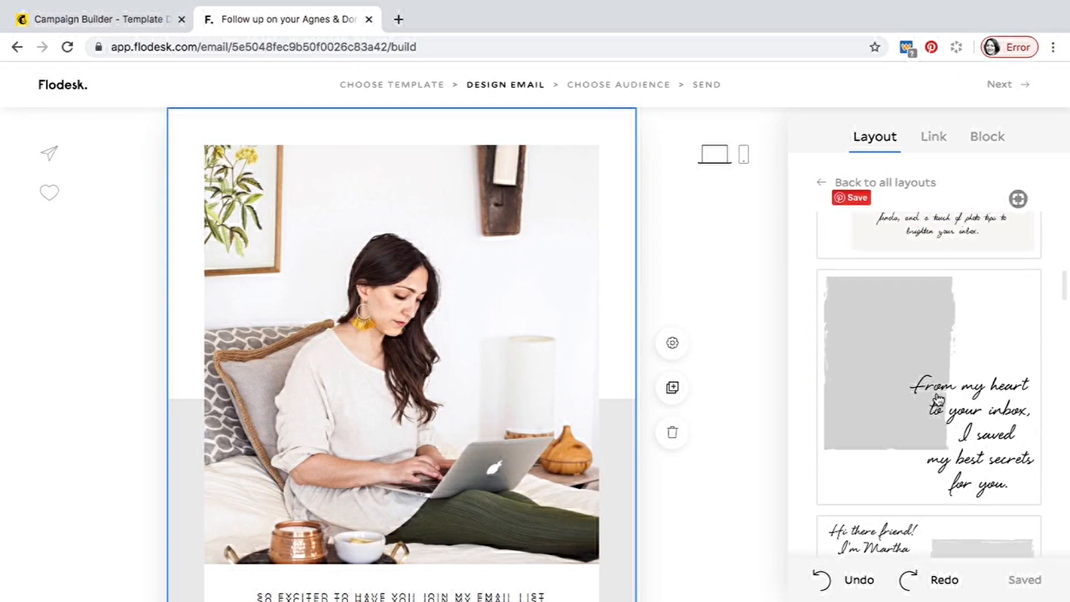
scroll(938, 398, up, 8)
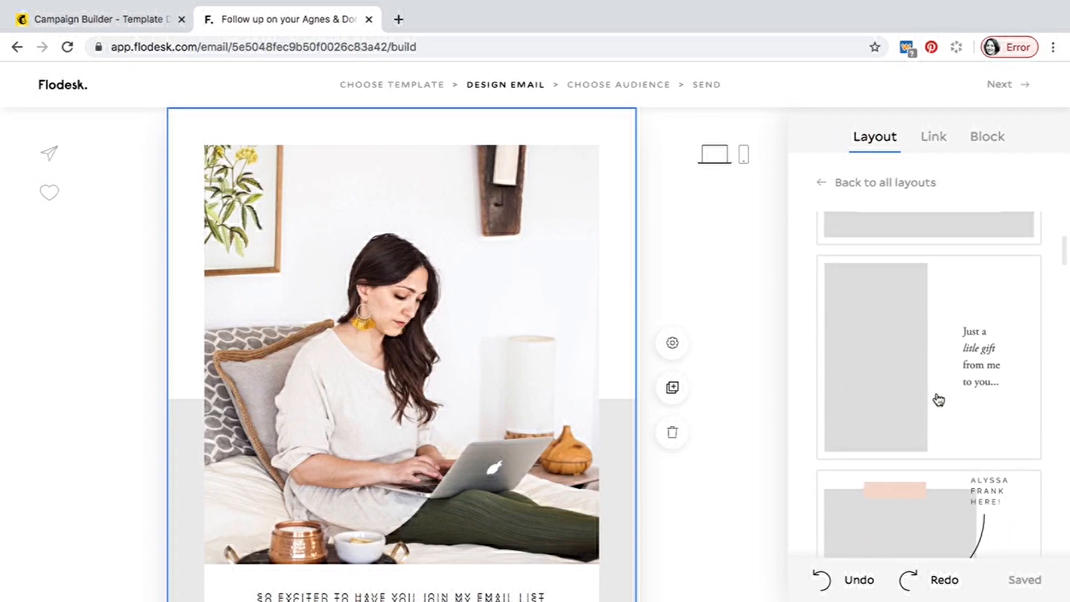
scroll(939, 399, down, 1)
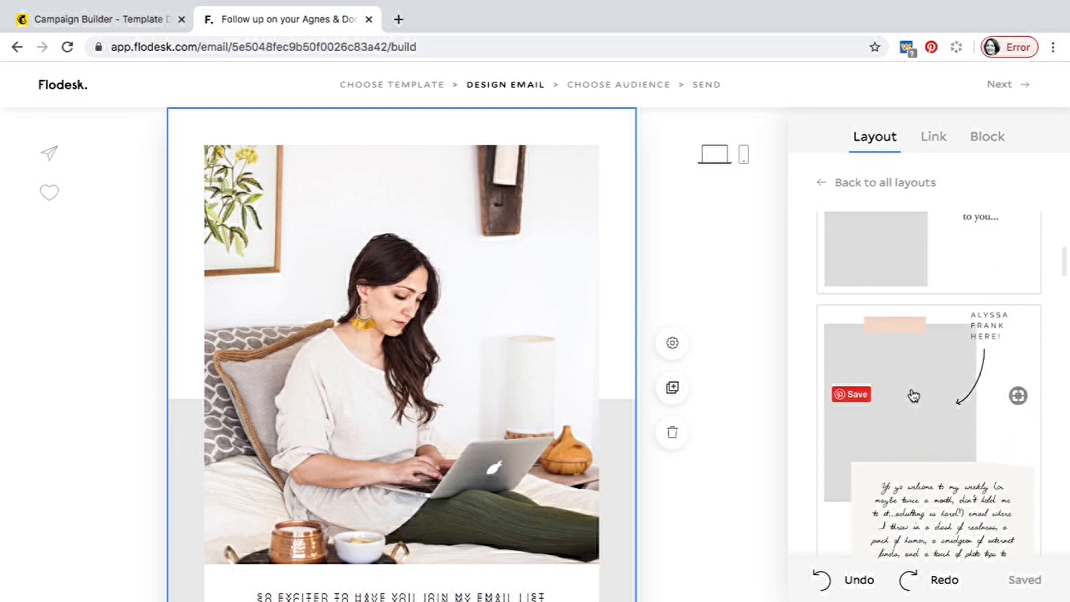
scroll(914, 395, up, 10)
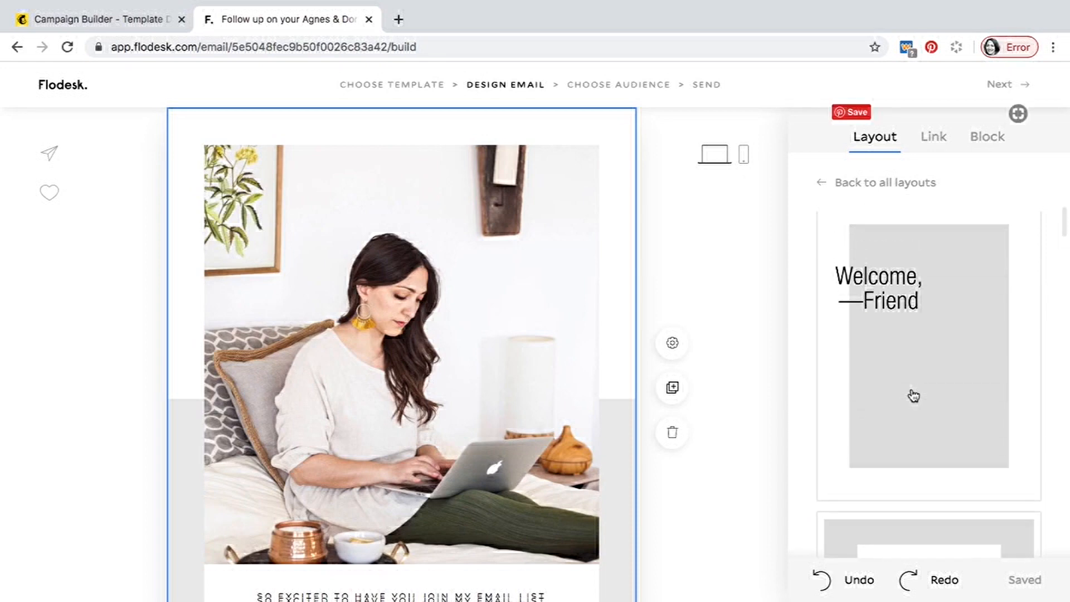
scroll(914, 396, up, 15)
scroll(914, 396, up, 2)
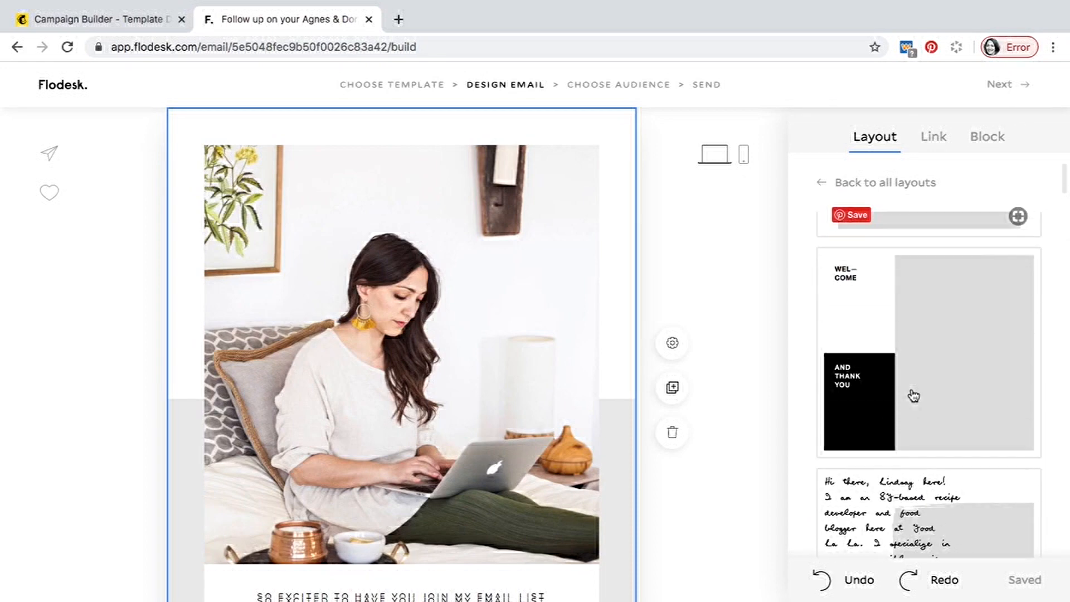
scroll(914, 395, down, 20)
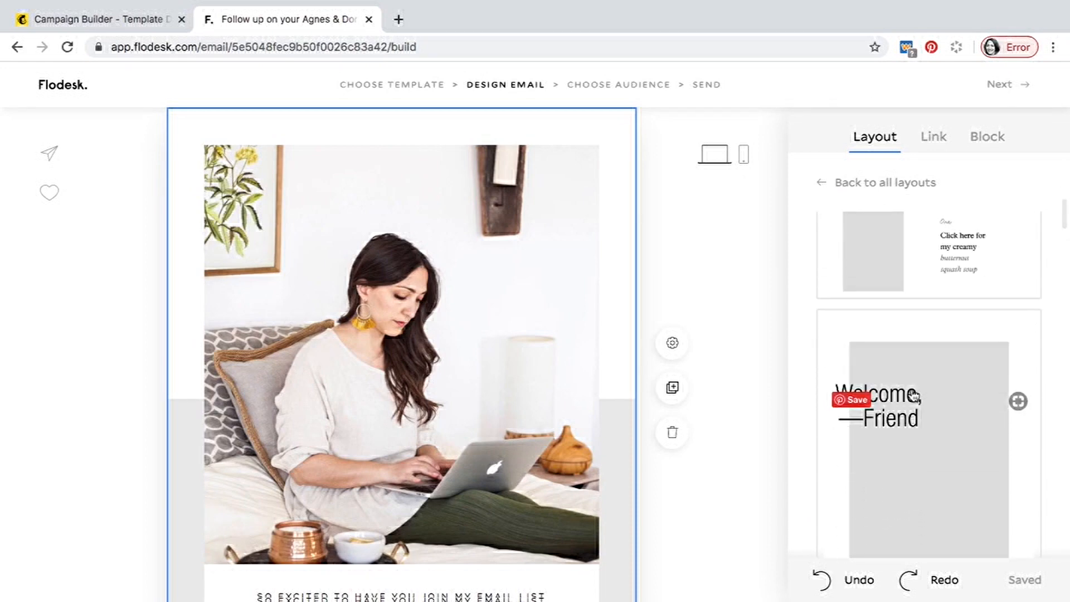
scroll(914, 396, down, 15)
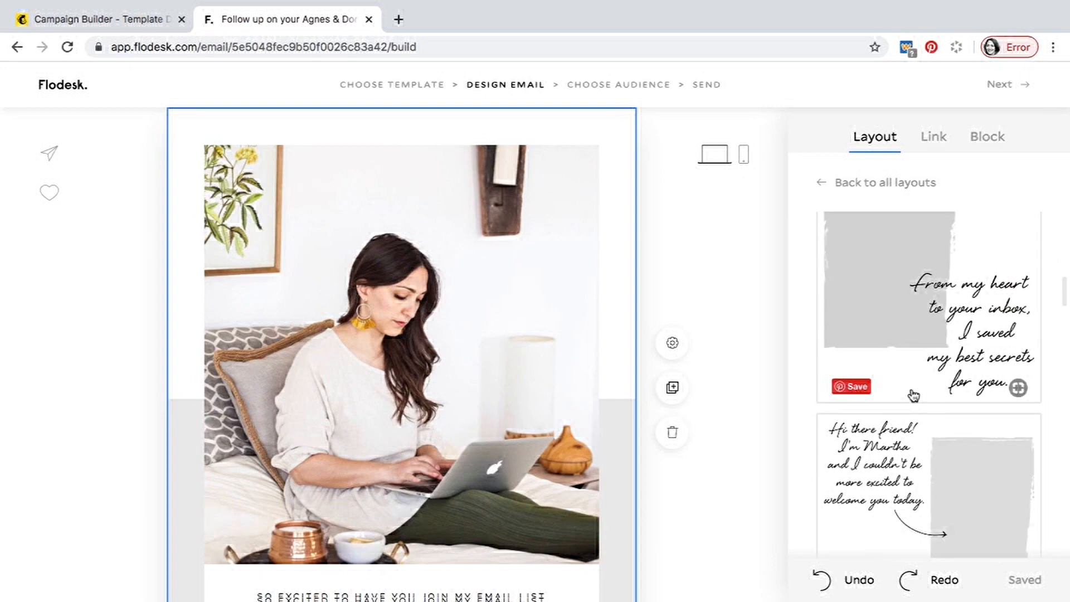
scroll(915, 396, down, 15)
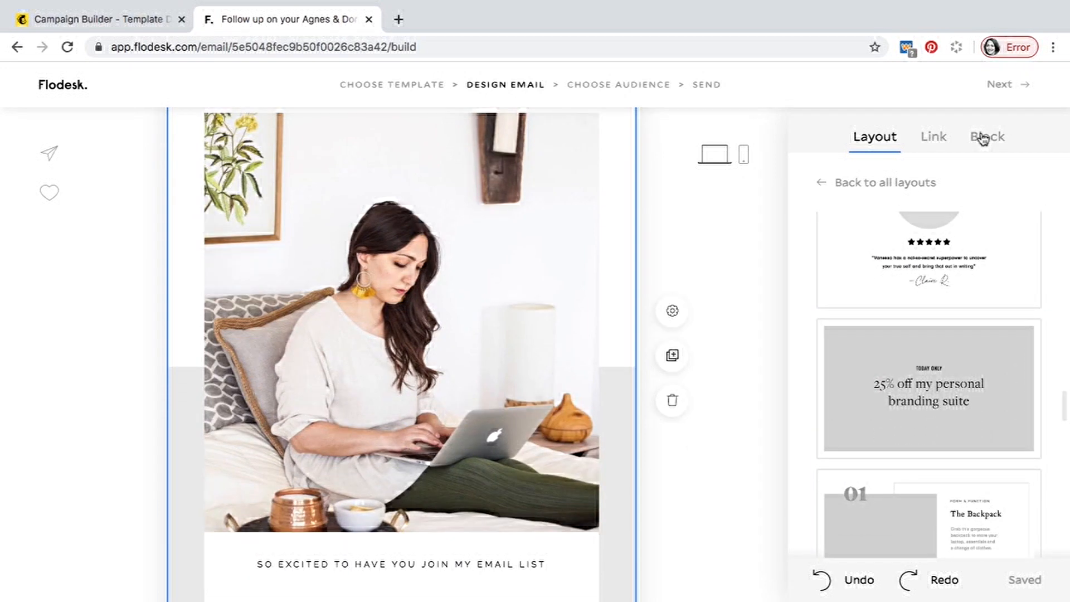
- Set the laptop photo block's Background 2 to the light pink #FDE0D6 after trying the dark #303F46
click(988, 140)
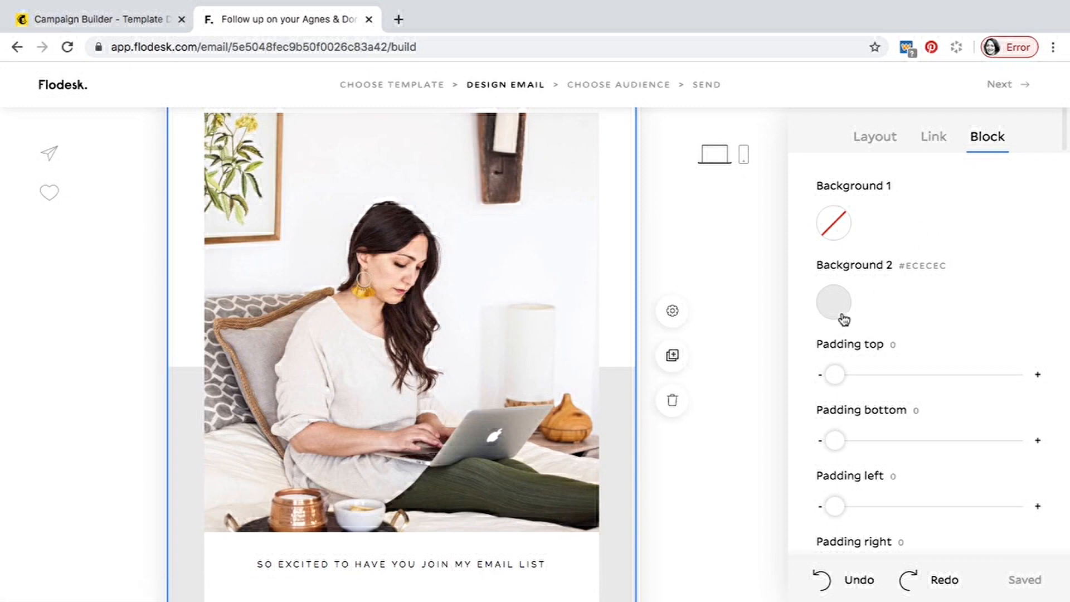
scroll(602, 287, down, 2)
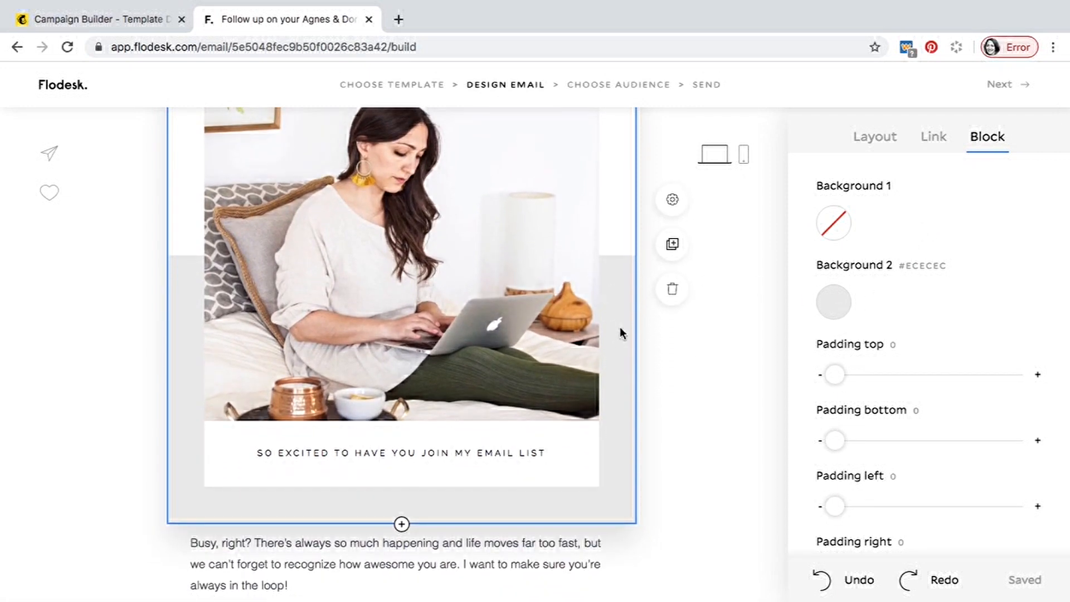
click(836, 303)
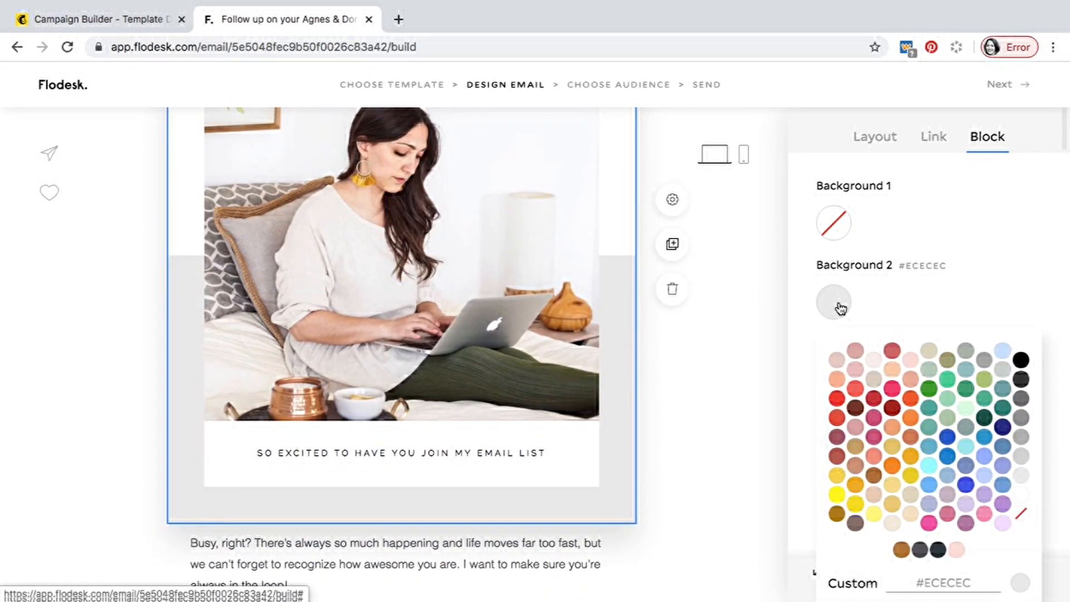
click(939, 551)
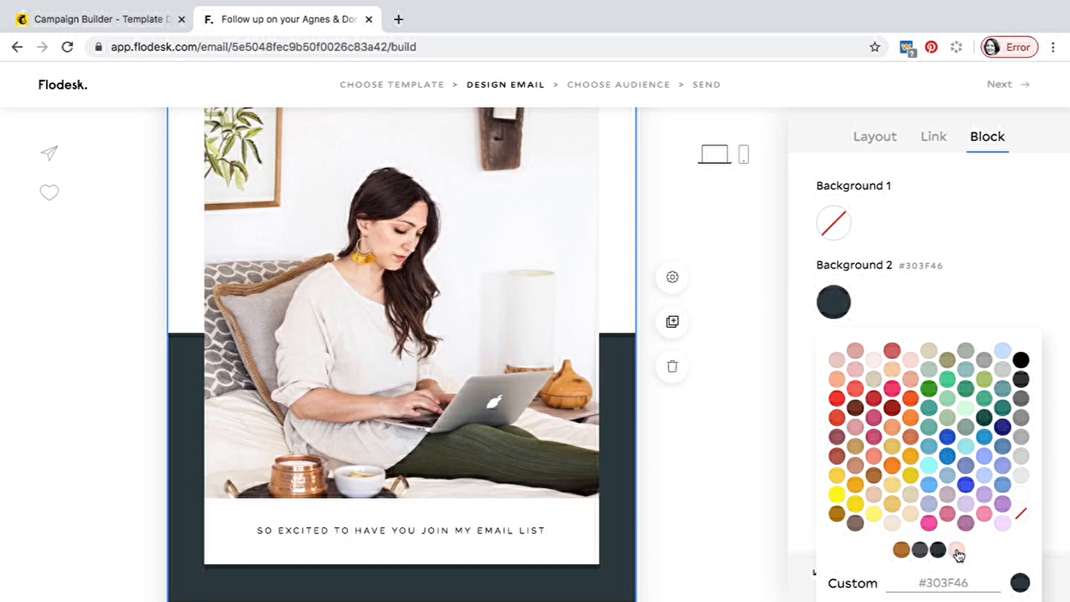
click(957, 551)
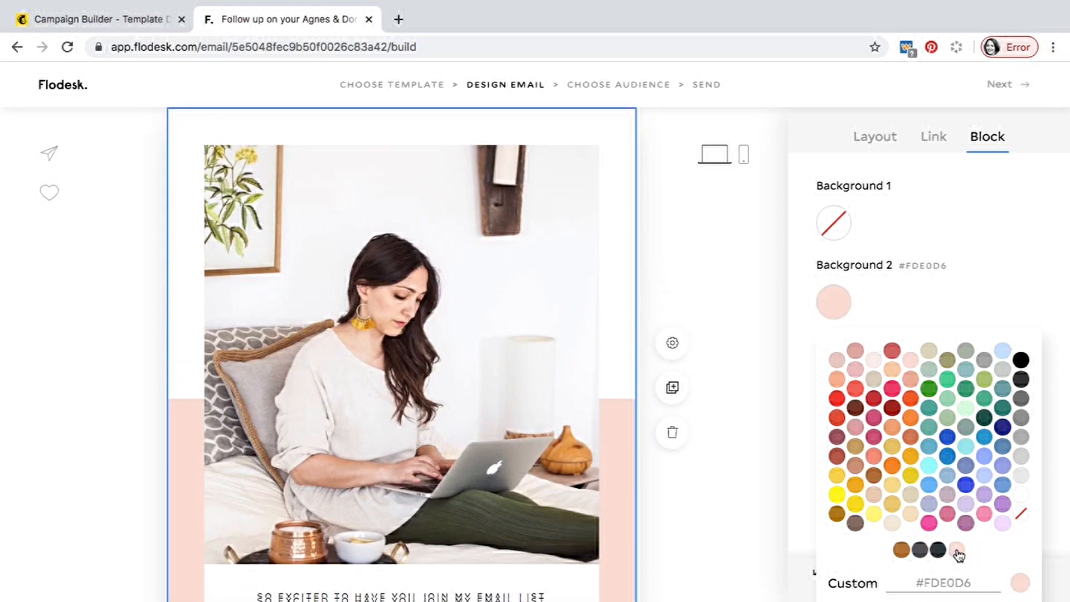
- Try the brown #BA7F3B as the laptop photo block's Background 1, clear it to no color, and select the photo
click(834, 223)
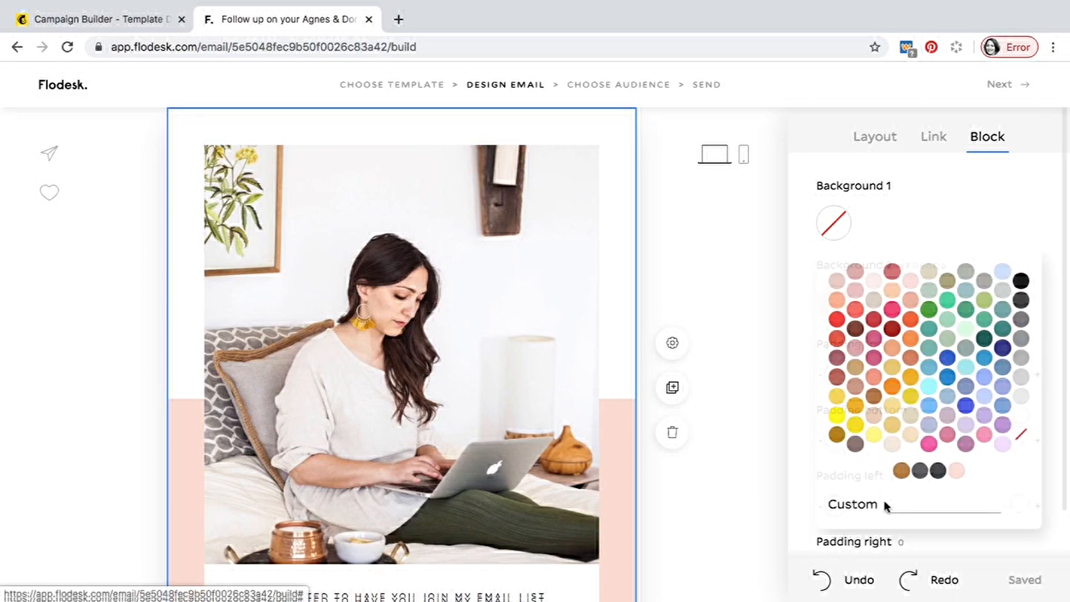
click(901, 471)
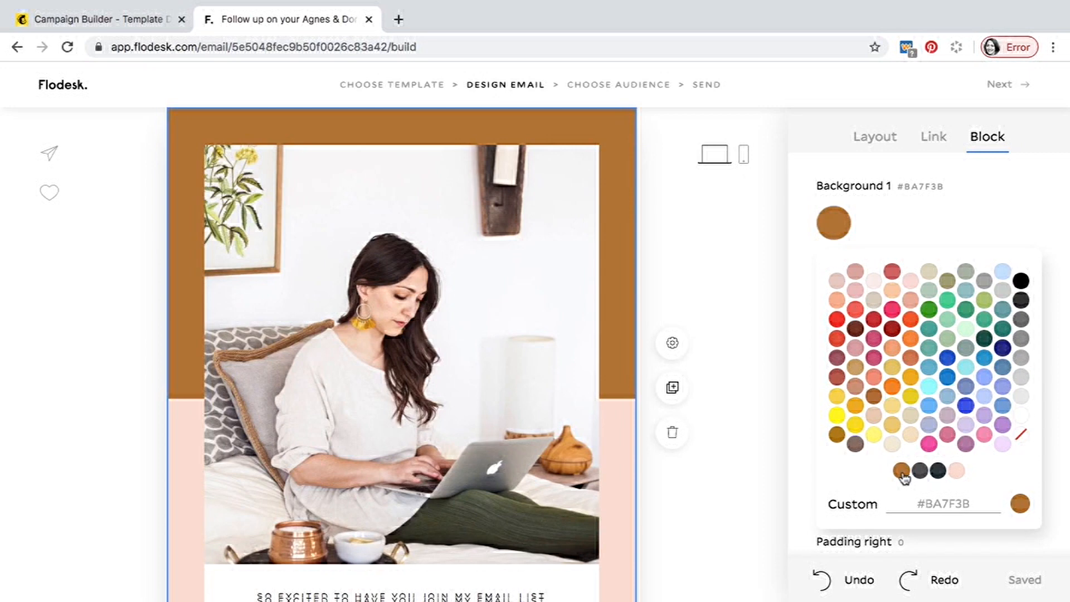
click(1021, 438)
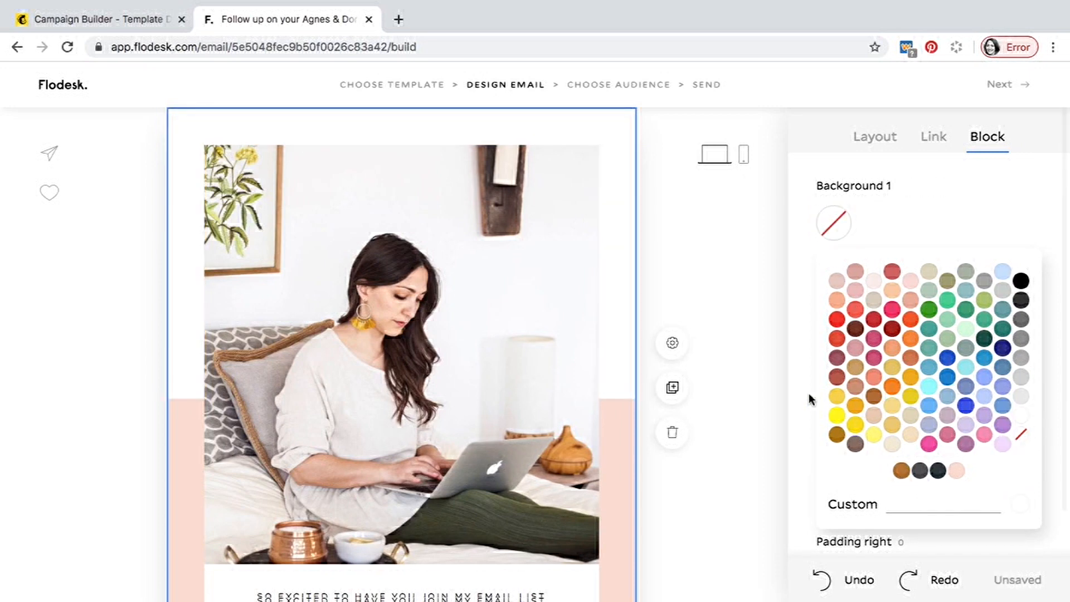
scroll(808, 393, down, 1)
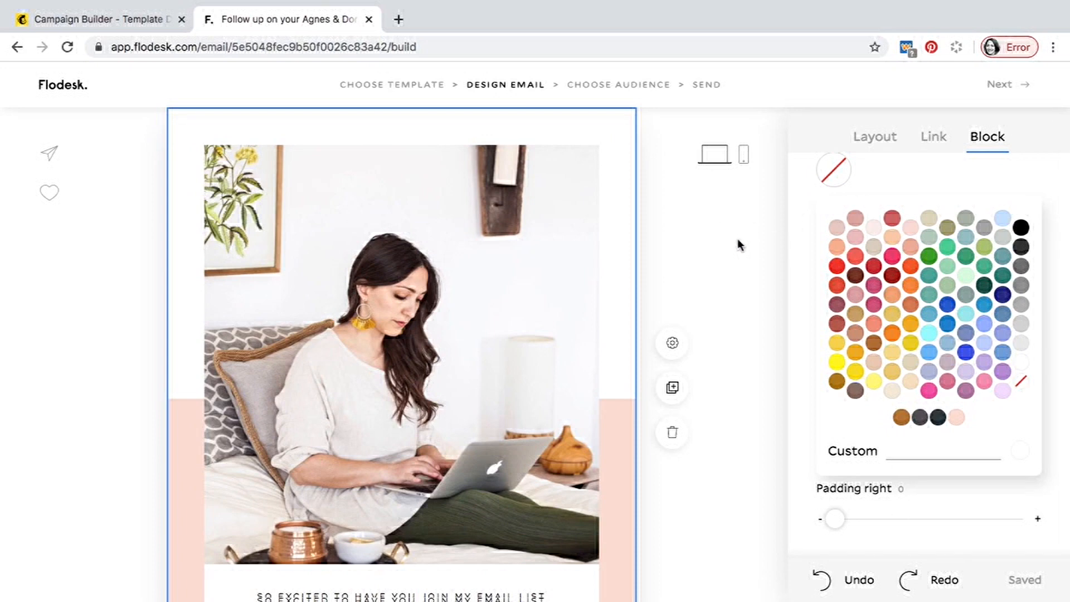
click(672, 389)
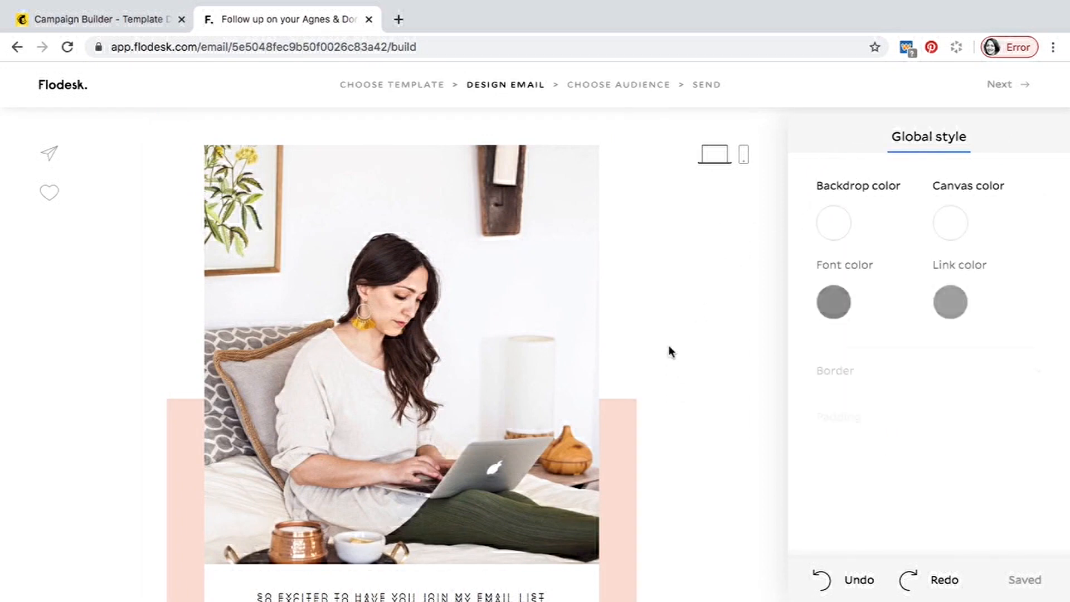
click(578, 395)
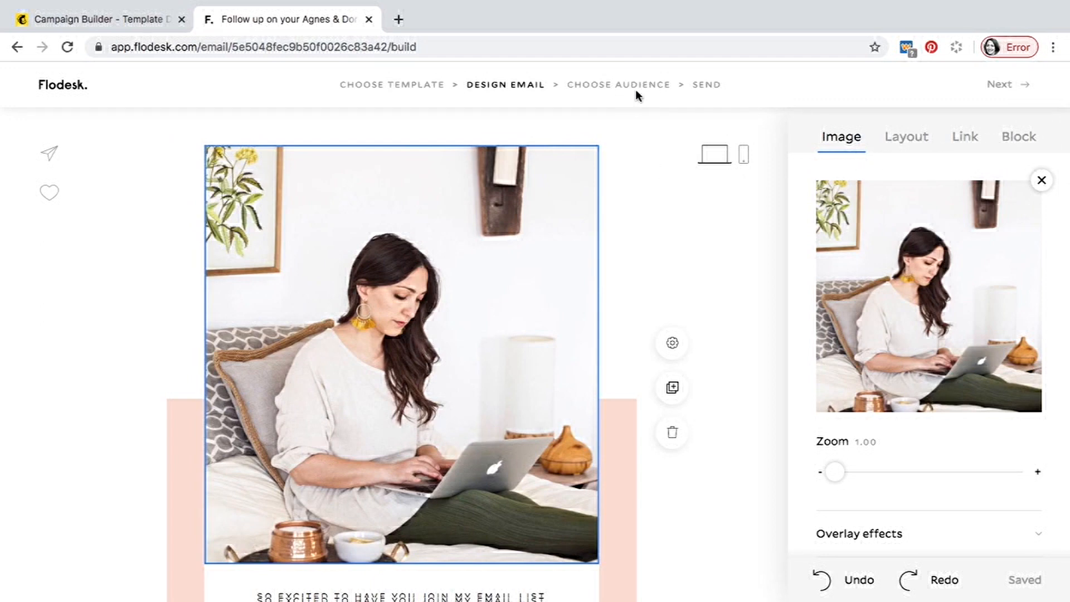
- Proceed to choosing the audience, keeping the existing sender details, subject line and preview text
click(1002, 87)
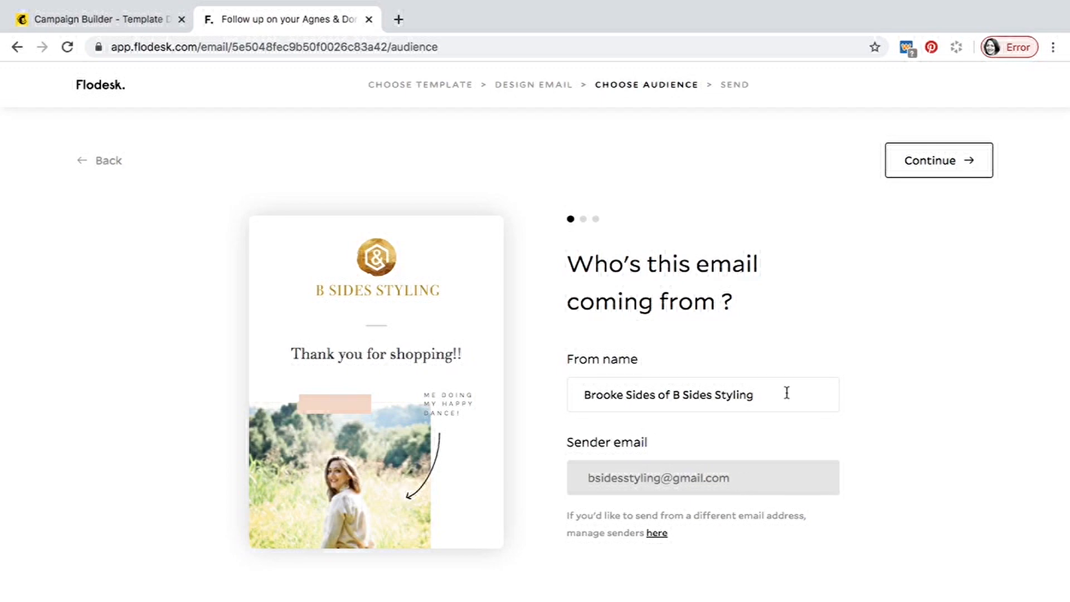
click(939, 166)
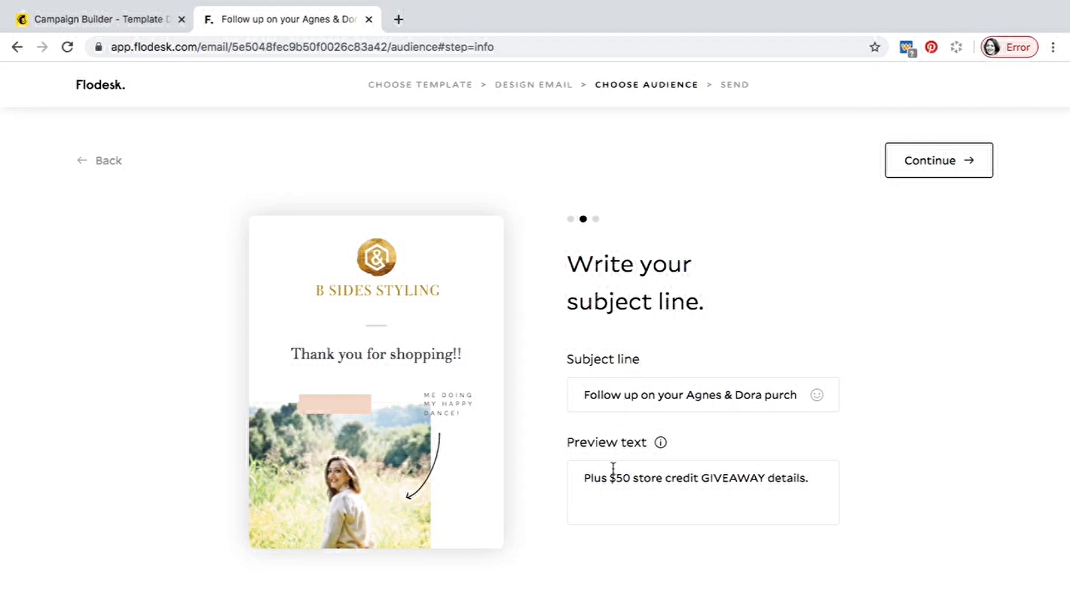
click(958, 161)
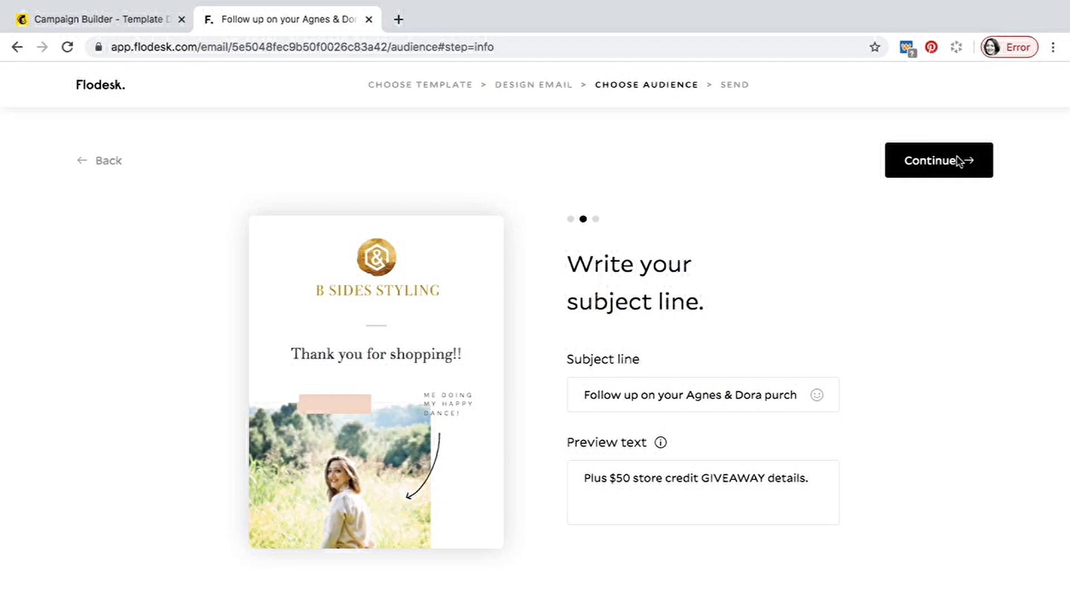
click(957, 161)
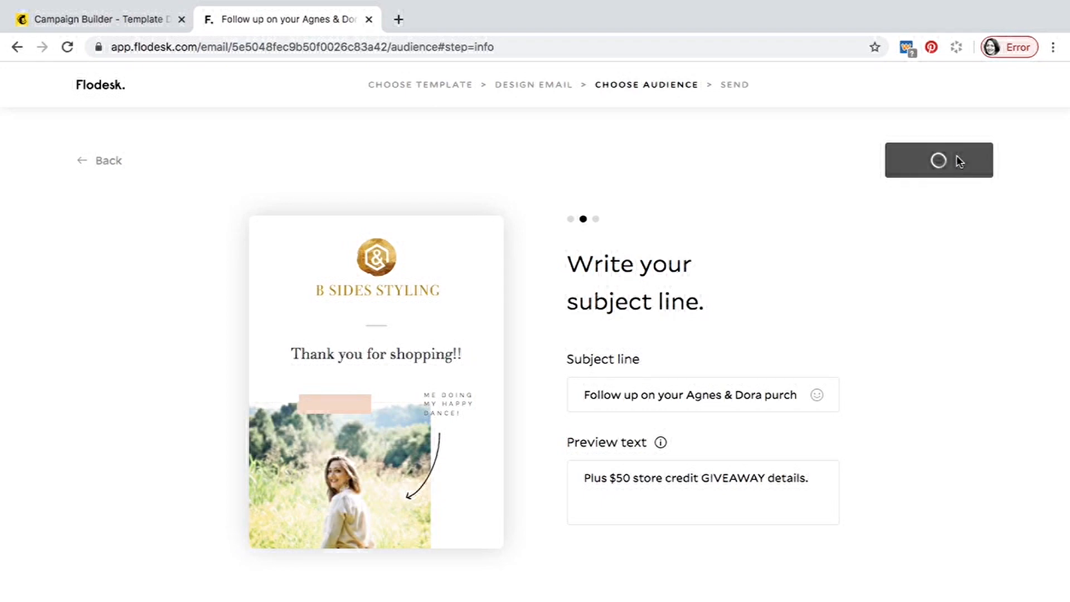
- Include the New Customers segment in the email's recipients and continue to the send time options
mouse_move(546, 415)
click(455, 414)
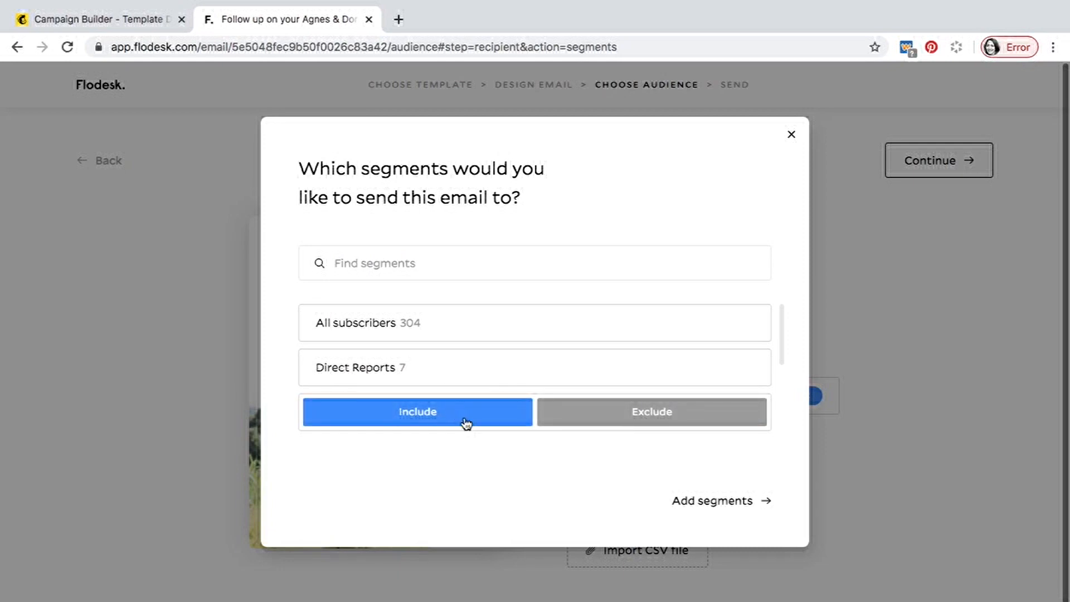
click(725, 502)
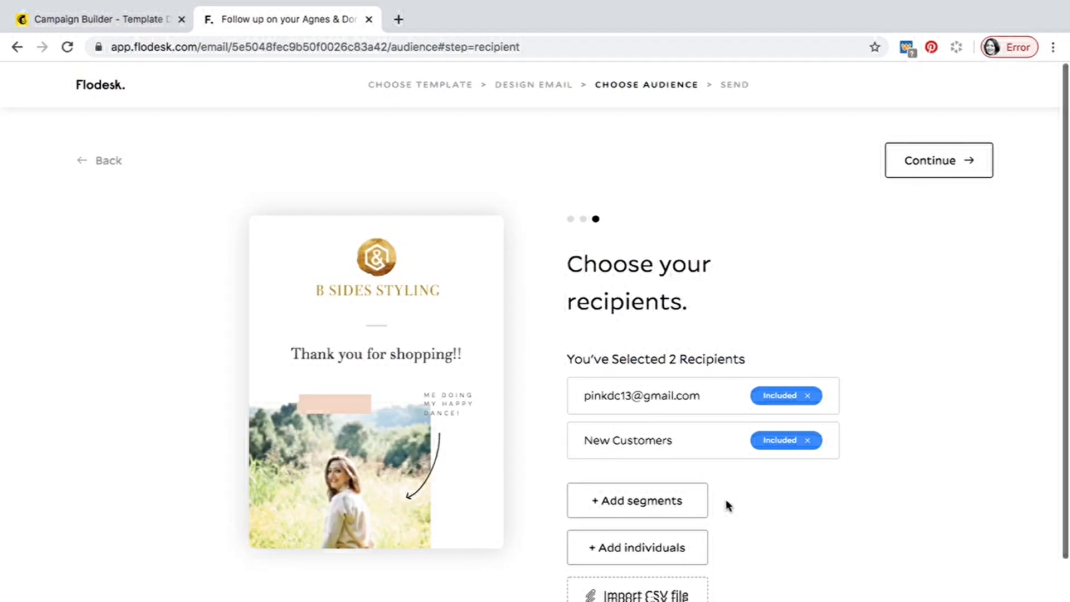
click(930, 160)
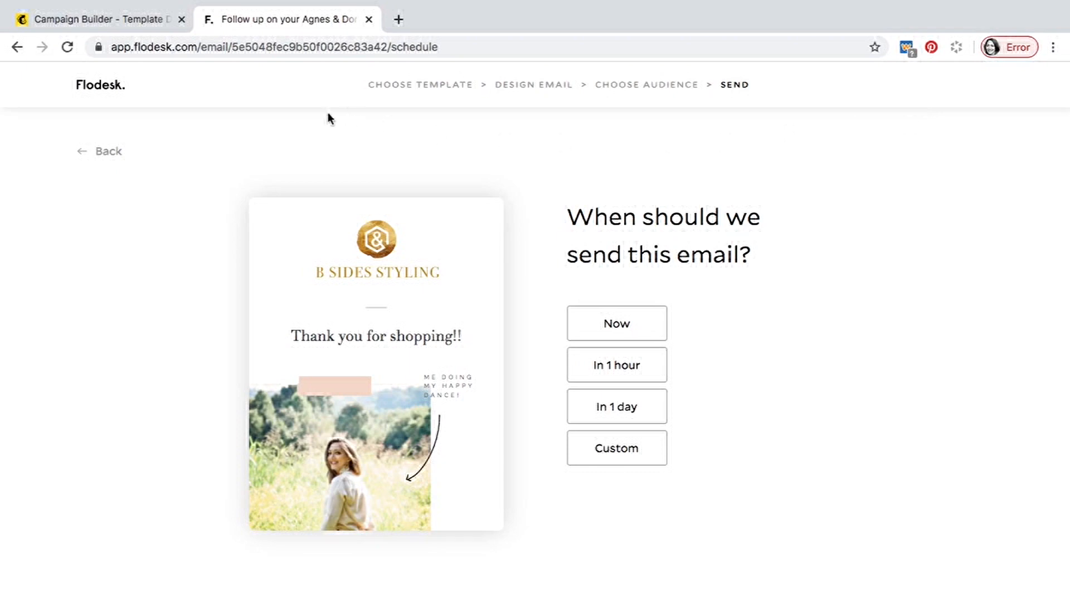
- Leave the email unsent, open the account's Share Flodesk referral dashboard and examine the affiliate link
click(96, 86)
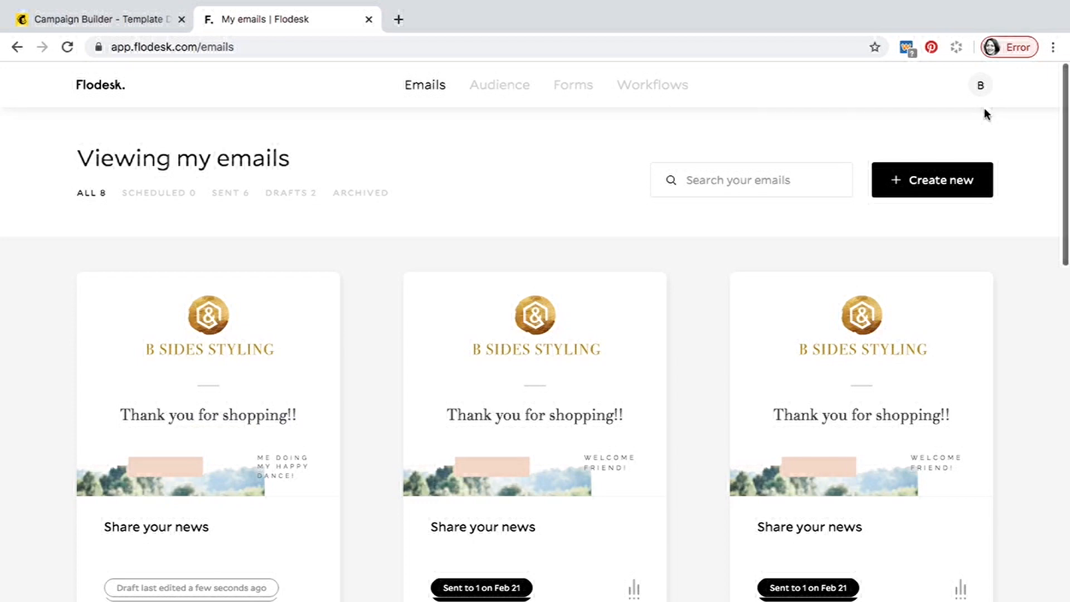
click(981, 85)
click(922, 332)
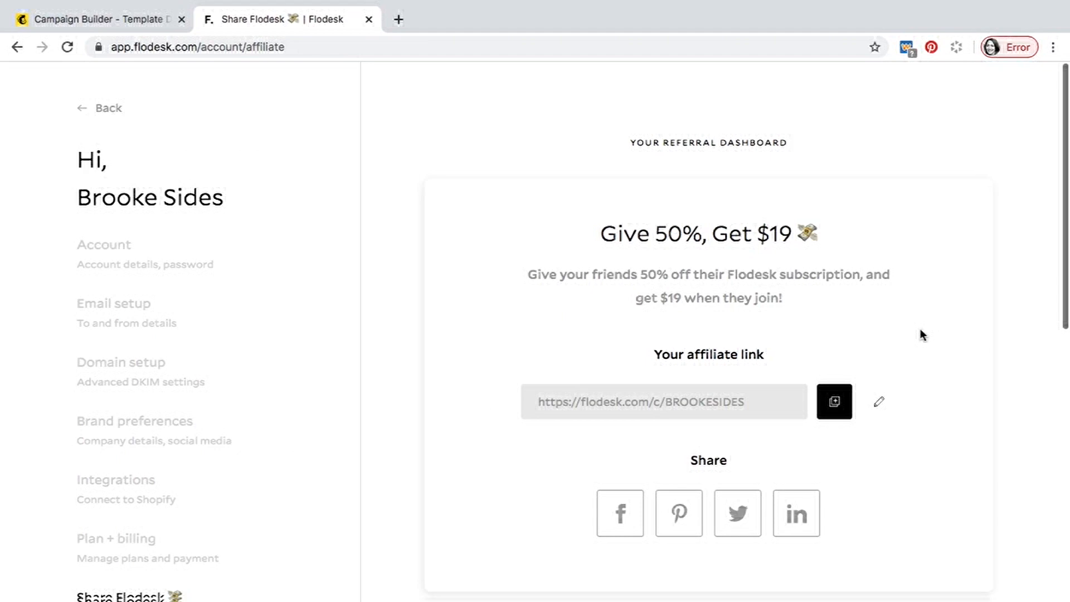
drag(537, 402, 761, 402)
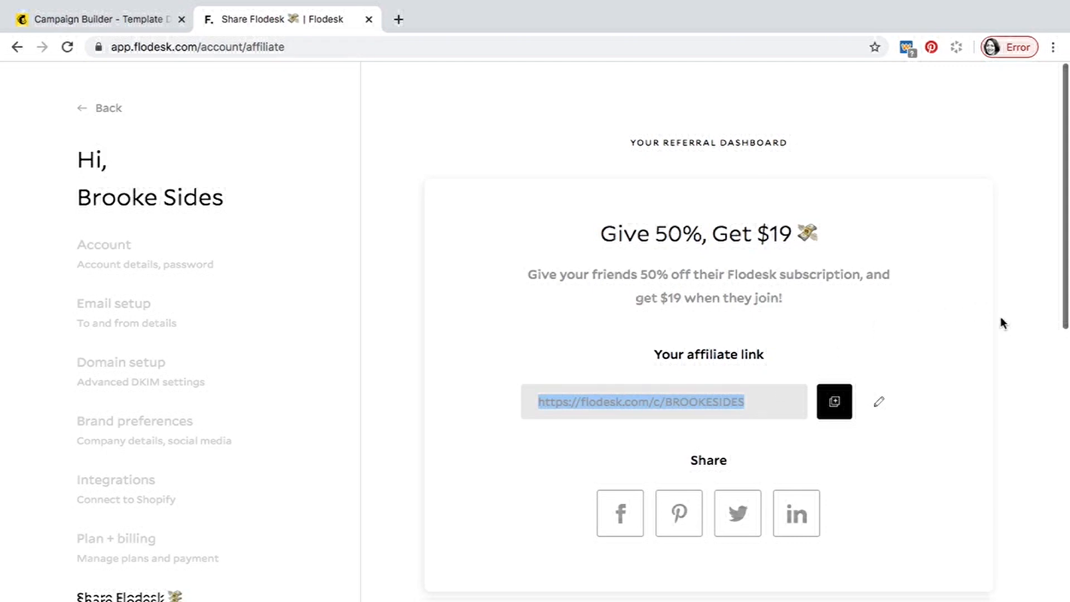
click(952, 313)
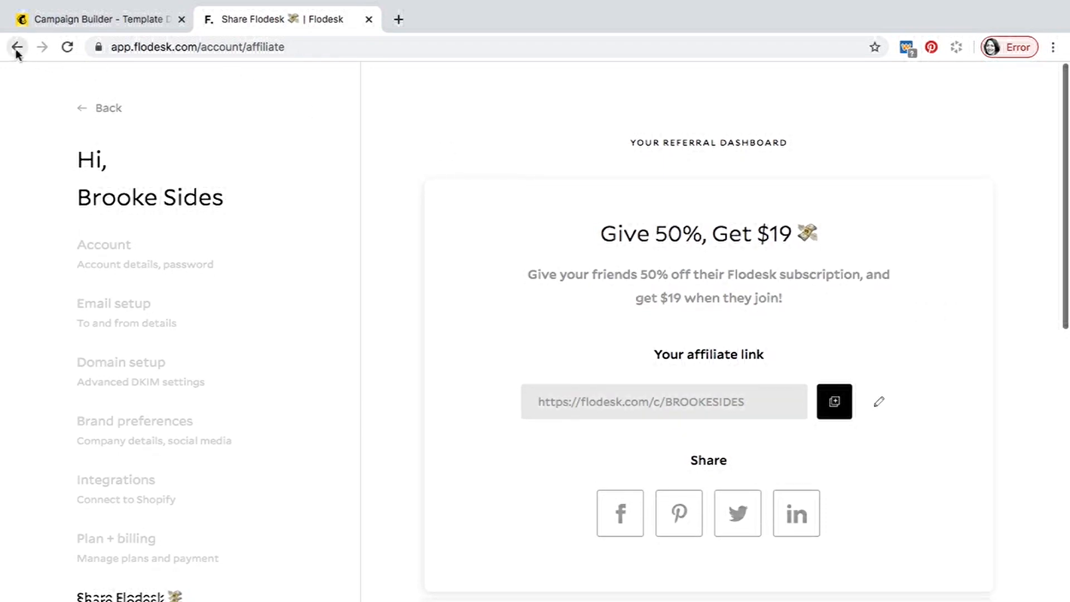
- Return to the emails overview and look through the drafts and sent emails down to the last row
click(111, 107)
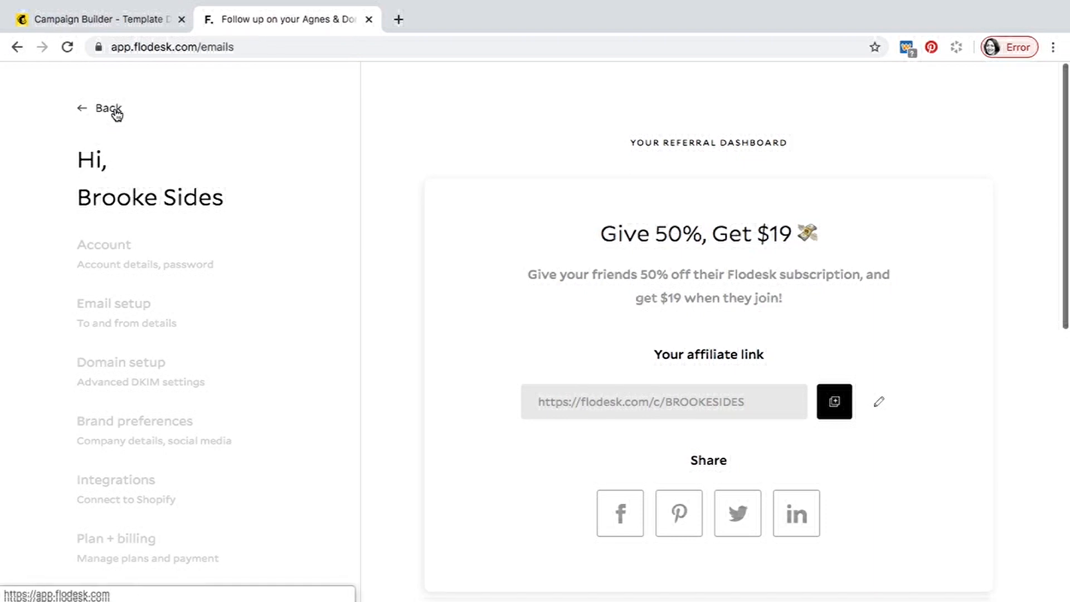
scroll(441, 405, down, 8)
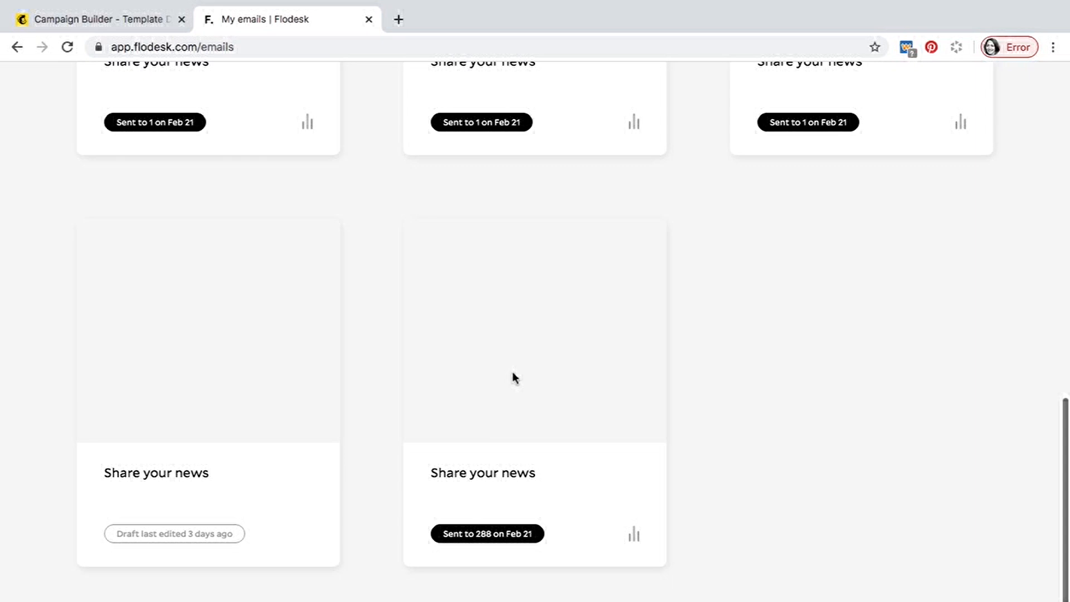
- Open the report for the email sent to 288 recipients on Feb 21 and review its overview statistics
click(538, 325)
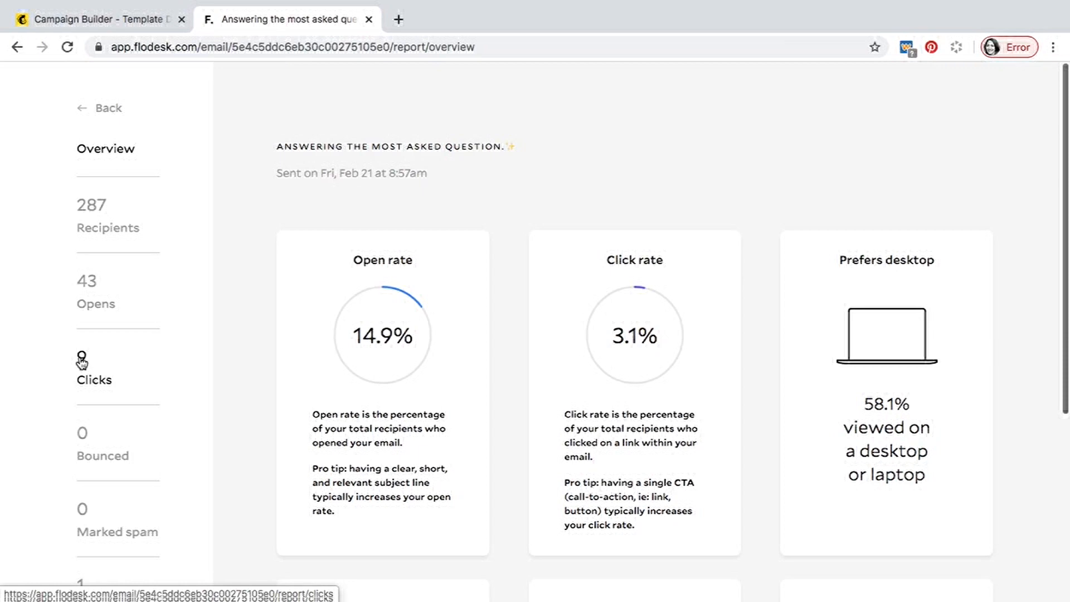
scroll(85, 436, down, 3)
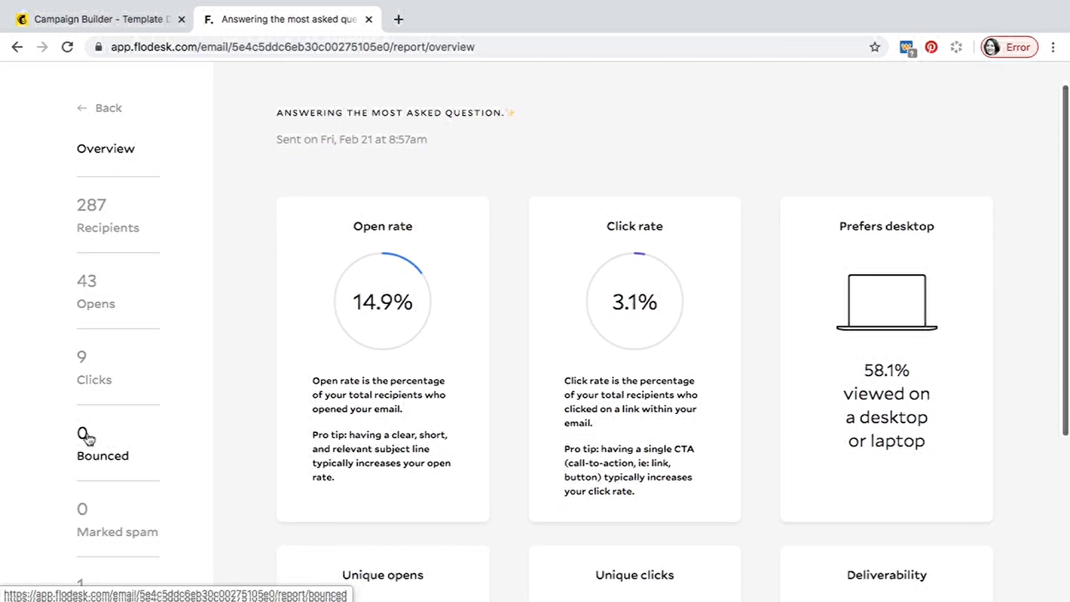
scroll(539, 422, down, 2)
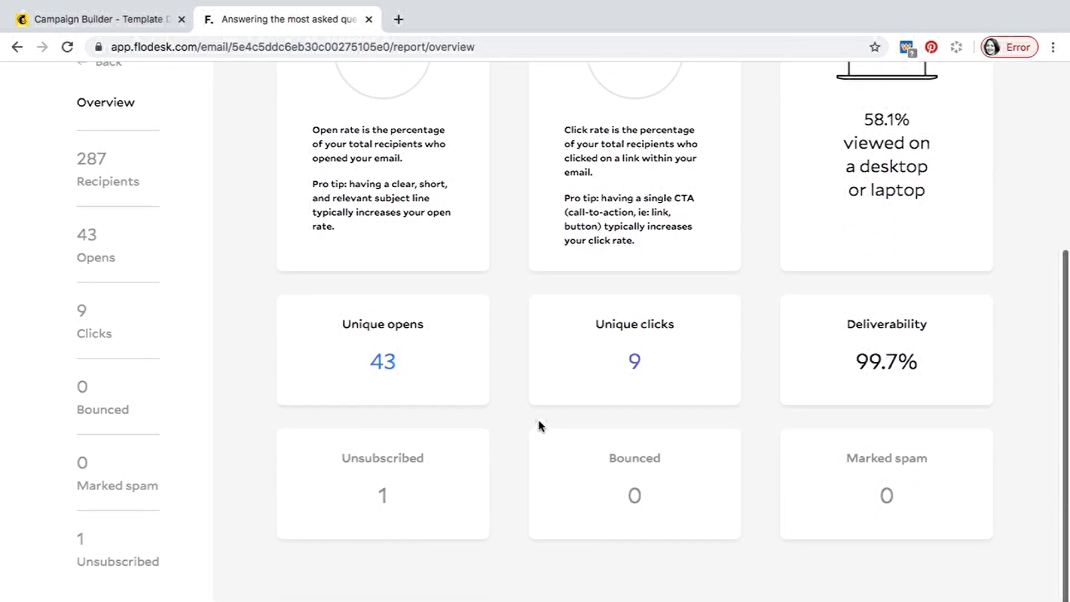
scroll(656, 339, up, 2)
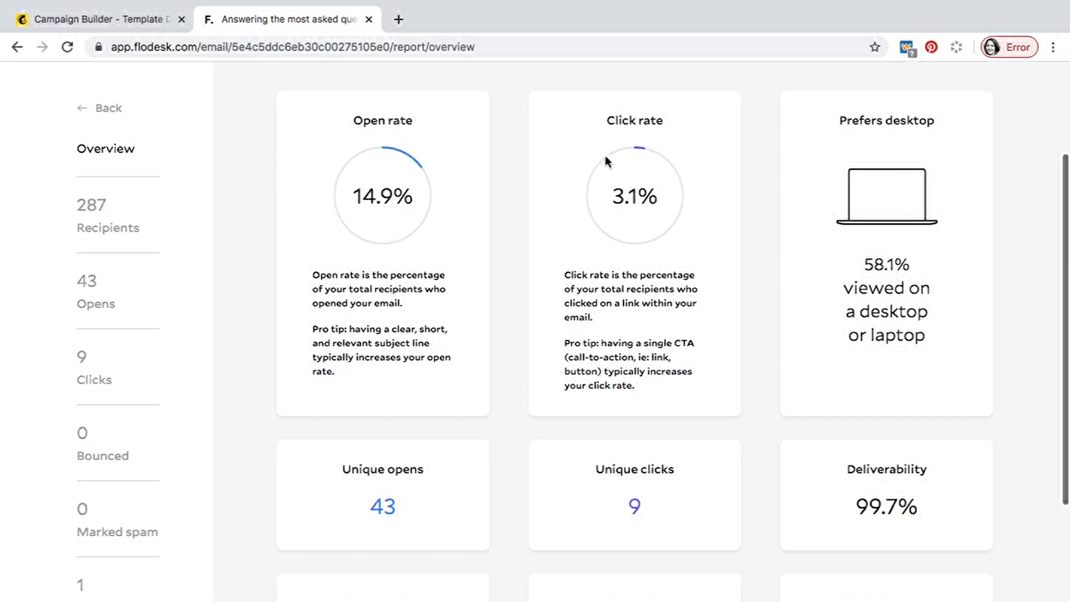
scroll(606, 162, up, 3)
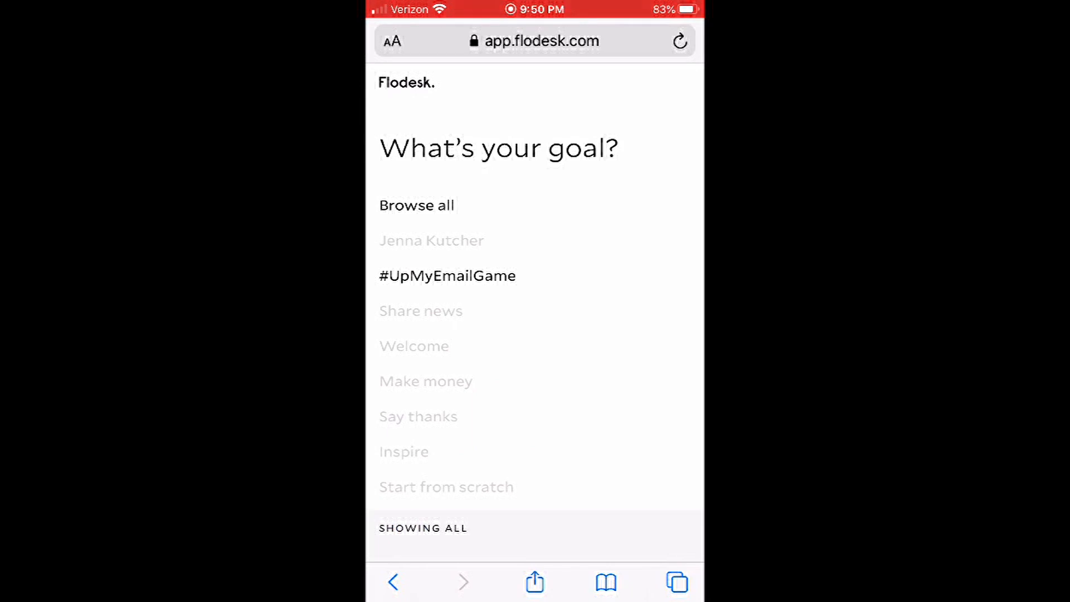
click(418, 416)
scroll(536, 312, down, 4)
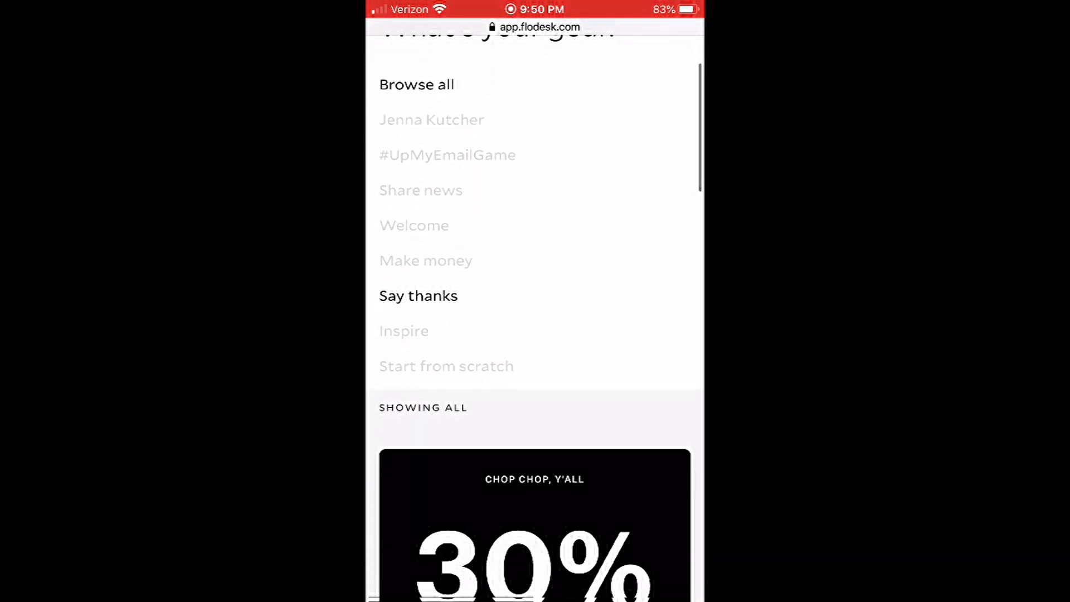
scroll(535, 313, up, 3)
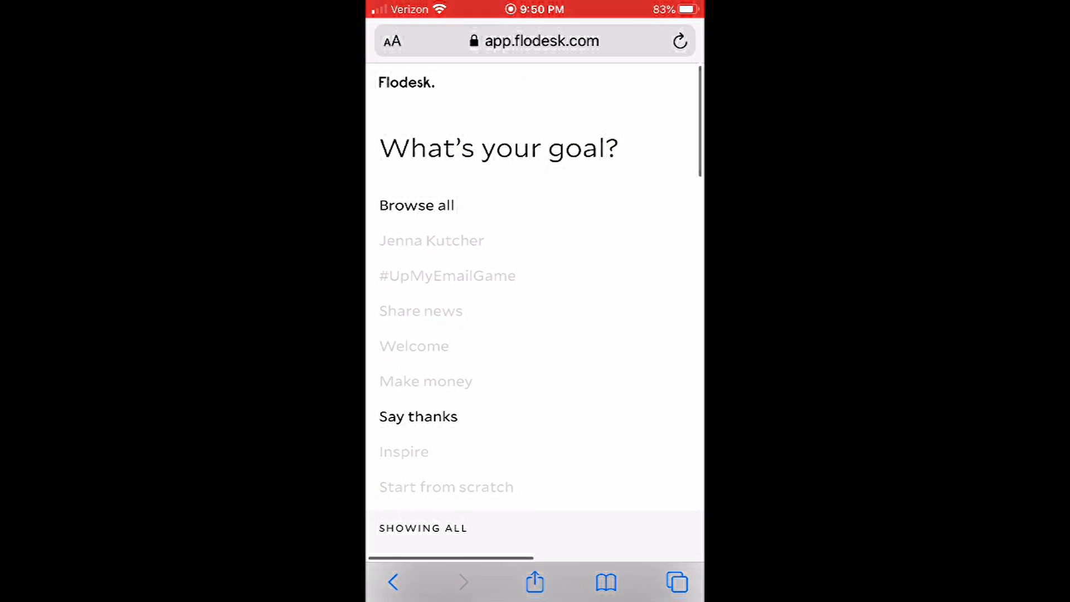
click(447, 276)
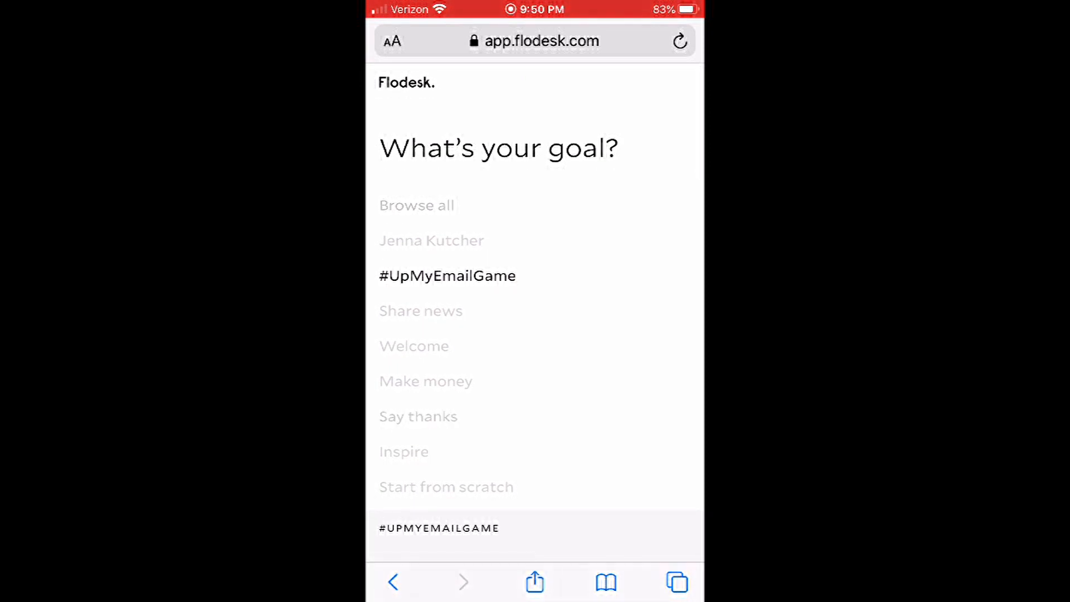
- Look through the #UpMyEmailGame templates down to My favorite resources
scroll(535, 312, down, 2)
scroll(535, 318, down, 3)
scroll(535, 317, down, 8)
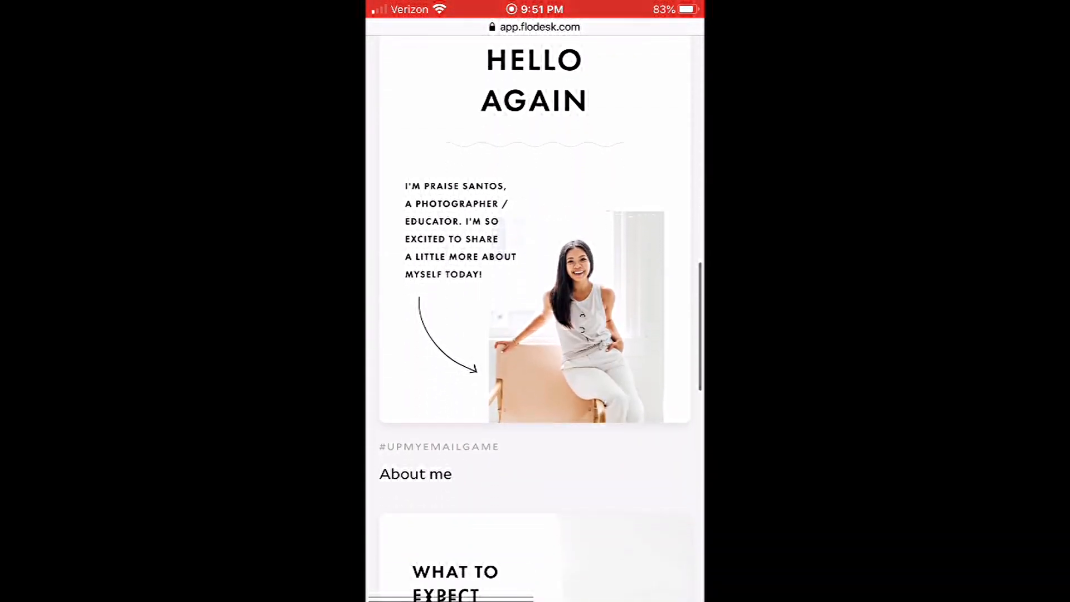
scroll(535, 317, down, 1)
scroll(535, 318, down, 5)
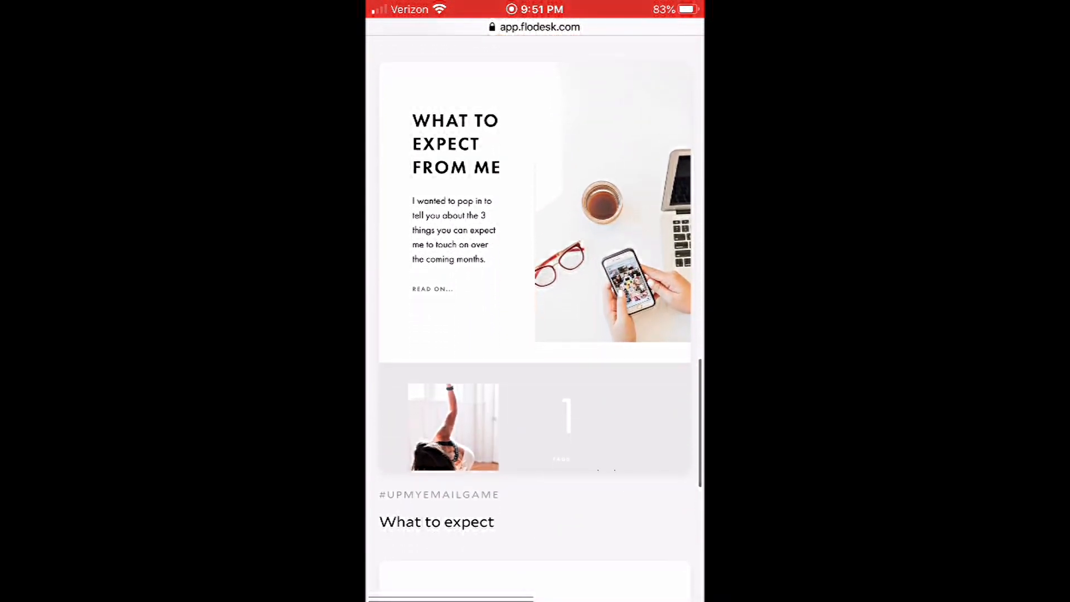
scroll(535, 318, down, 5)
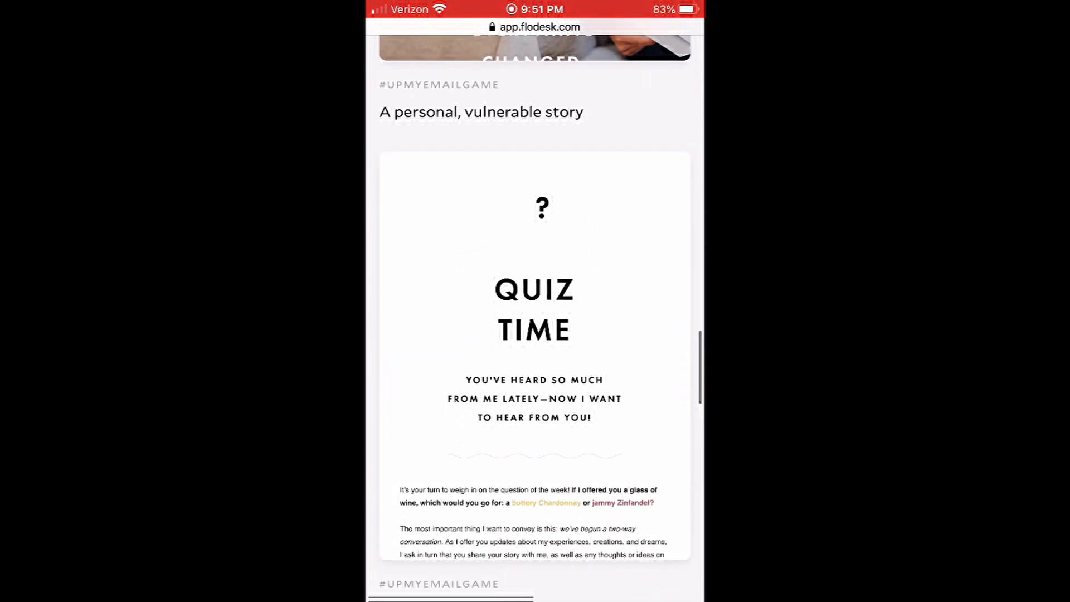
scroll(535, 318, down, 6)
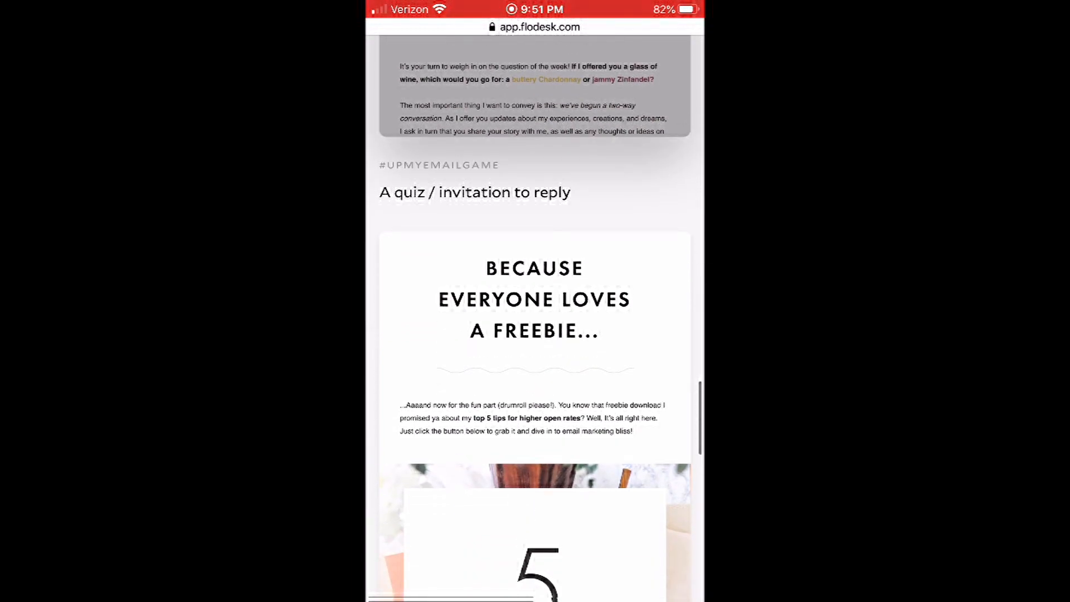
scroll(535, 318, down, 7)
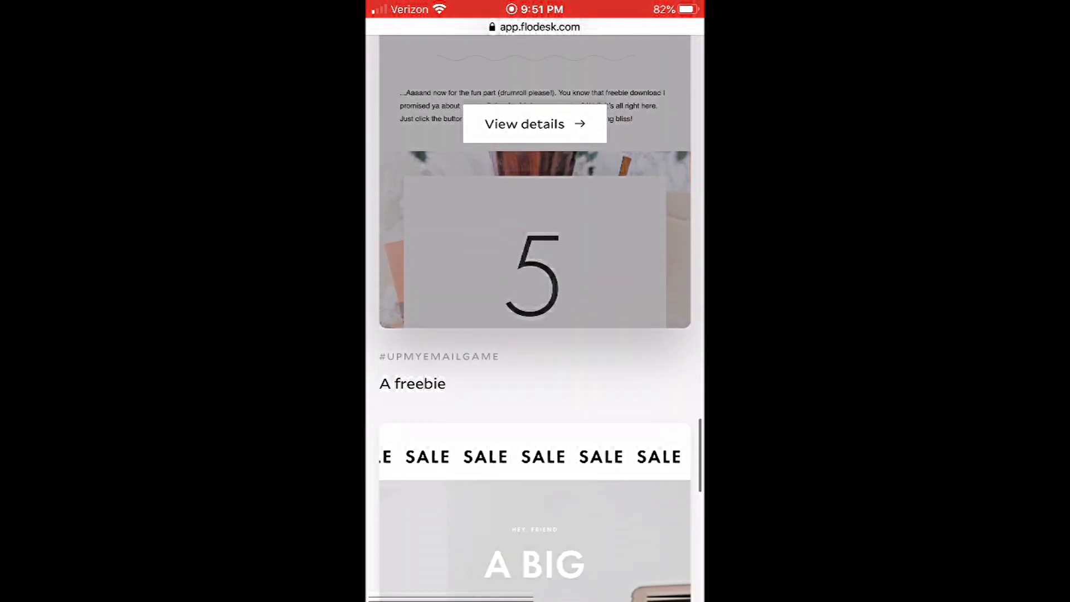
scroll(535, 318, down, 5)
scroll(535, 318, down, 9)
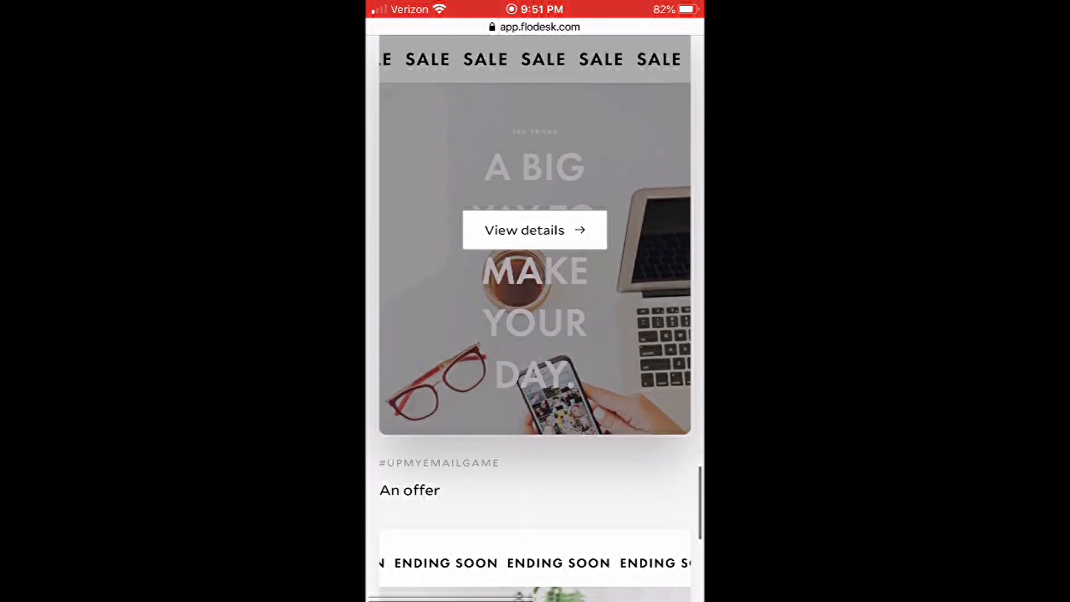
scroll(535, 318, down, 6)
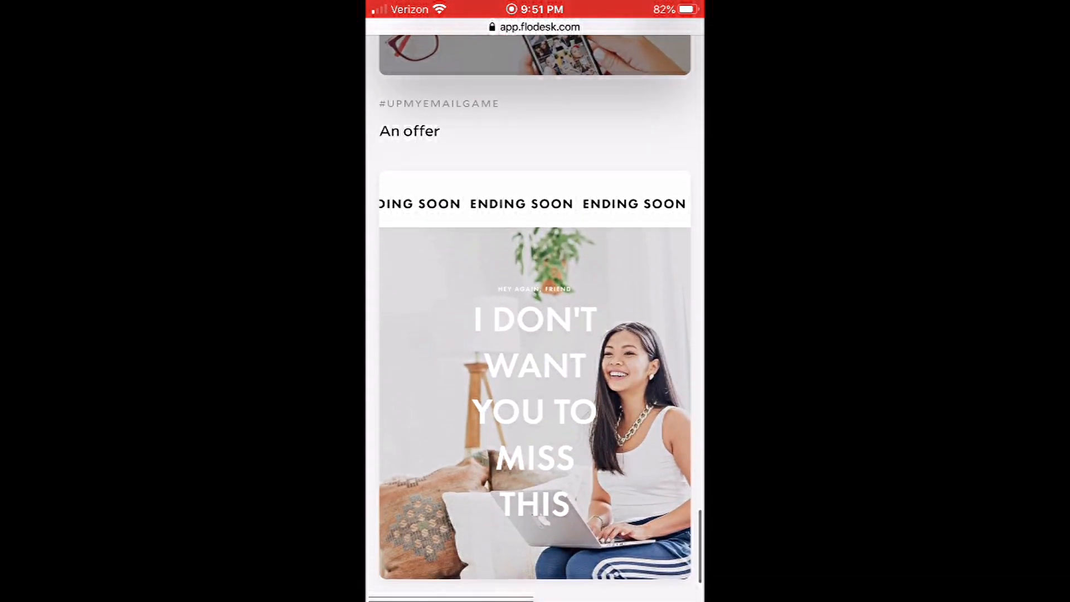
scroll(535, 318, down, 7)
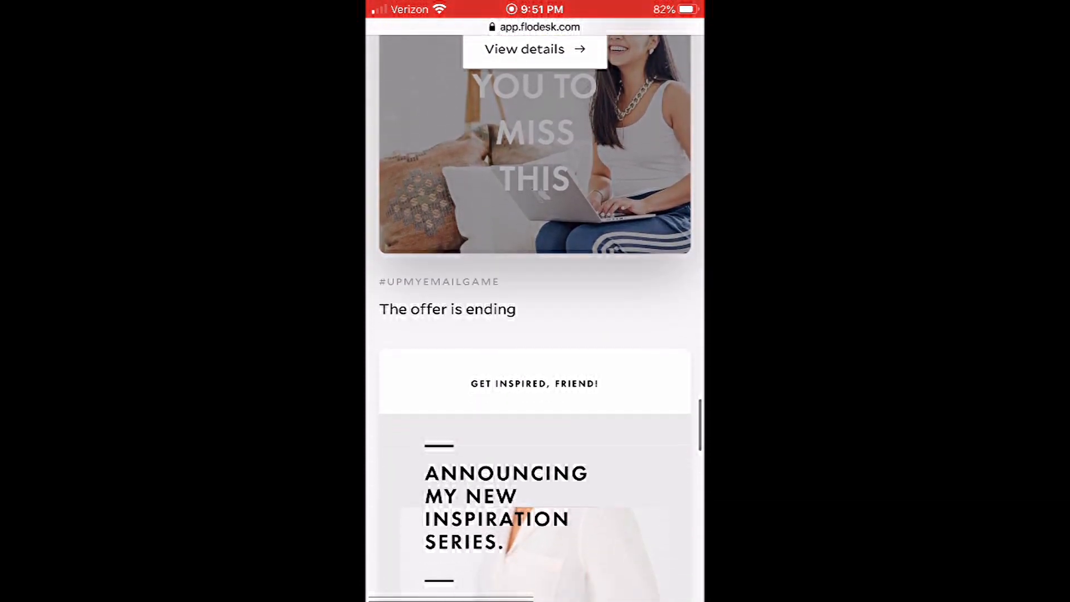
scroll(535, 318, down, 7)
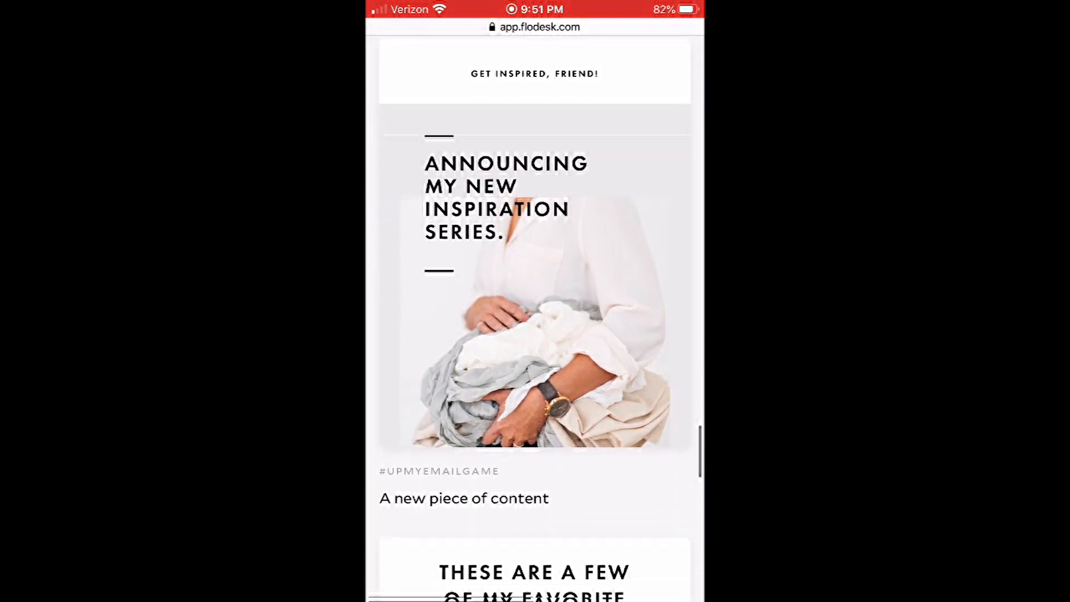
scroll(535, 318, down, 5)
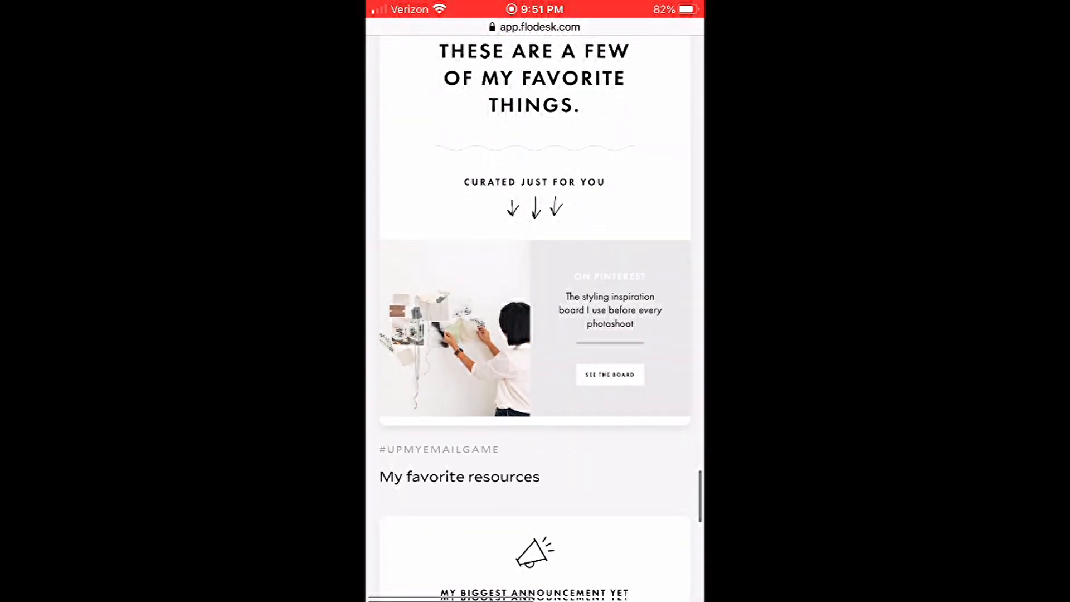
- Open the details of the My favorite resources template and examine its preview down to the footer
click(536, 223)
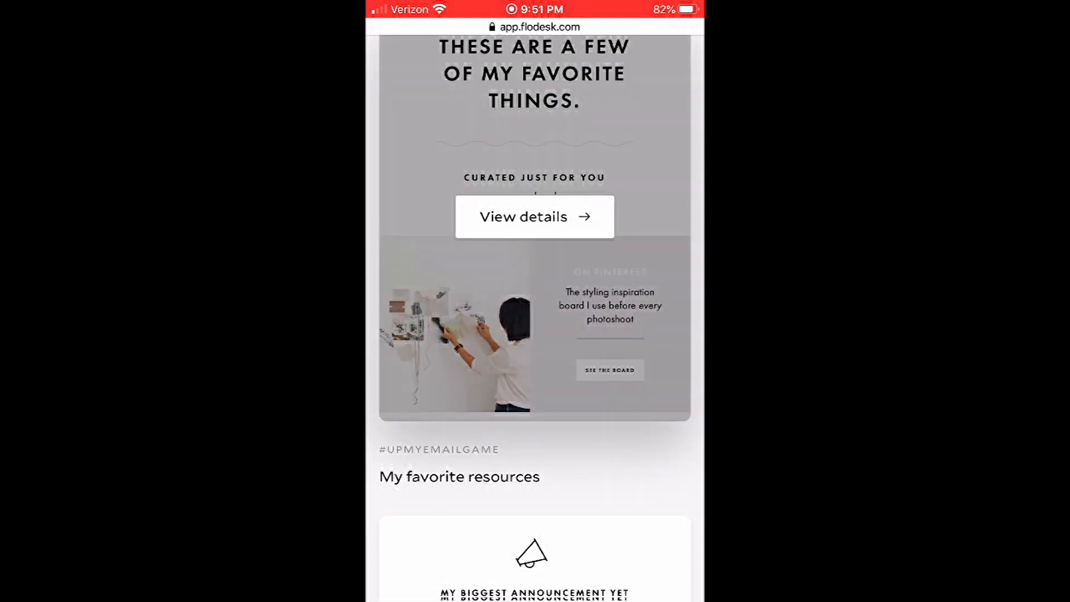
click(535, 217)
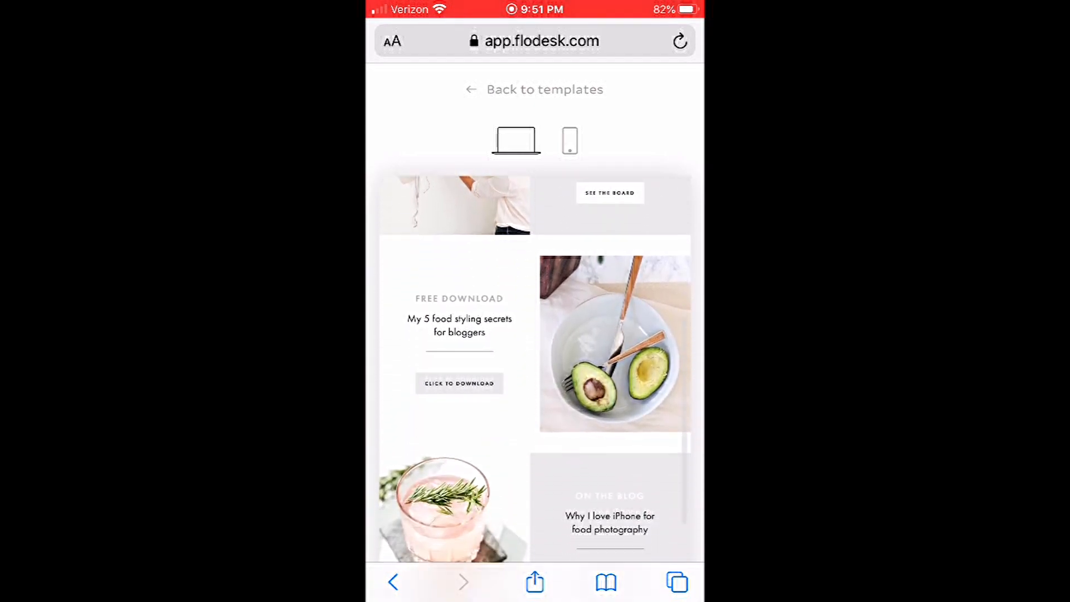
scroll(535, 321, down, 3)
scroll(535, 368, down, 4)
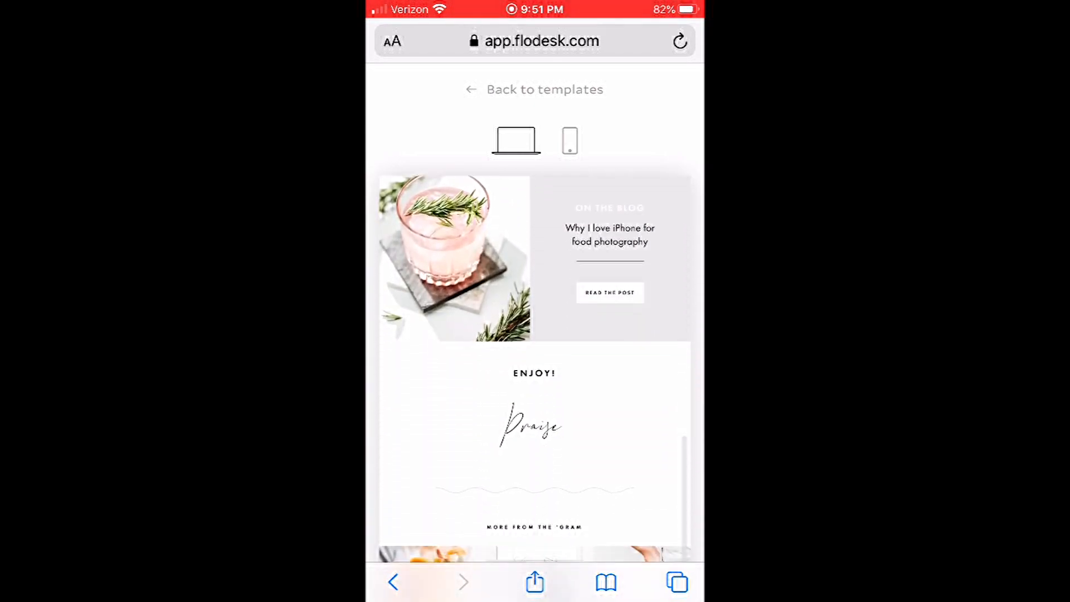
scroll(535, 334, down, 6)
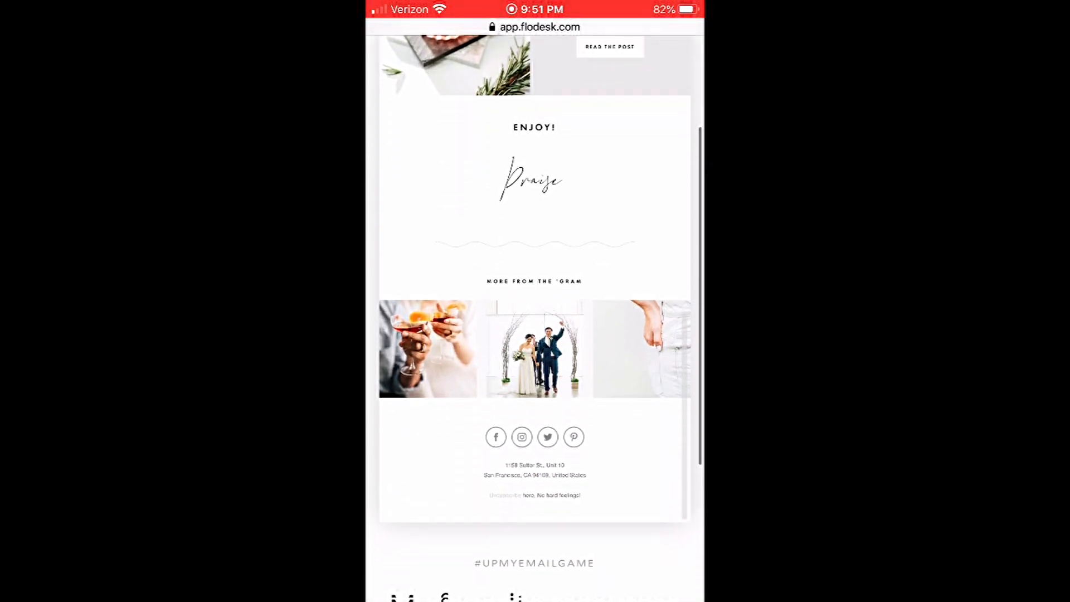